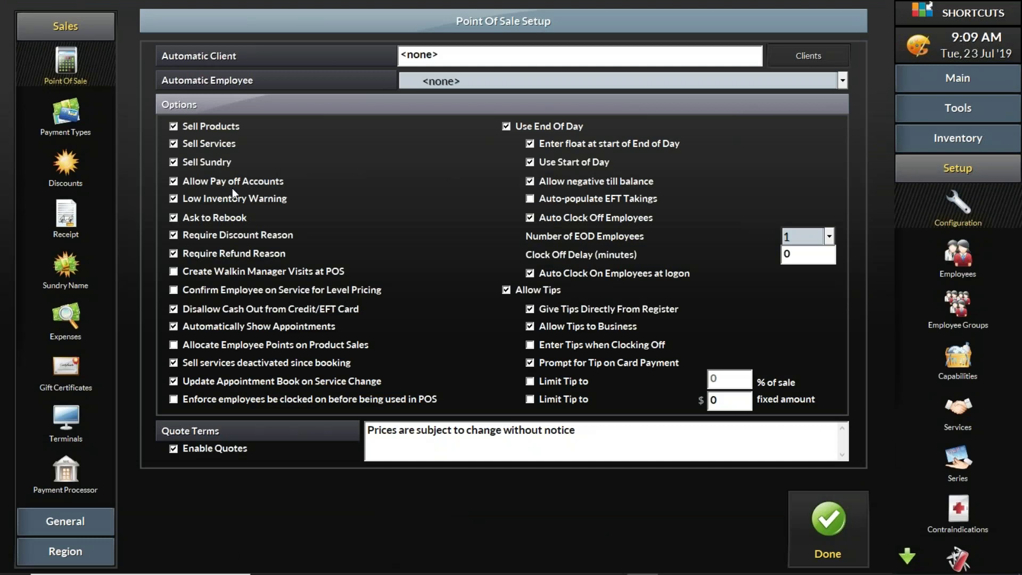
# Open the general client configuration and review the Occupations, Age Groups and Referrals setup pages.
pyautogui.click(82, 525)
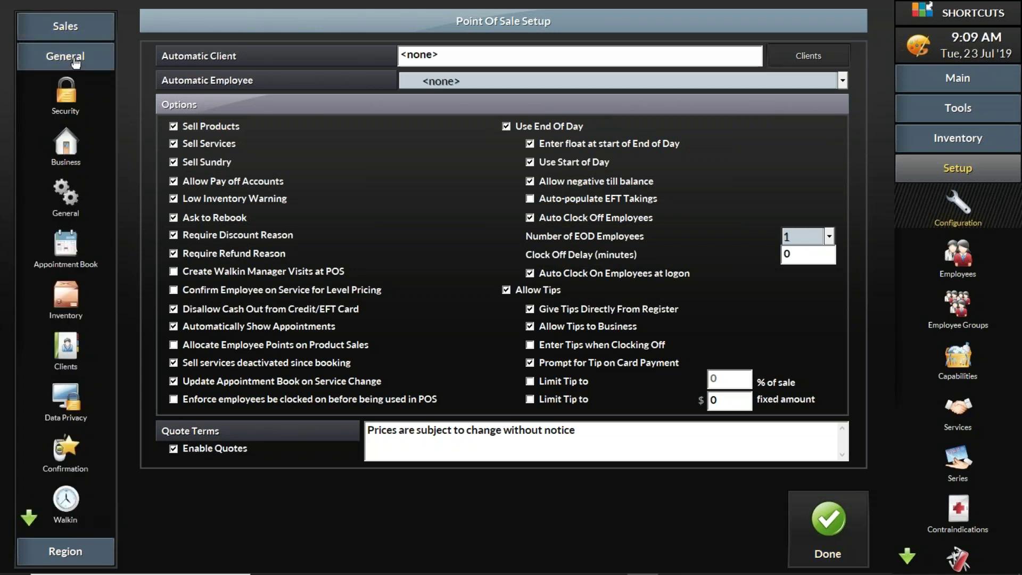
pyautogui.click(65, 347)
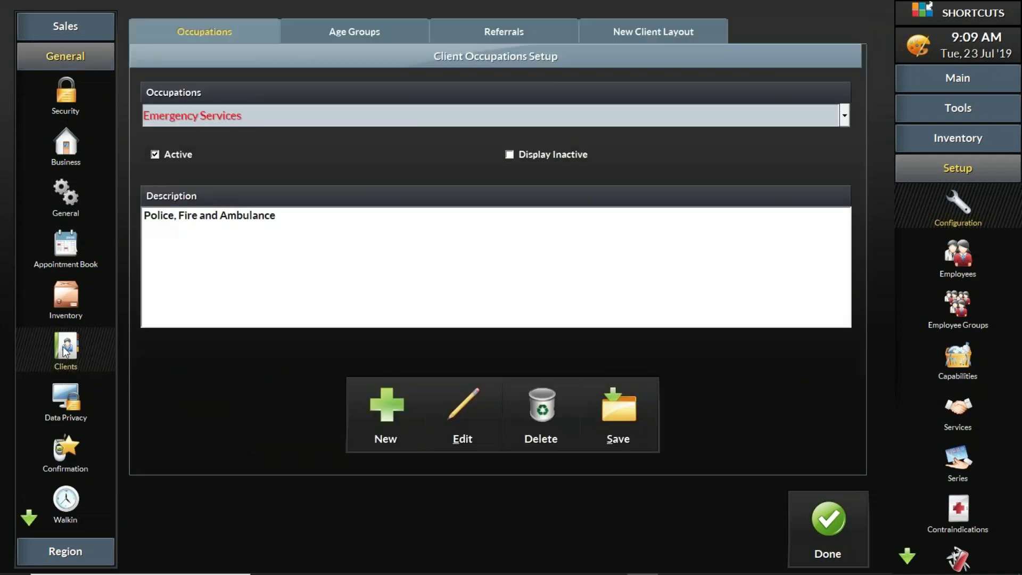
pyautogui.click(318, 34)
pyautogui.click(454, 35)
pyautogui.click(232, 35)
pyautogui.click(360, 31)
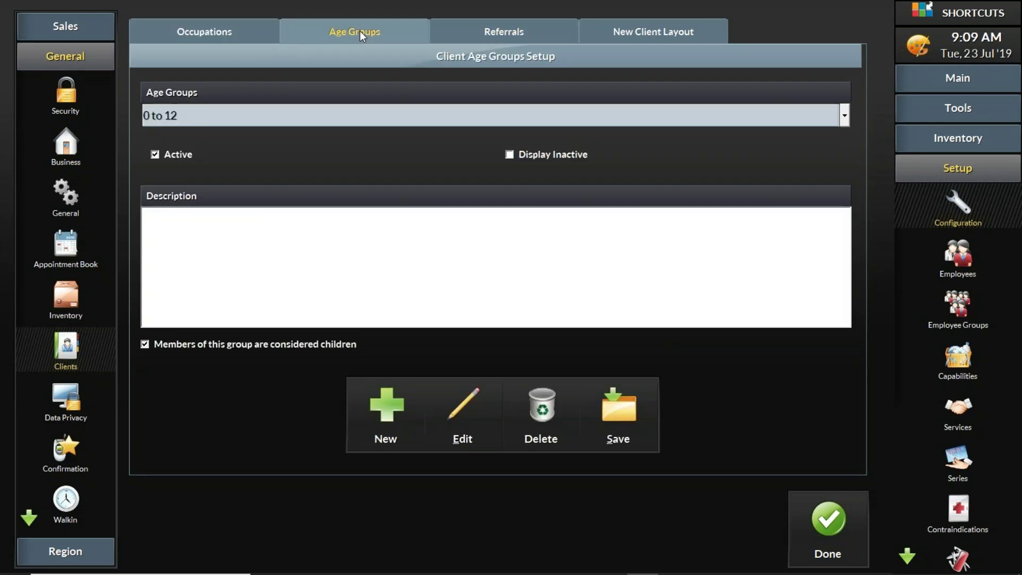
pyautogui.click(486, 36)
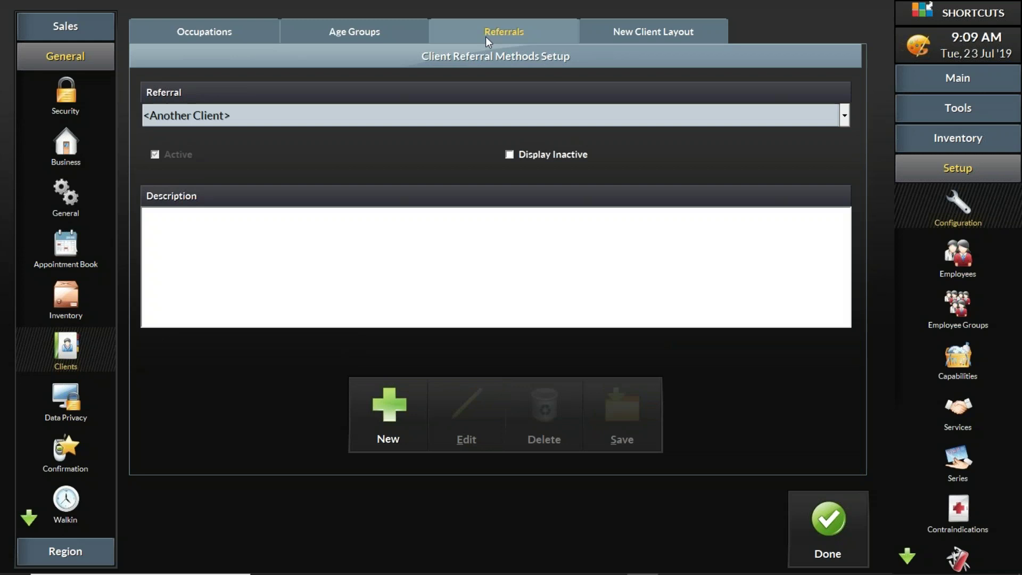
pyautogui.click(231, 31)
pyautogui.click(336, 30)
pyautogui.click(463, 35)
pyautogui.click(213, 34)
pyautogui.click(369, 35)
pyautogui.click(500, 36)
# Look through the New Client Layout fields and turn off the requirement for at least one phone number.
pyautogui.click(629, 32)
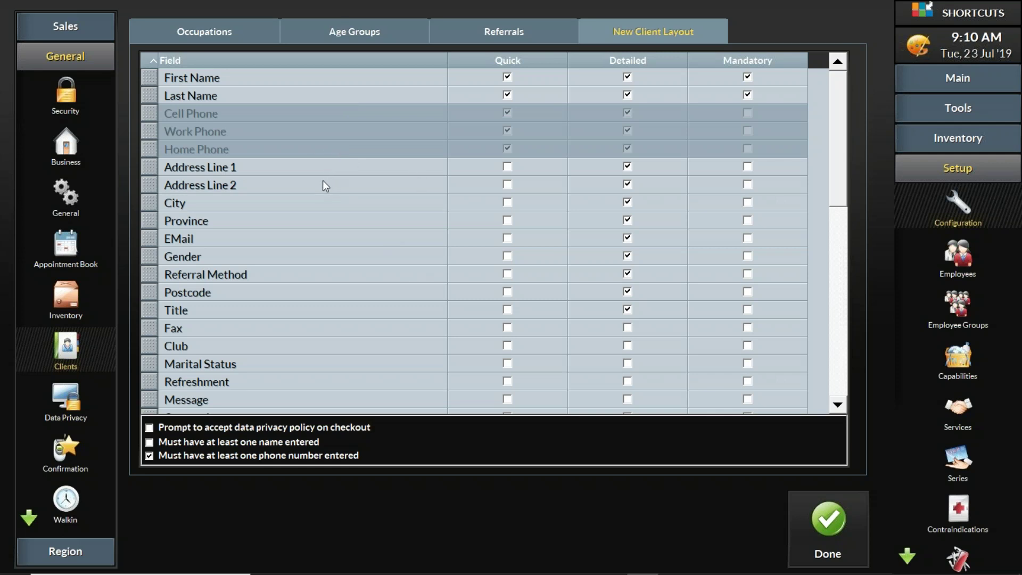
pyautogui.scroll(-5, 321, 184)
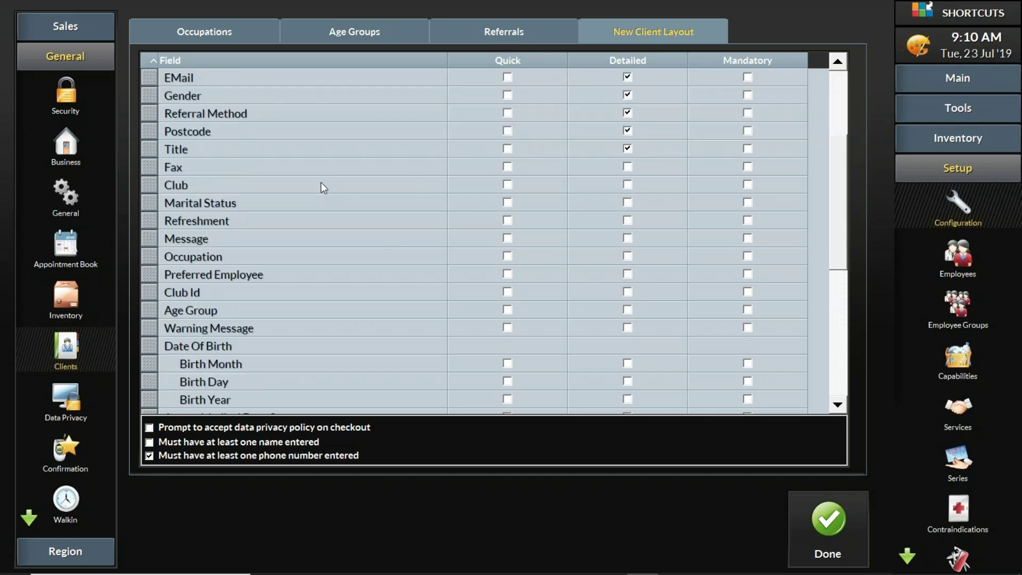
pyautogui.scroll(-6, 319, 184)
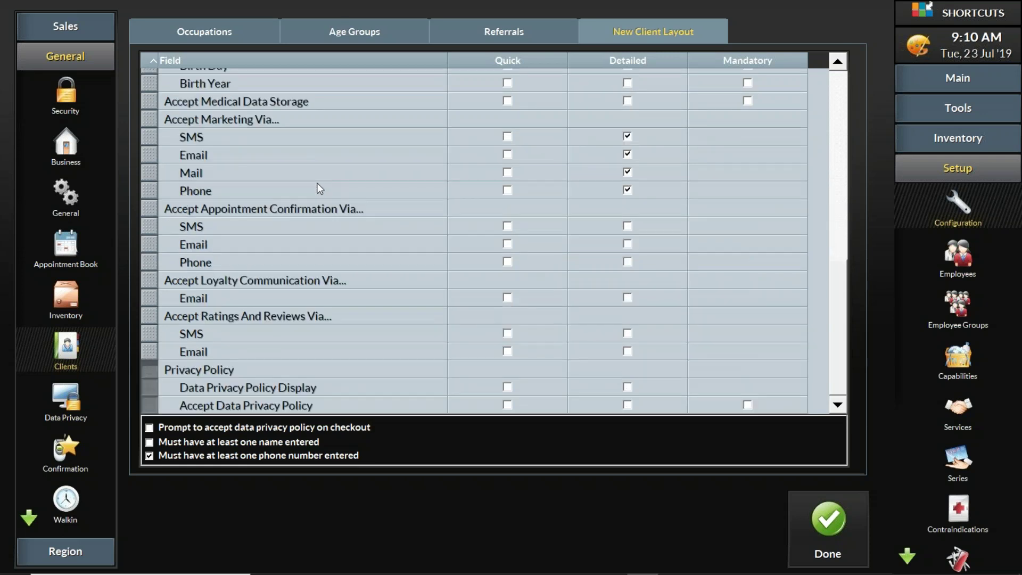
pyautogui.scroll(11, 316, 182)
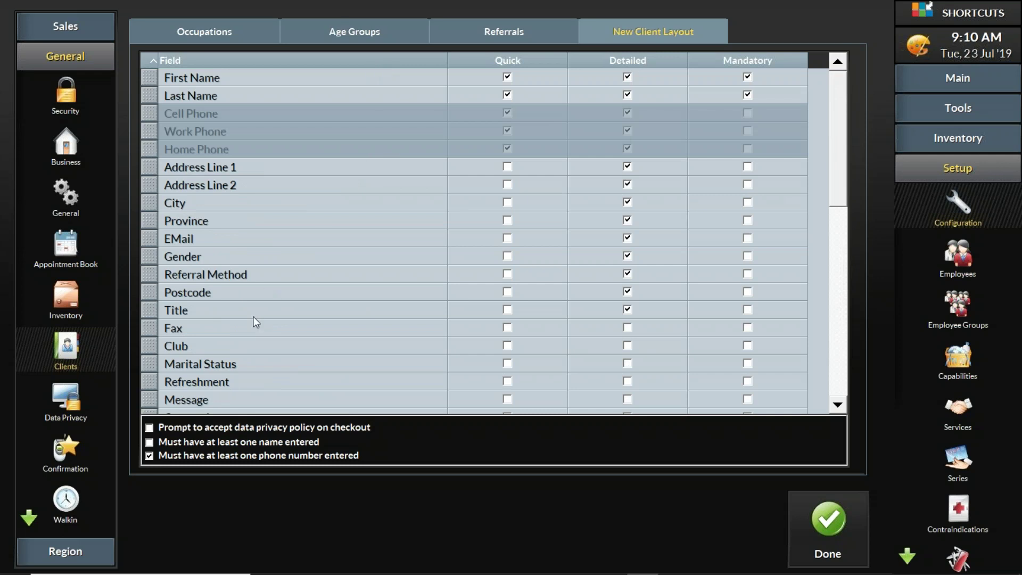
pyautogui.click(149, 456)
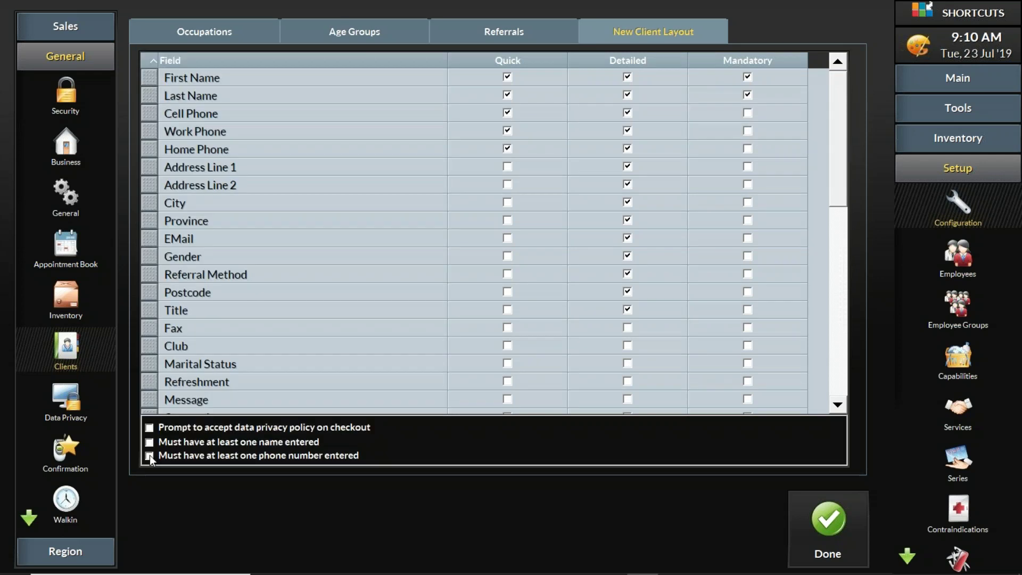
pyautogui.click(149, 455)
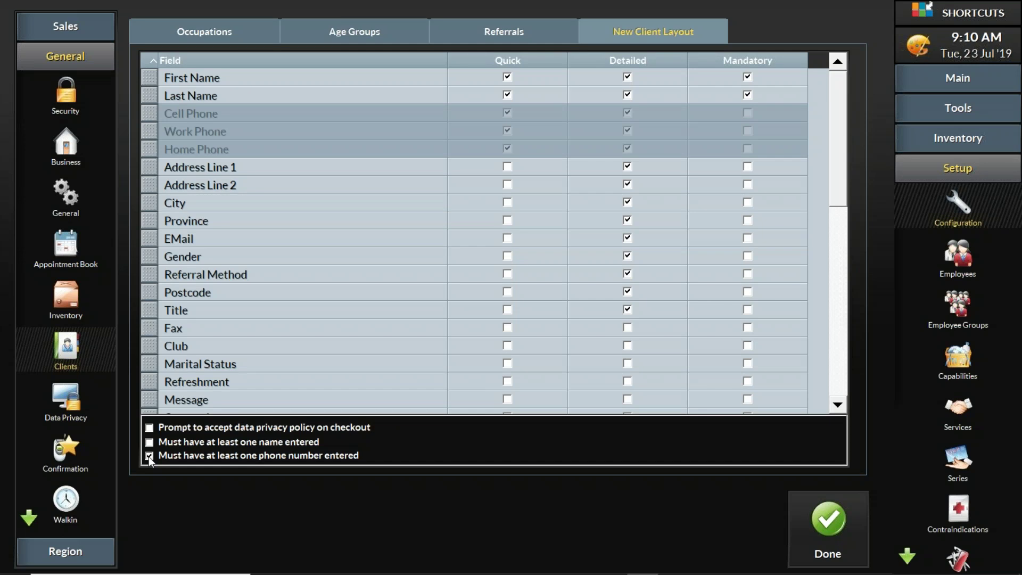
pyautogui.click(149, 455)
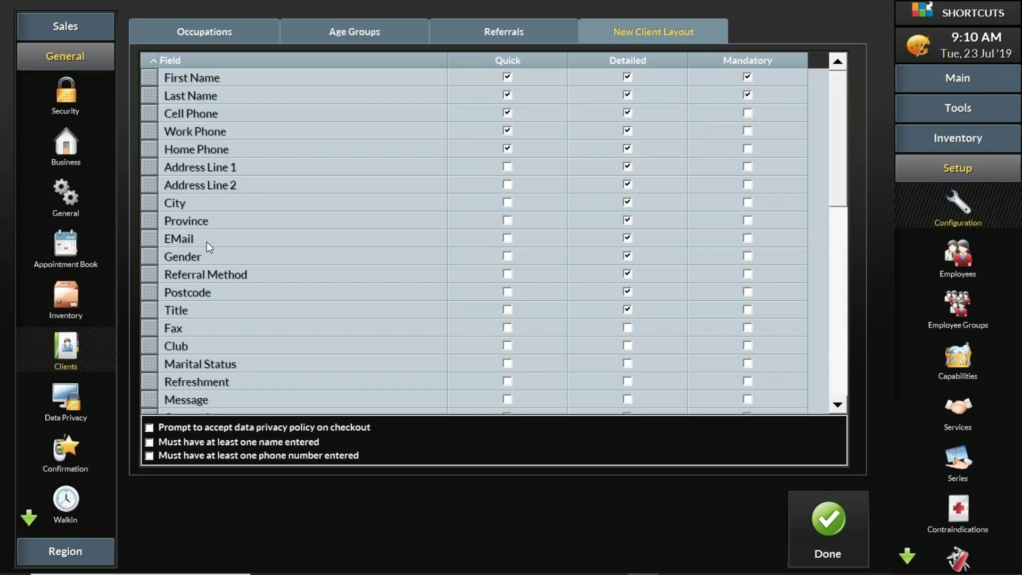
# Exclude Home Phone and Work Phone from the Quick layout and make Cell Phone mandatory.
pyautogui.click(507, 149)
pyautogui.click(507, 131)
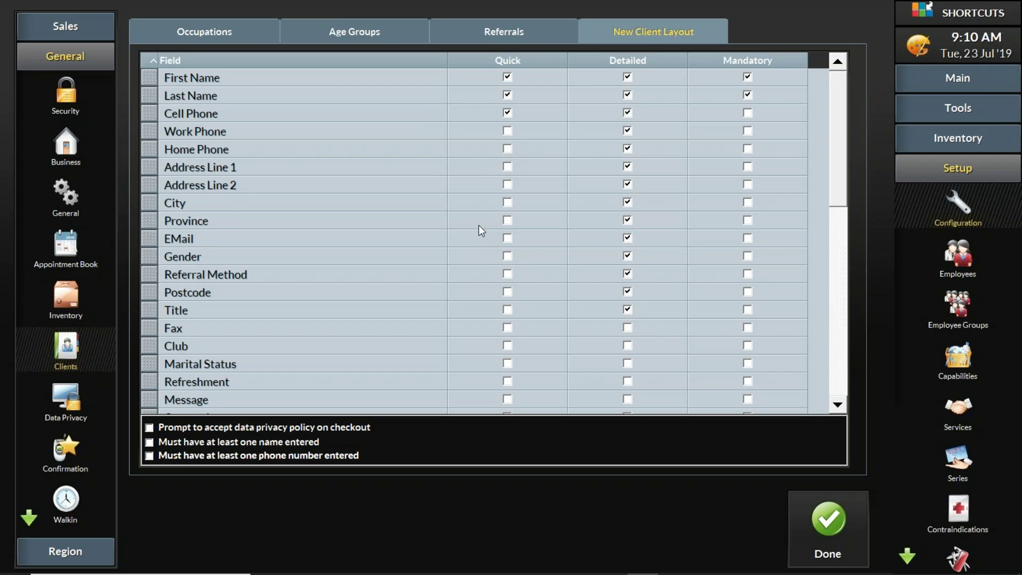
pyautogui.click(392, 112)
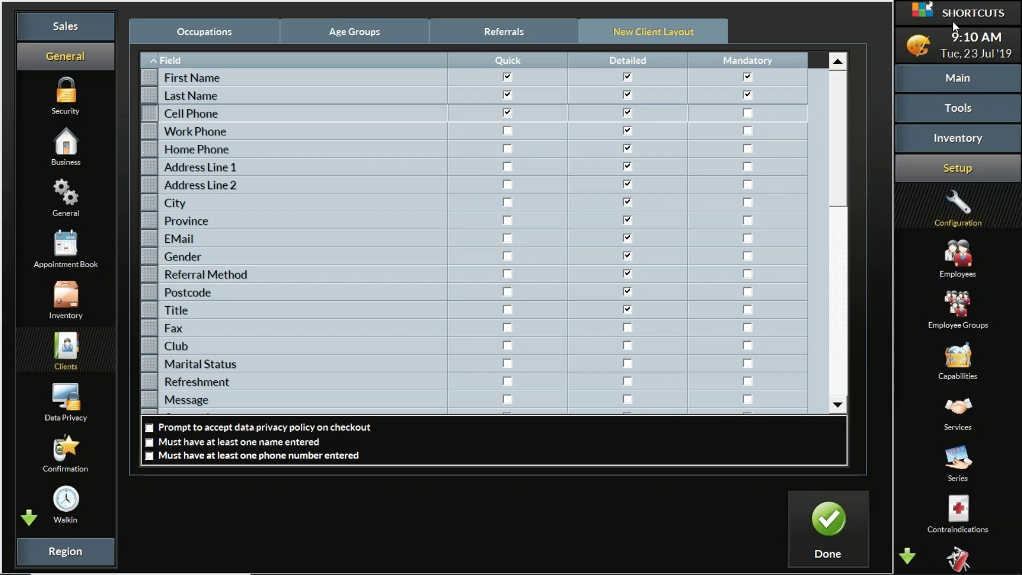
pyautogui.click(748, 113)
# Move the EMail field directly below Cell Phone and include it in the Quick layout.
pyautogui.click(152, 241)
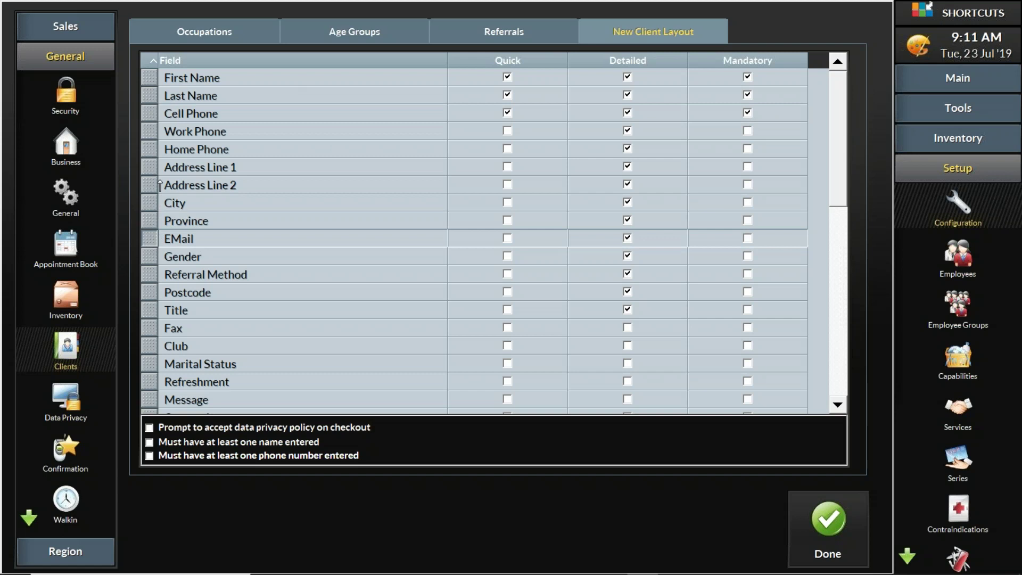
pyautogui.moveTo(158, 154); pyautogui.dragTo(149, 121)
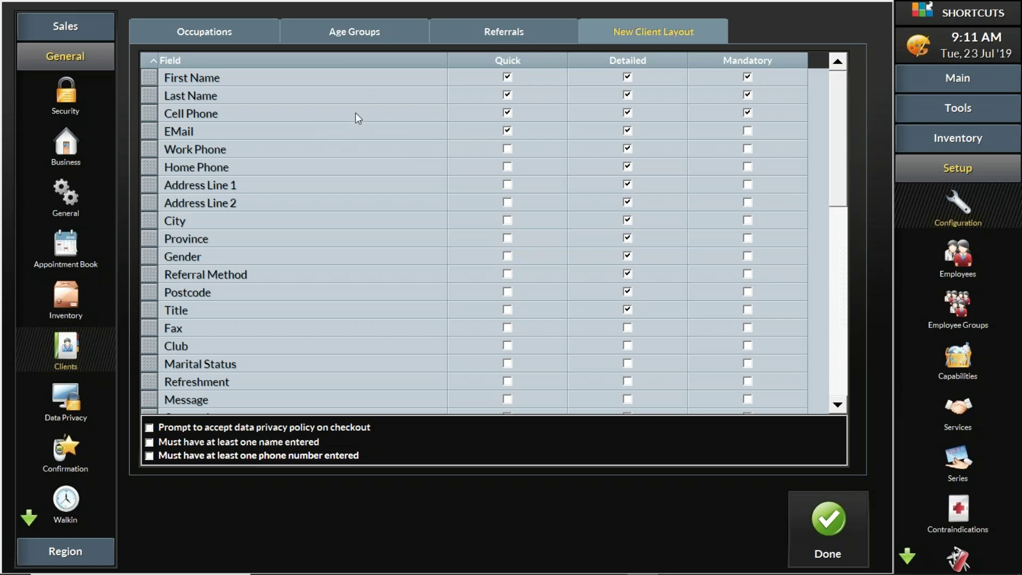
# Include the SMS and Email options for marketing and for appointment confirmation in the Quick layout.
pyautogui.scroll(-2, 352, 129)
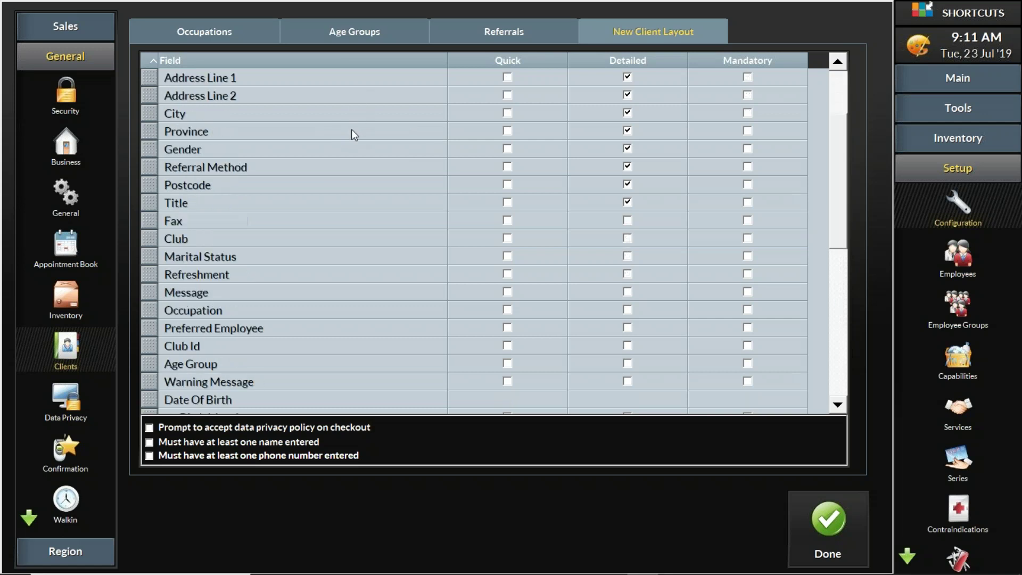
pyautogui.scroll(-6, 351, 129)
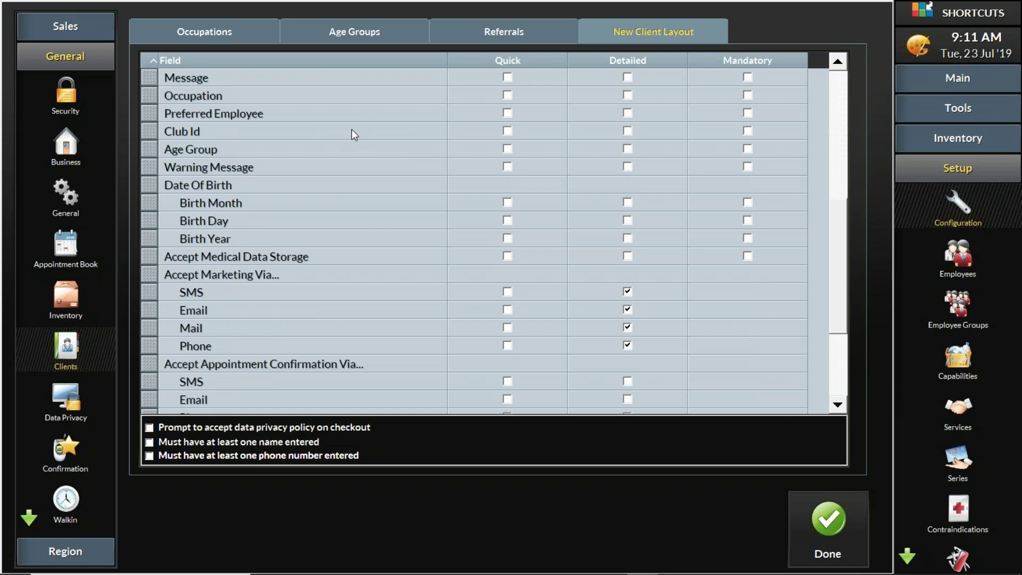
pyautogui.scroll(-1, 351, 133)
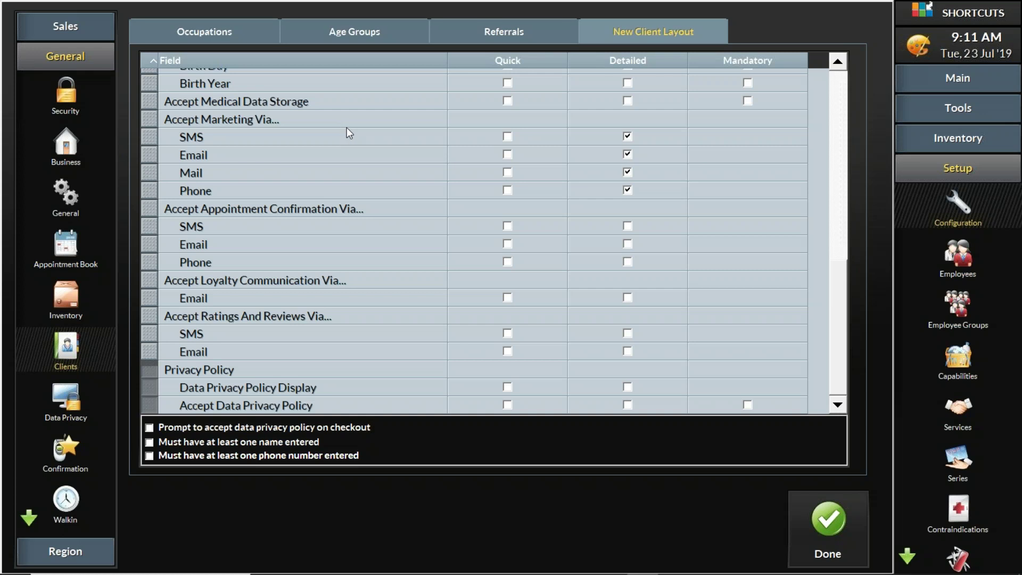
pyautogui.click(303, 123)
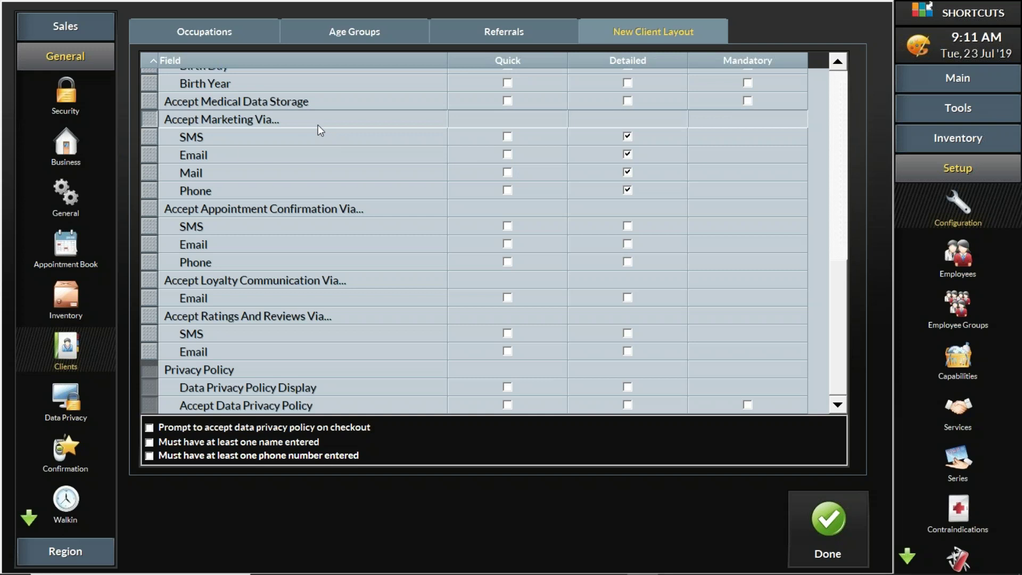
pyautogui.click(507, 136)
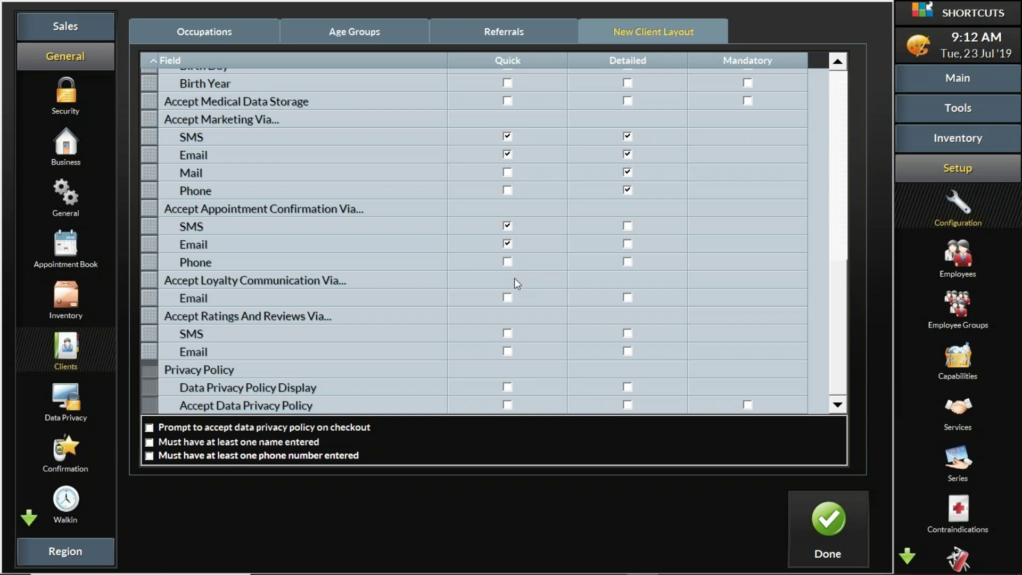
# Include the Email option for ratings and reviews in the Quick layout and finish the configuration.
pyautogui.click(403, 284)
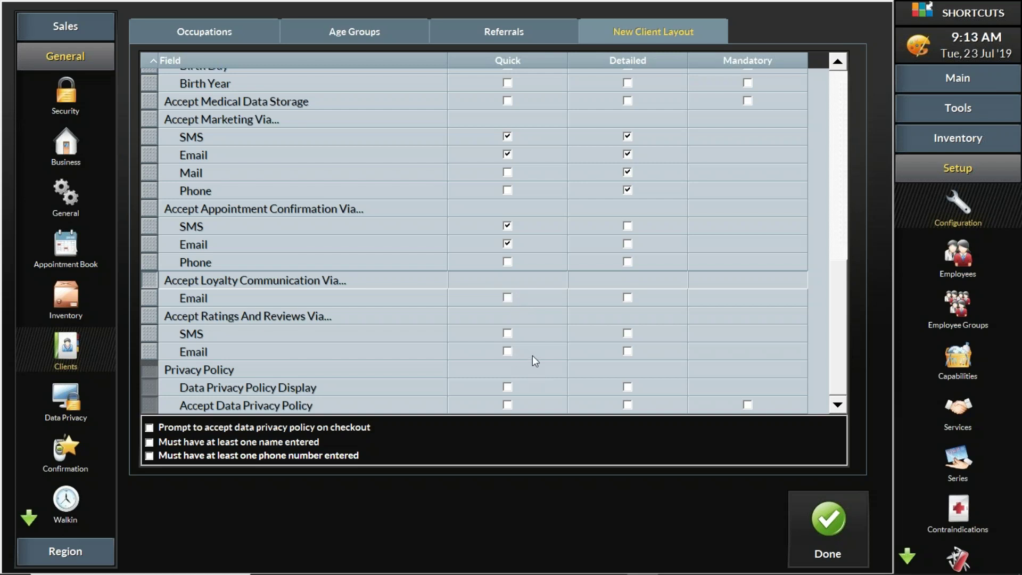
pyautogui.click(366, 320)
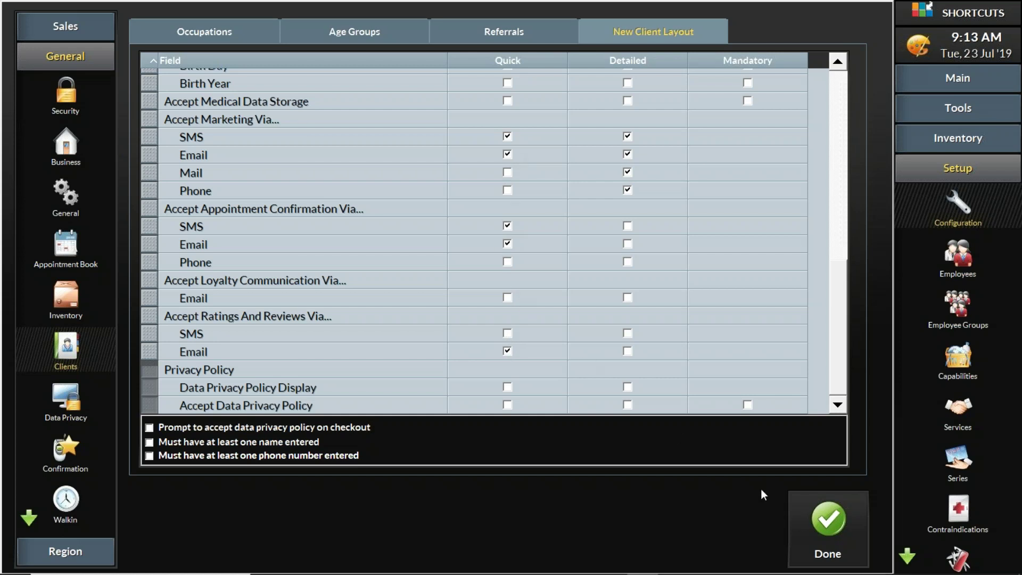
pyautogui.click(800, 520)
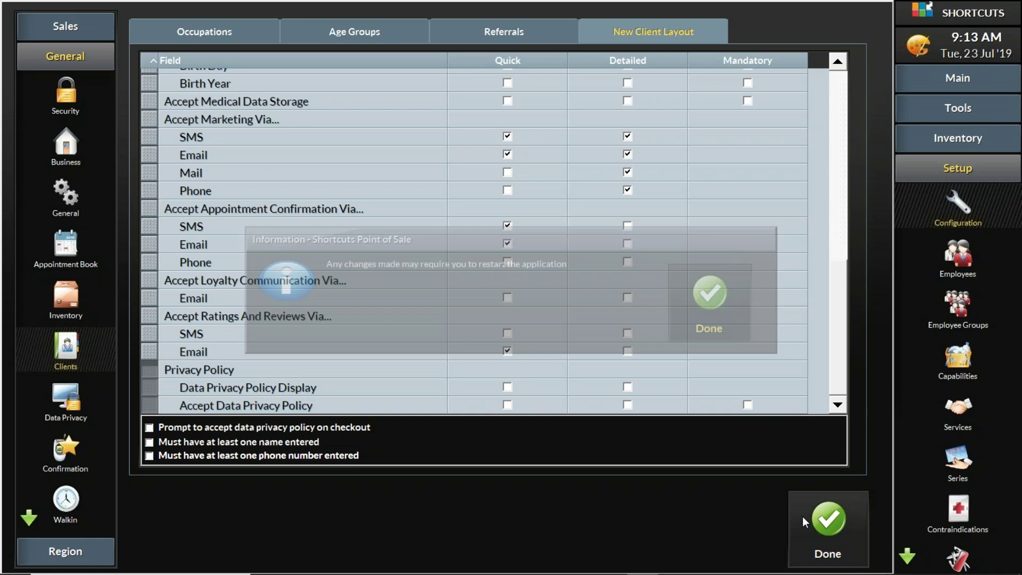
pyautogui.click(714, 314)
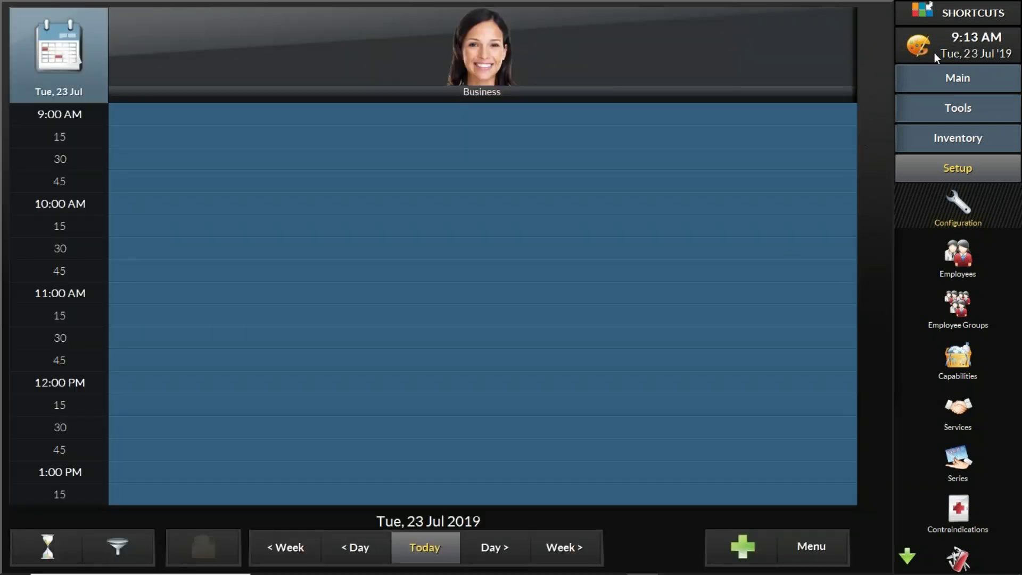
# Open the client list and check the fields and opt-in options of the Quick new-client form, closing it without creating a client.
pyautogui.click(964, 83)
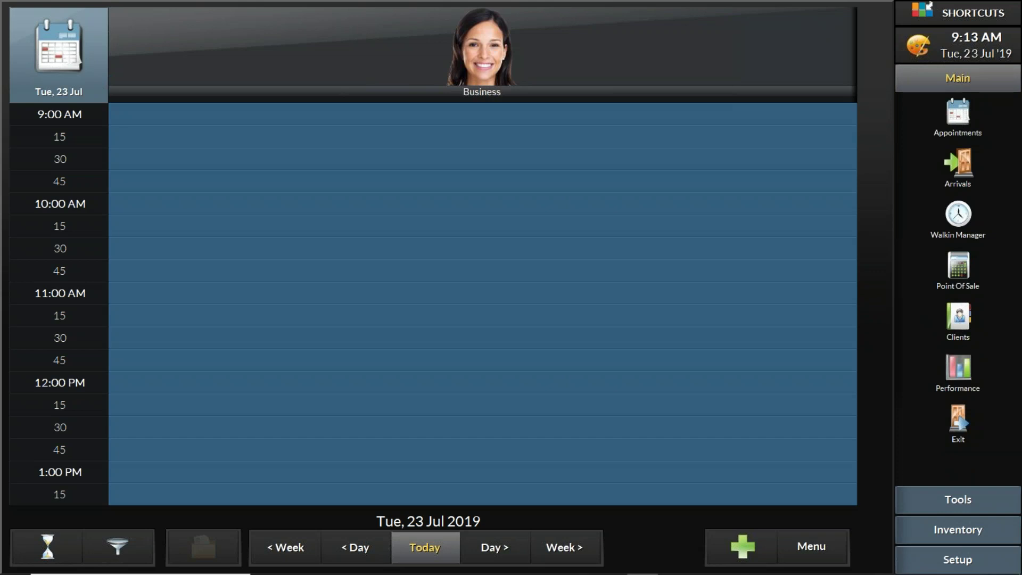
pyautogui.click(958, 319)
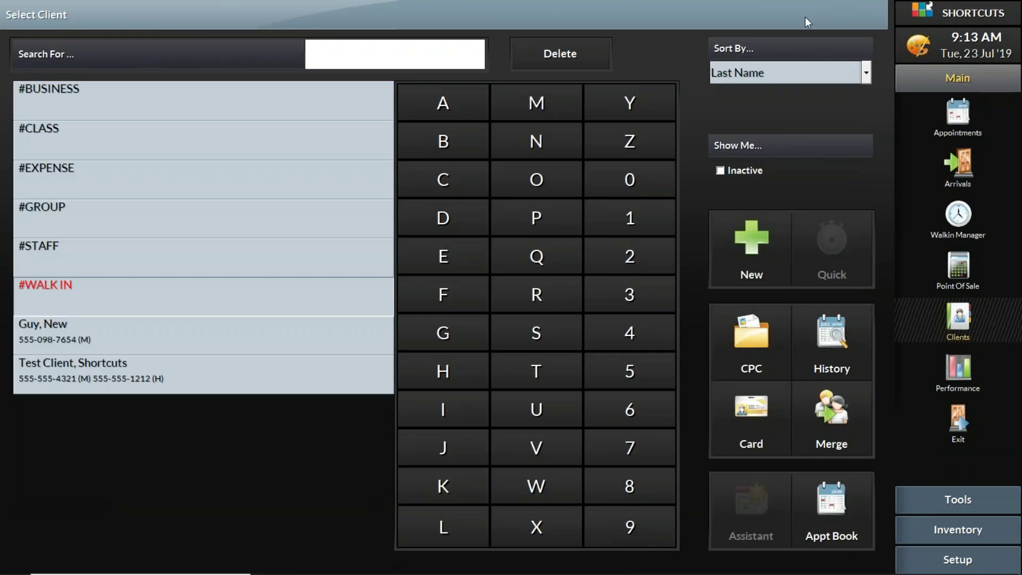
pyautogui.click(781, 236)
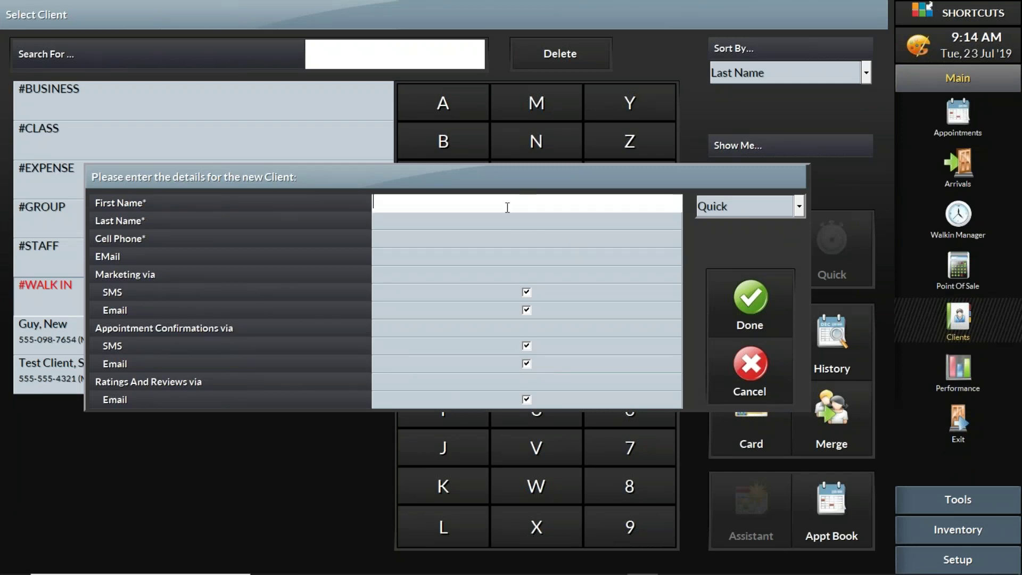
pyautogui.click(516, 259)
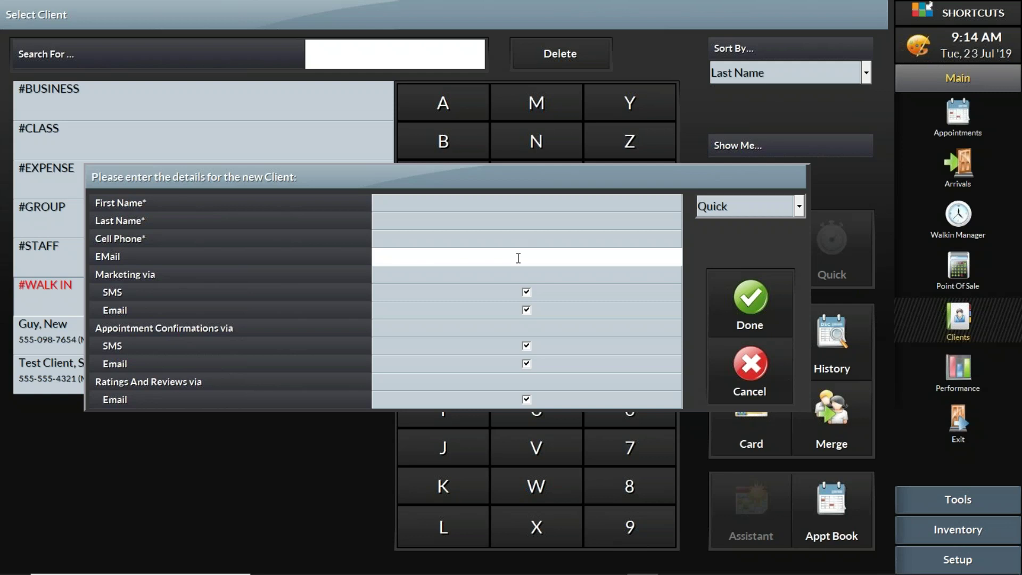
pyautogui.click(527, 293)
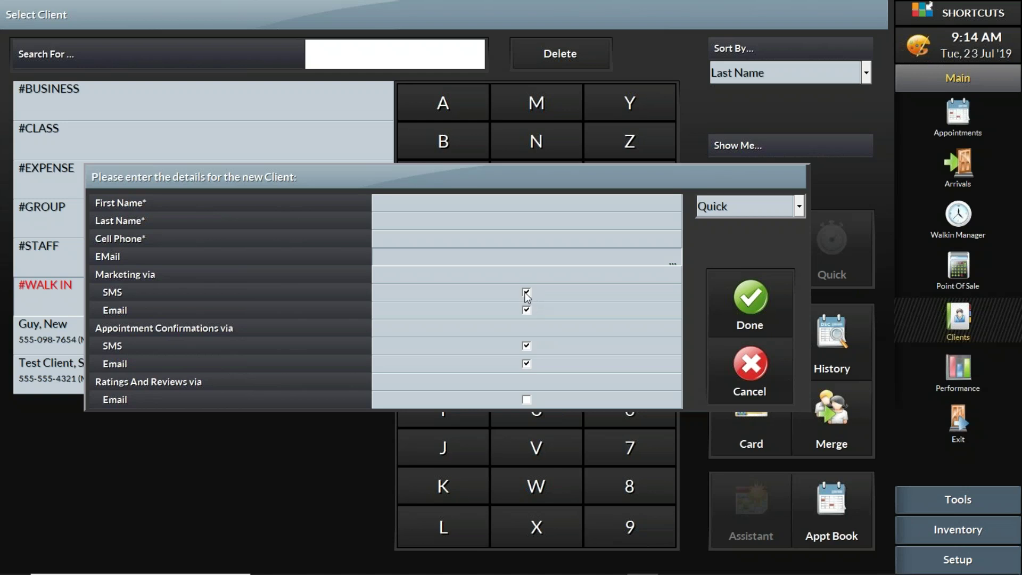
pyautogui.click(527, 400)
pyautogui.click(585, 208)
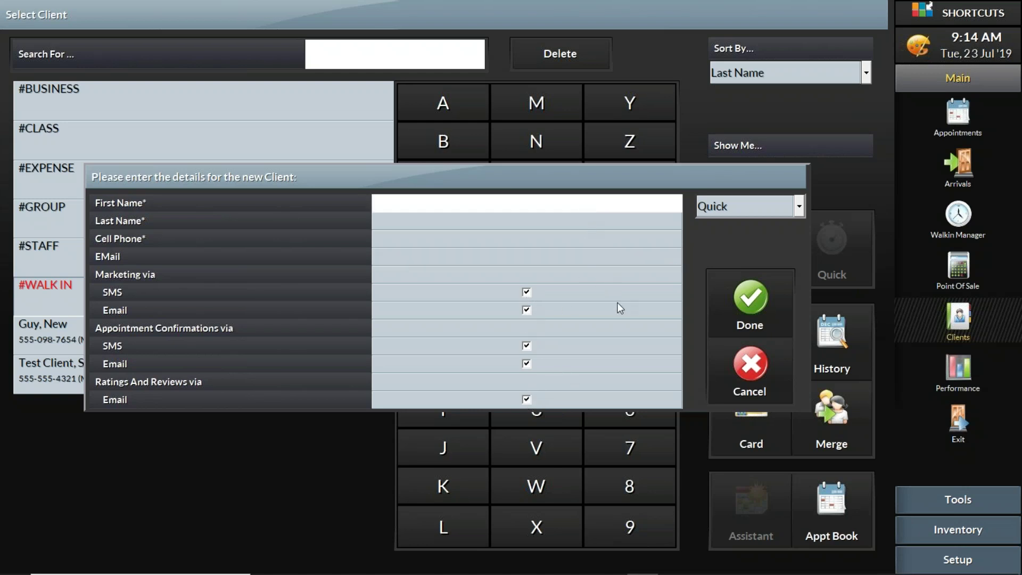
pyautogui.click(751, 365)
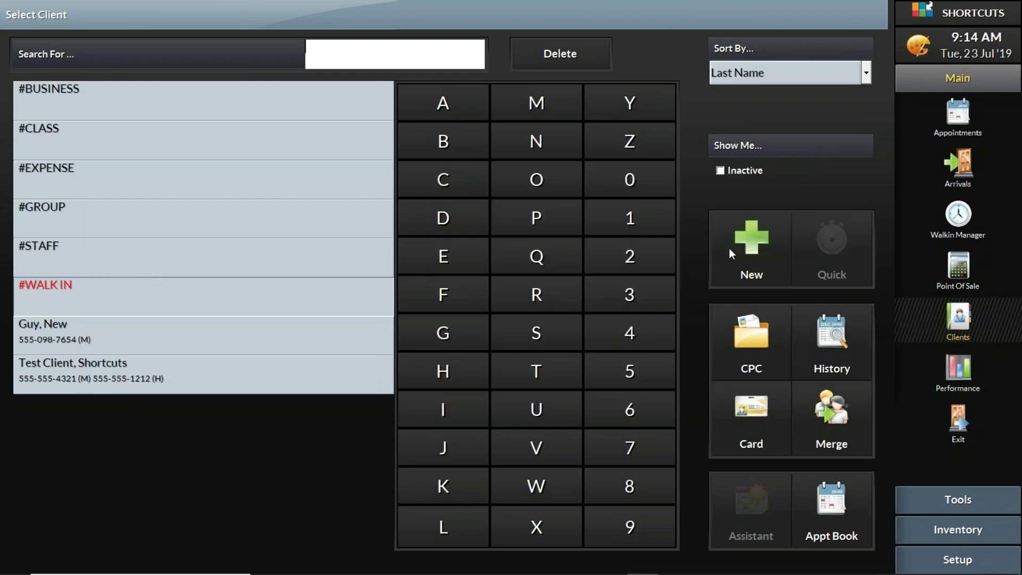
# Try toggling the marketing, appointment confirmation and ratings opt-ins on another new-client form, and cancel the form.
pyautogui.click(748, 251)
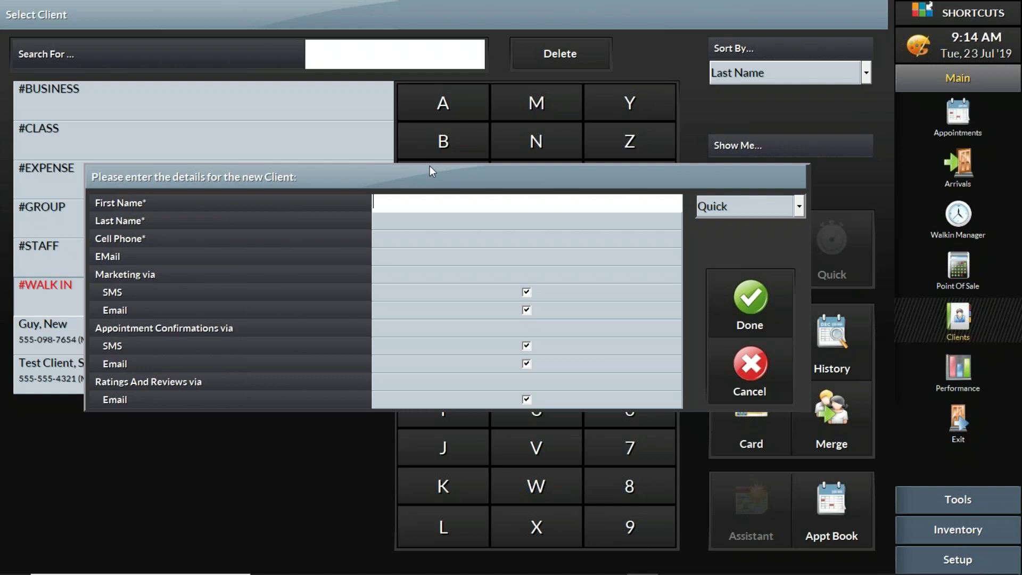
pyautogui.click(526, 291)
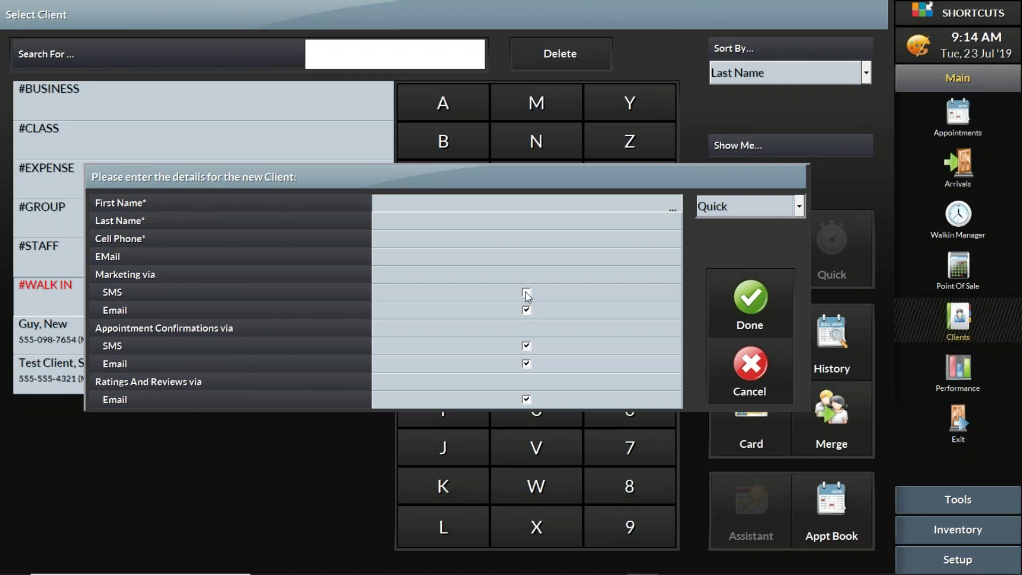
pyautogui.click(526, 310)
pyautogui.click(526, 345)
pyautogui.click(526, 399)
pyautogui.click(527, 309)
pyautogui.click(526, 292)
pyautogui.click(734, 363)
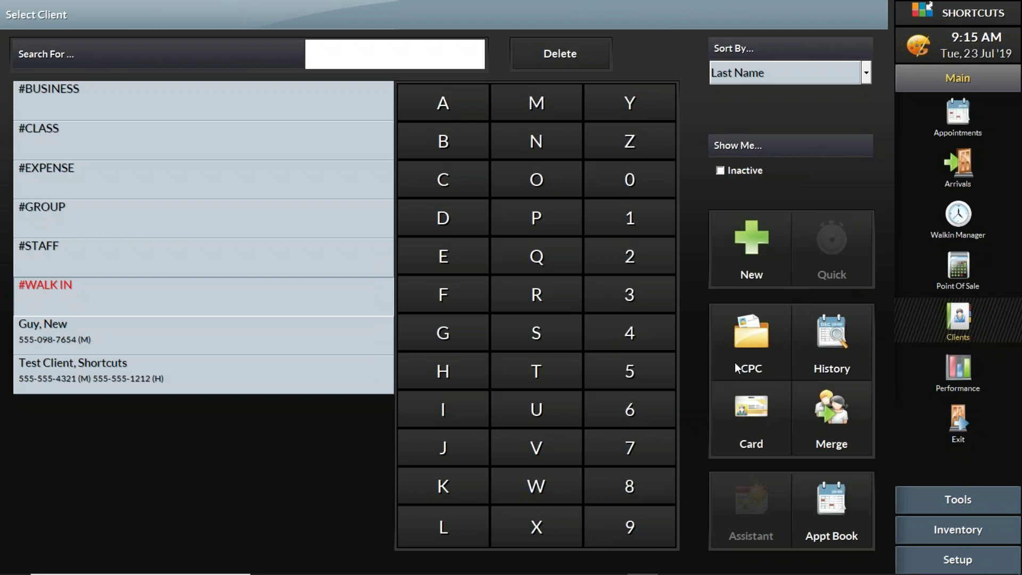
# Open the client card of the client listed directly below #WALK IN to view the opt-in details.
pyautogui.click(253, 334)
pyautogui.click(746, 413)
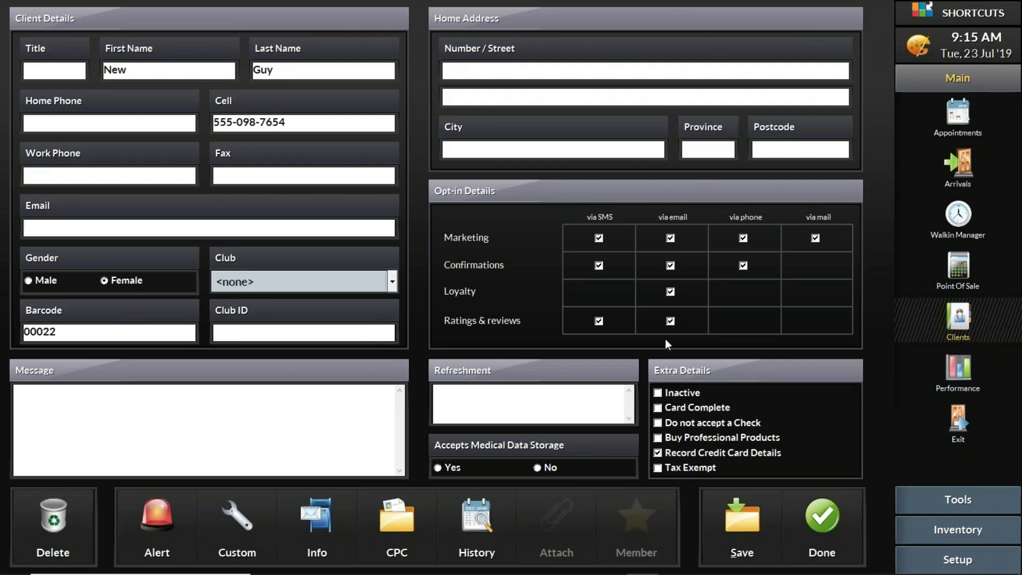
# Switch to PowerPoint and present the slides on opt-in fields and discount codes, ending the slide show after the discount codes slide.
pyautogui.click(667, 321)
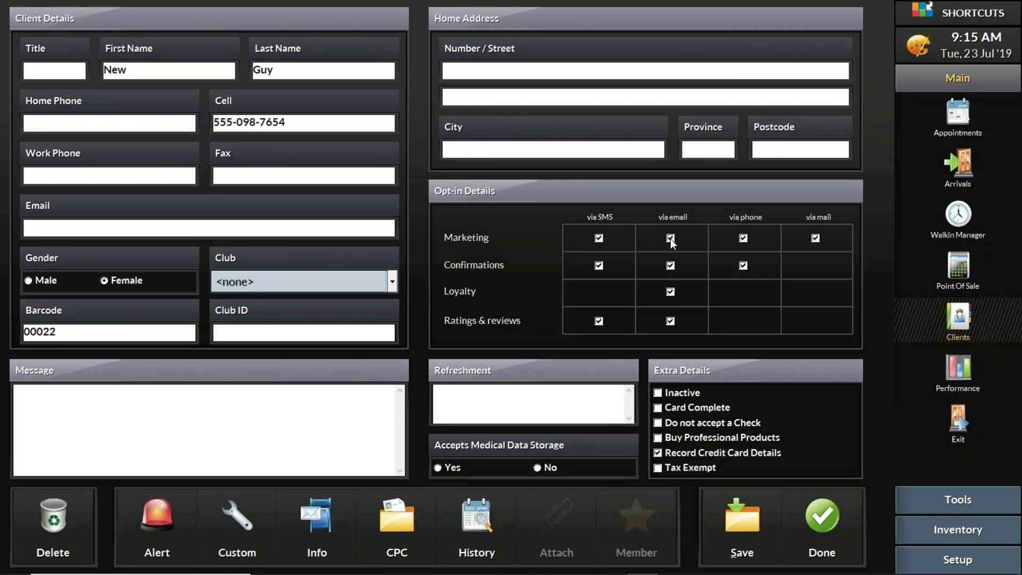
pyautogui.moveTo(692, 573)
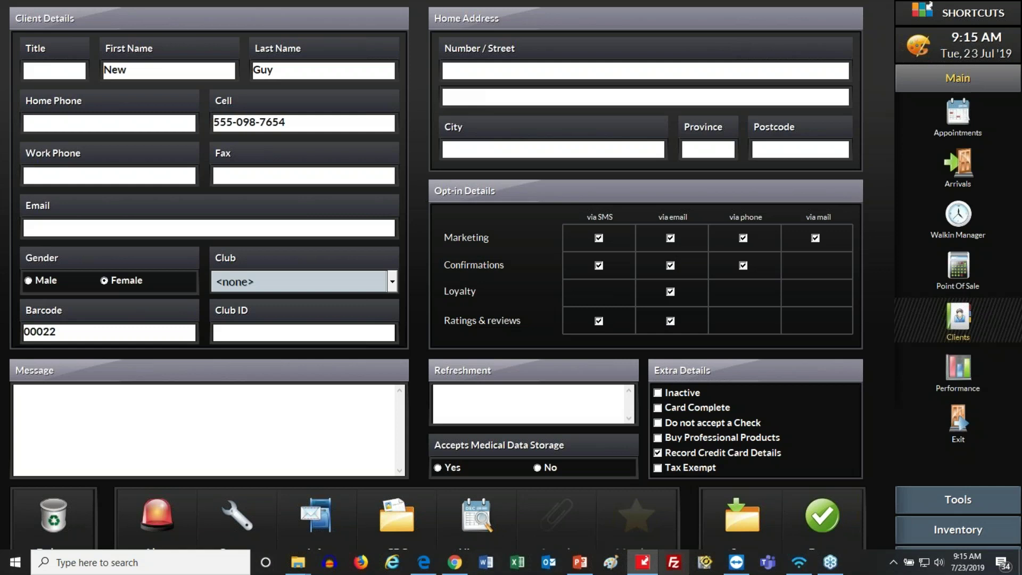
pyautogui.moveTo(585, 566)
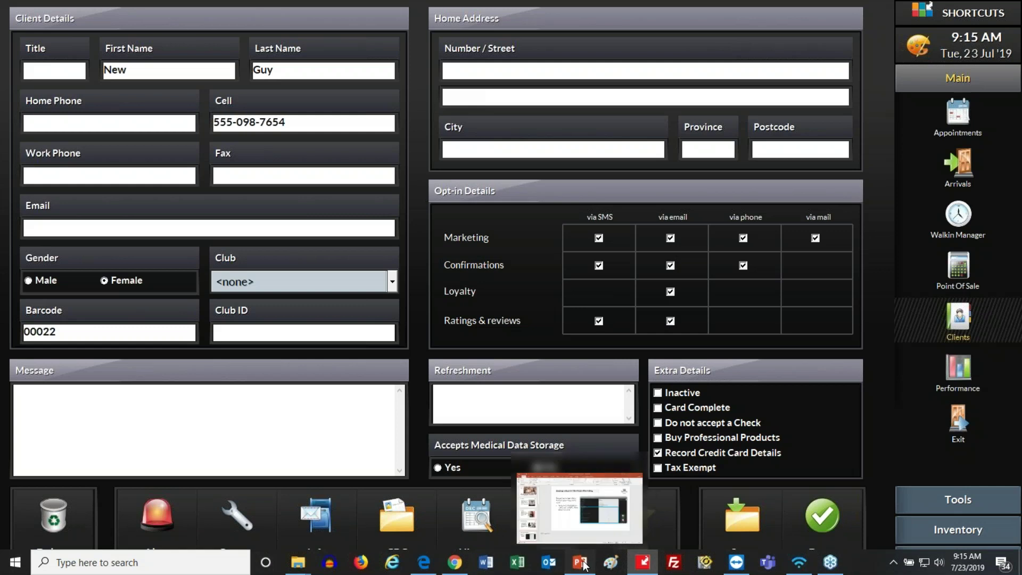
pyautogui.click(556, 504)
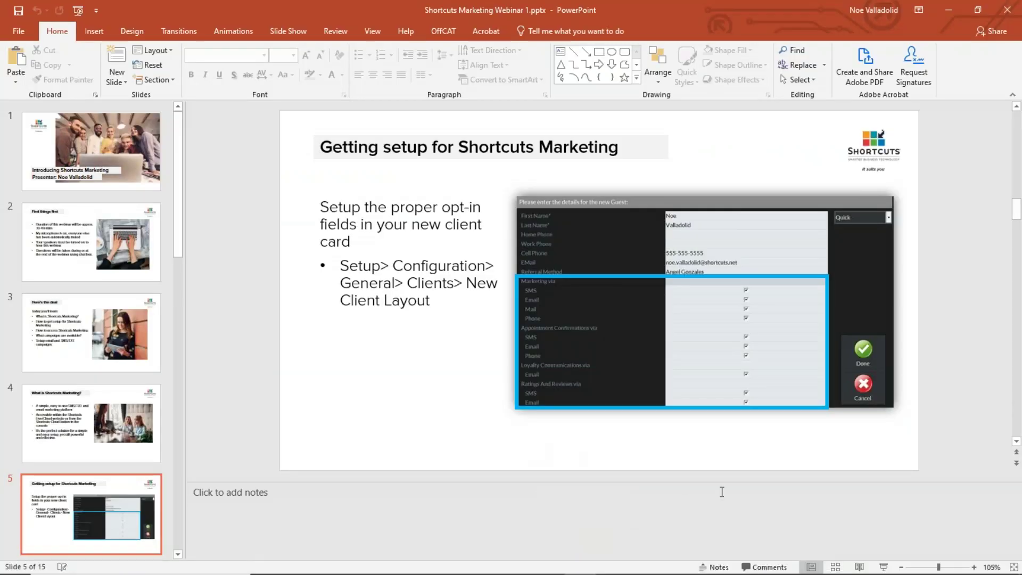
pyautogui.click(885, 567)
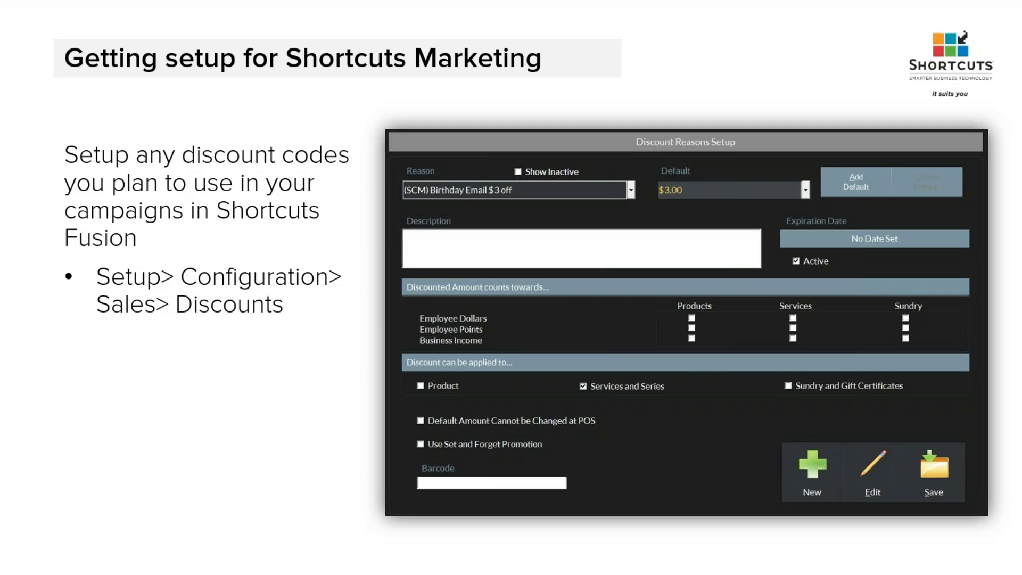
pyautogui.press('Escape')
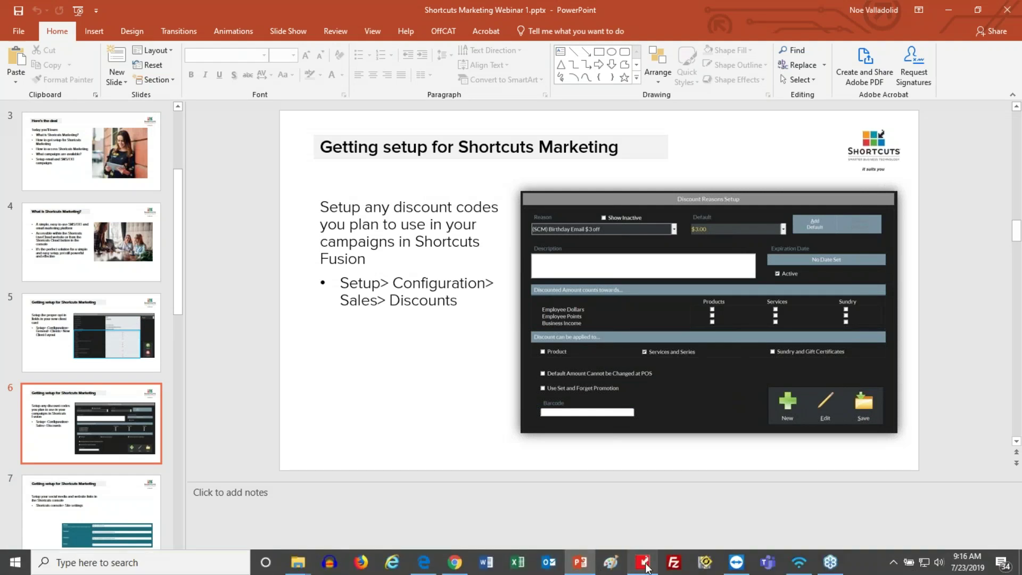
# Switch back to Shortcuts, leave the client card and open the discount reasons setup in the sales configuration.
pyautogui.click(647, 567)
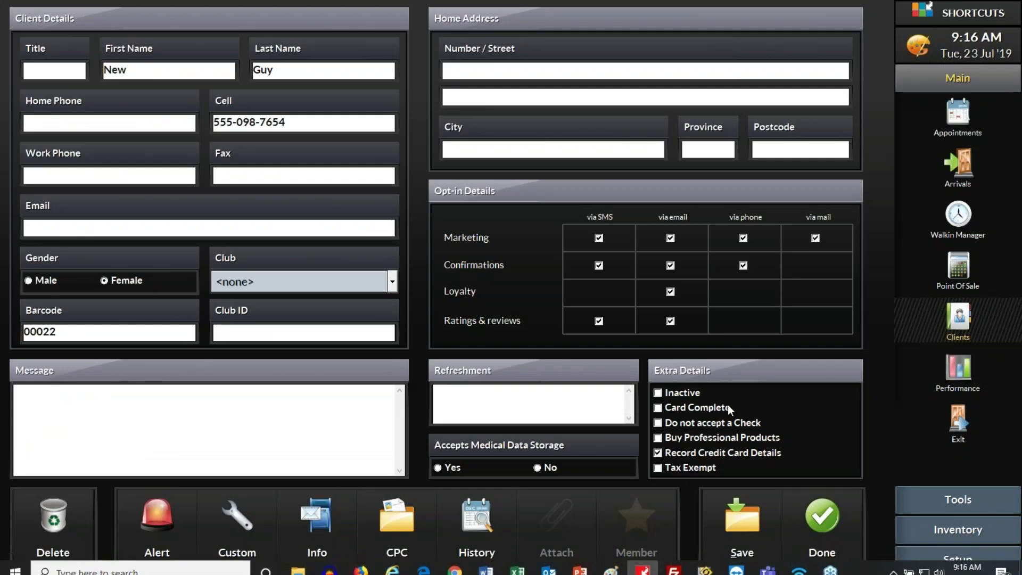
pyautogui.click(818, 544)
pyautogui.click(959, 559)
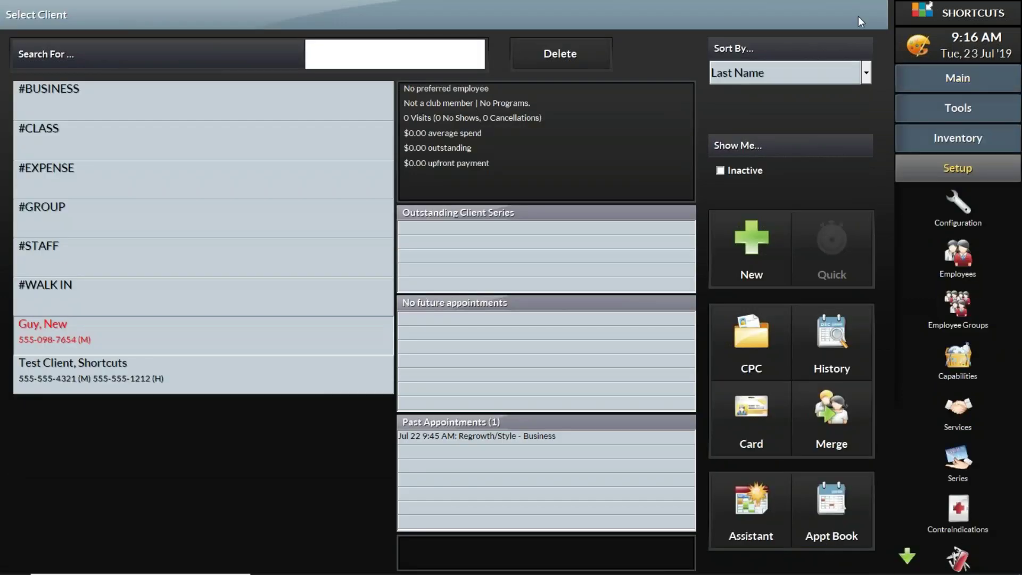
pyautogui.click(966, 202)
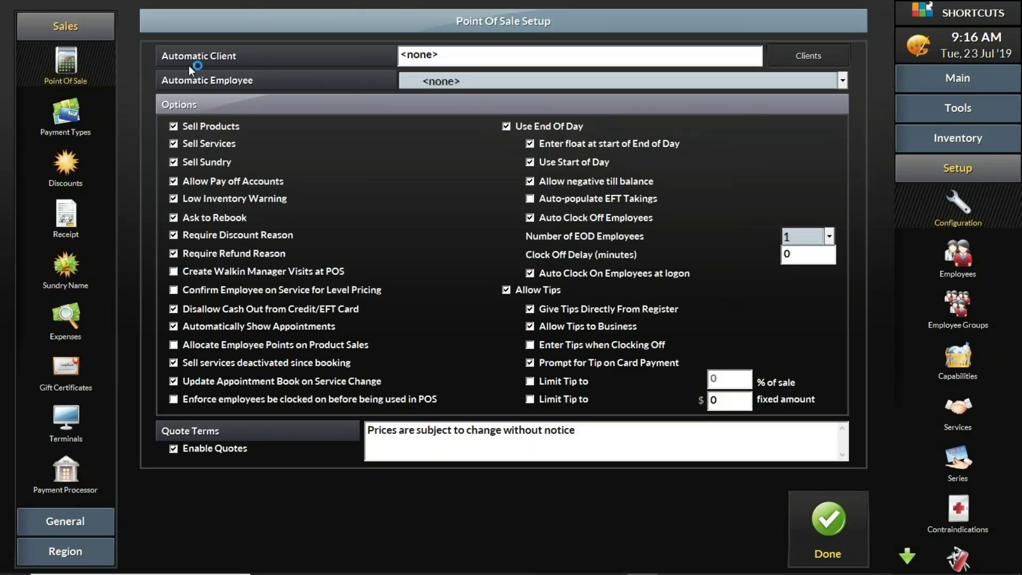
pyautogui.click(68, 162)
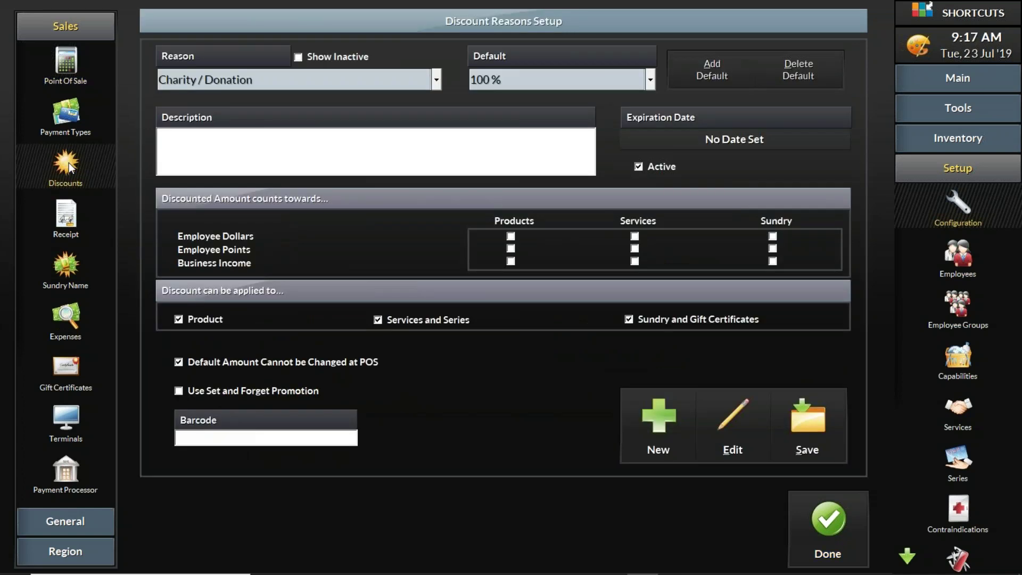
# Look through the list of existing discount reasons without choosing a different one.
pyautogui.click(434, 81)
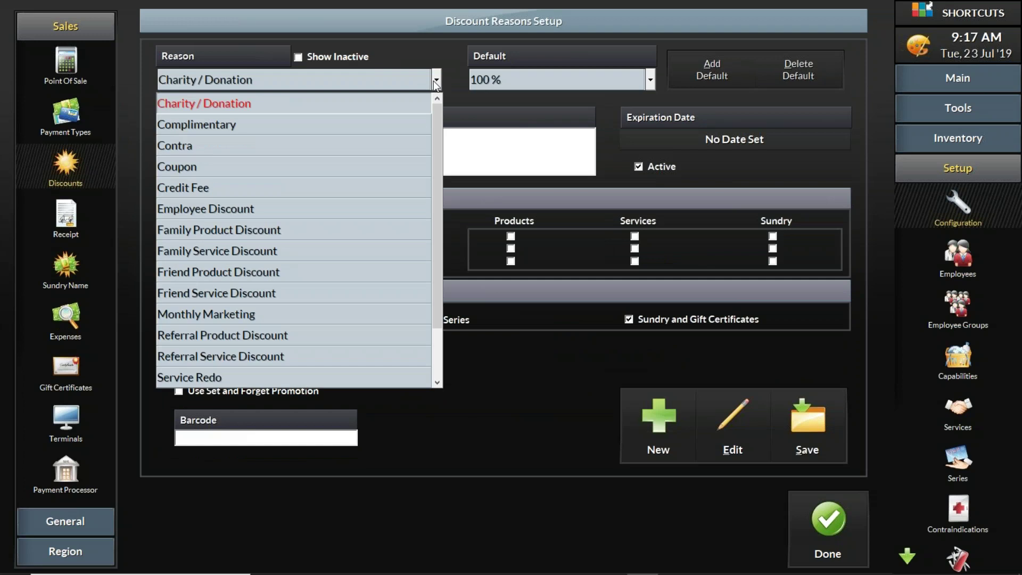
pyautogui.scroll(-1, 391, 211)
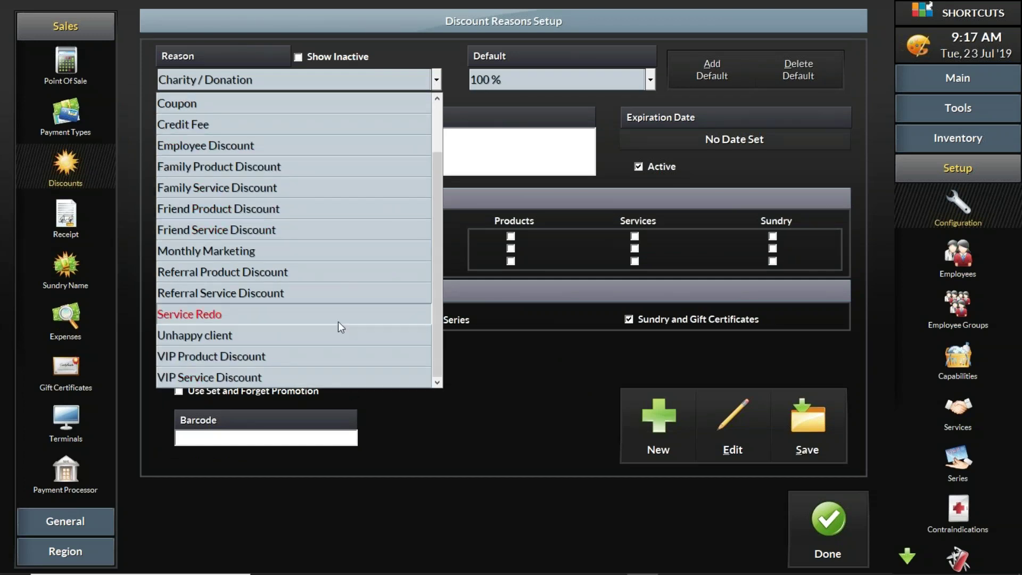
pyautogui.scroll(1, 290, 195)
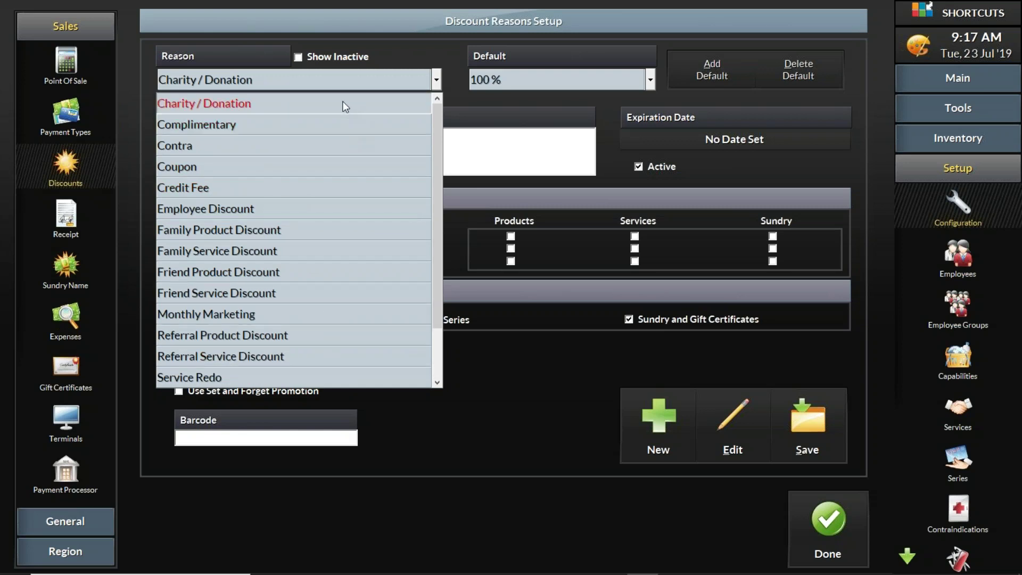
pyautogui.click(423, 22)
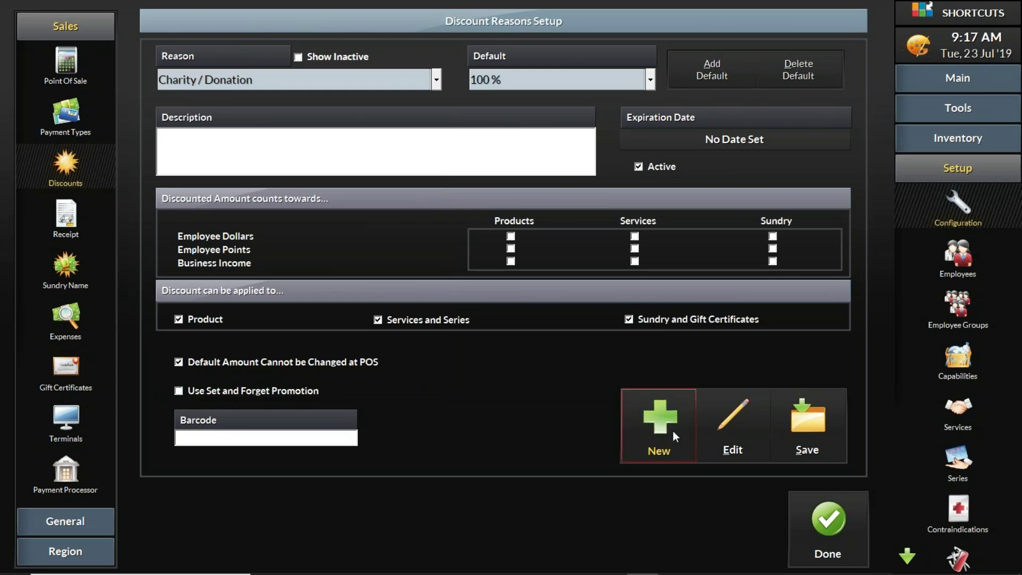
# Create a new discount reason named Birthday.
pyautogui.click(647, 433)
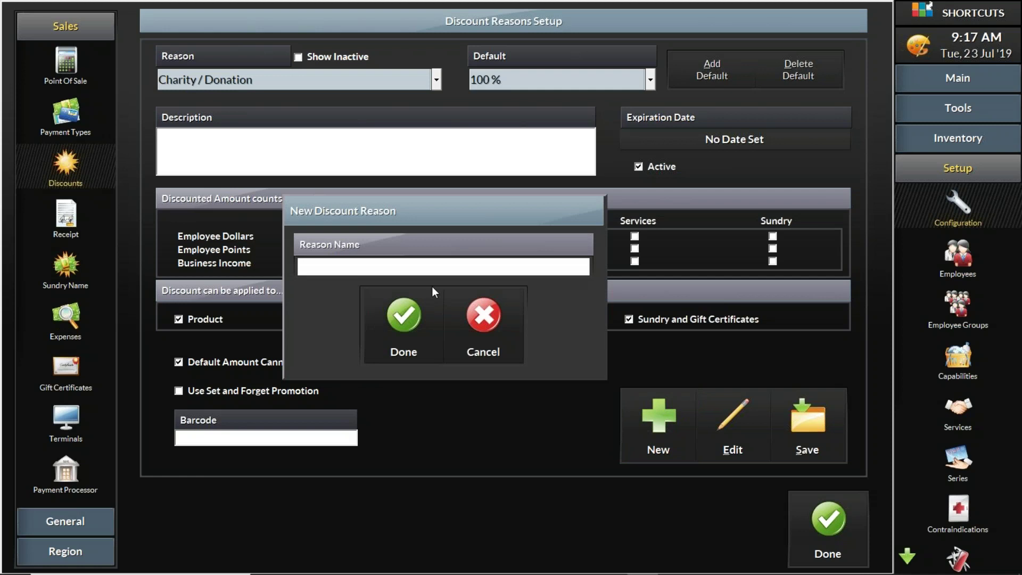
pyautogui.write('Birthday')
pyautogui.click(405, 309)
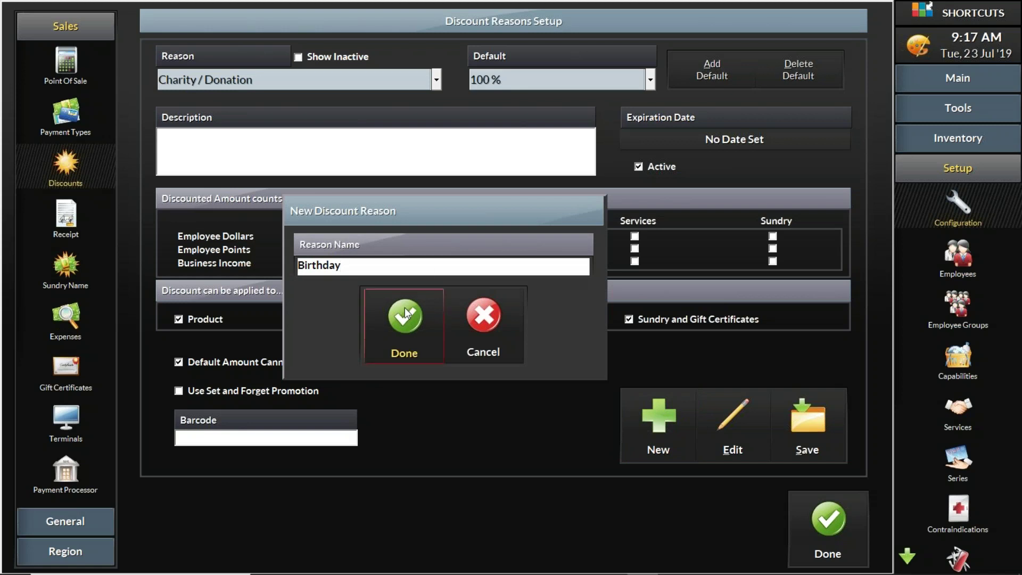
# Set the default discount of the Birthday reason to a fixed amount of $10.00.
pyautogui.click(649, 80)
pyautogui.click(647, 79)
pyautogui.click(646, 78)
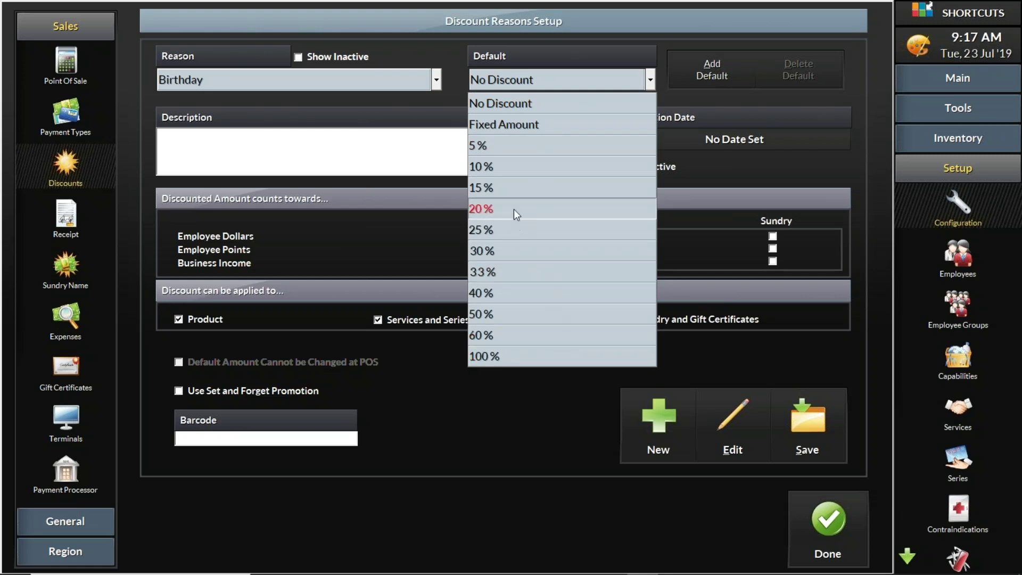
pyautogui.click(545, 122)
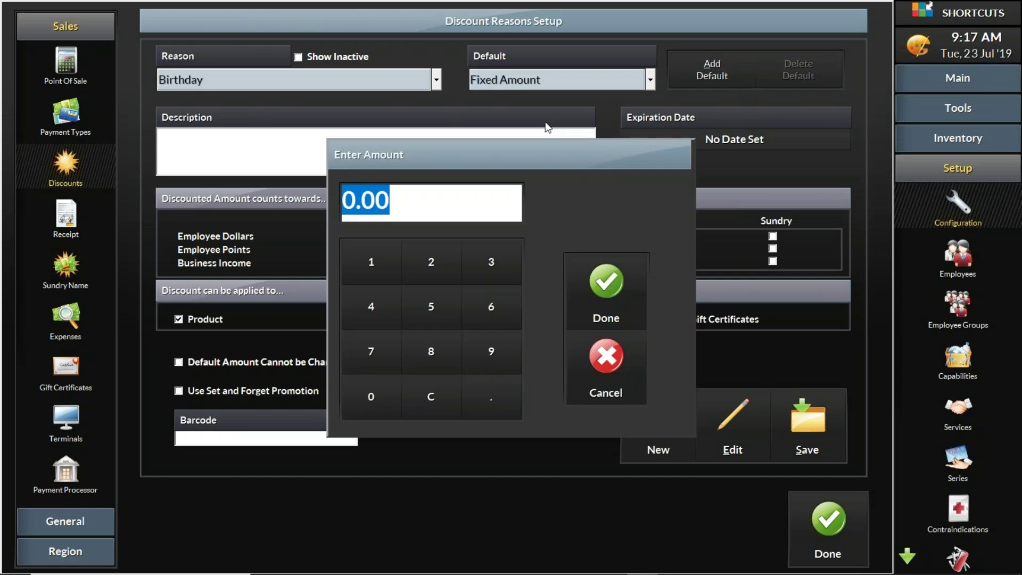
pyautogui.write('10')
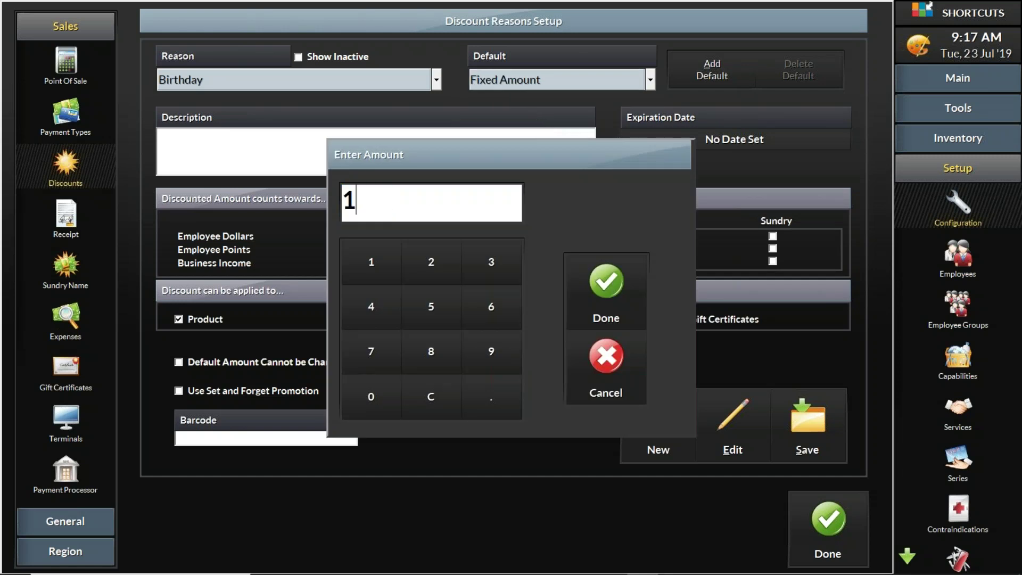
pyautogui.click(607, 281)
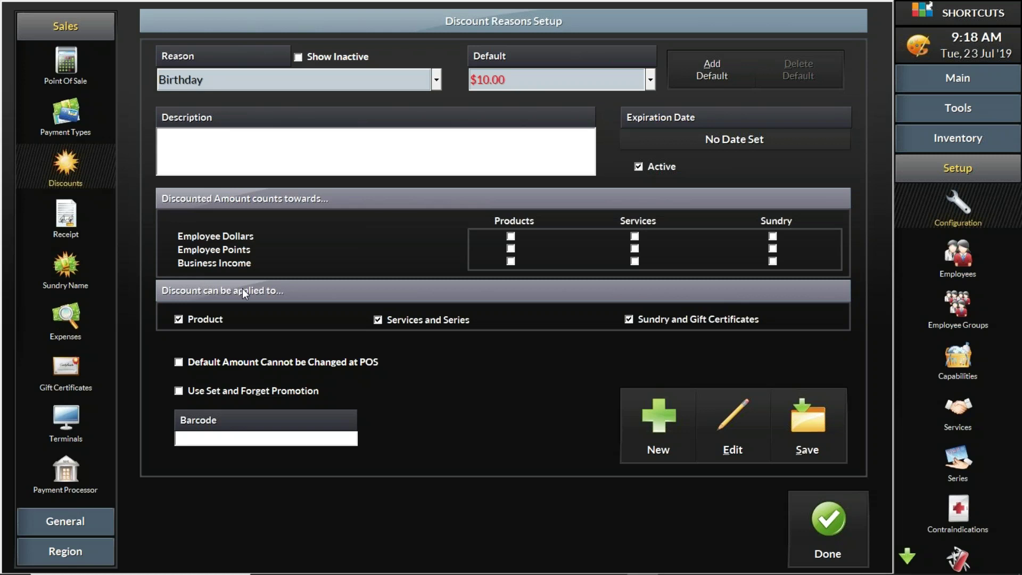
# Restrict the Birthday discount to services and series, excluding products and sundry and gift certificates.
pyautogui.click(178, 319)
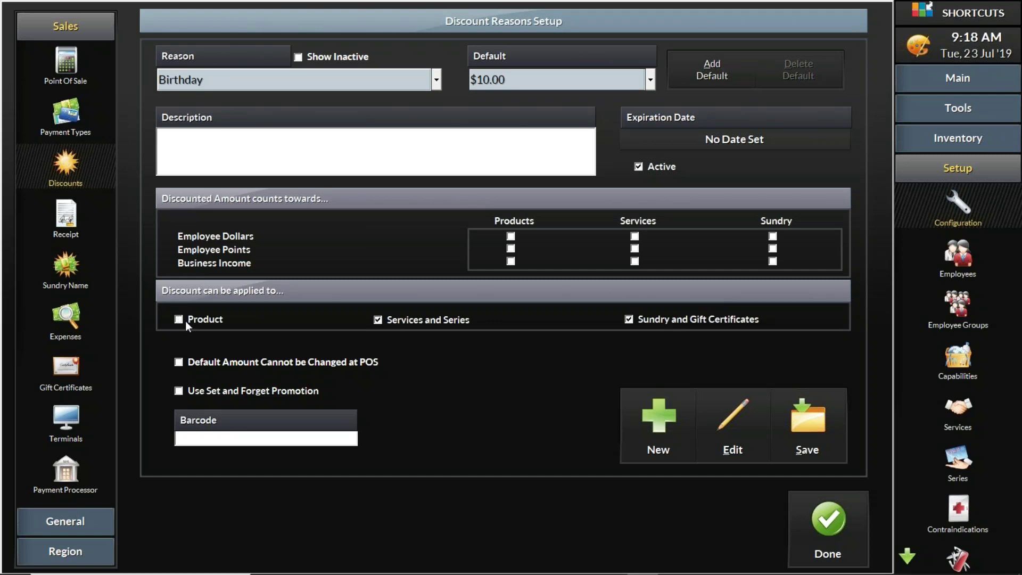
pyautogui.click(628, 319)
pyautogui.click(179, 319)
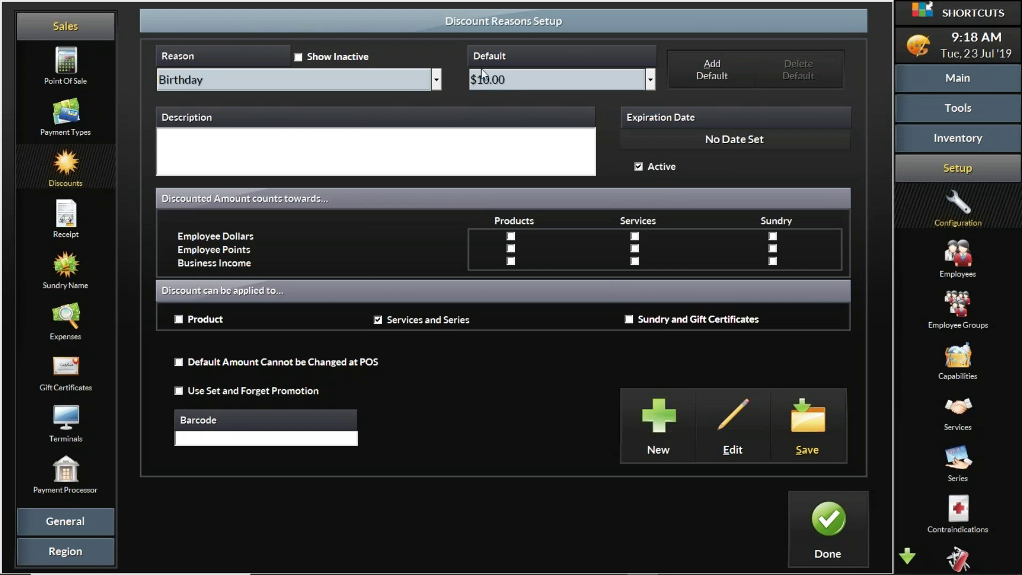
# Review the discount reasons from the new Birthday entry to the end of the list, keeping Birthday selected.
pyautogui.click(436, 82)
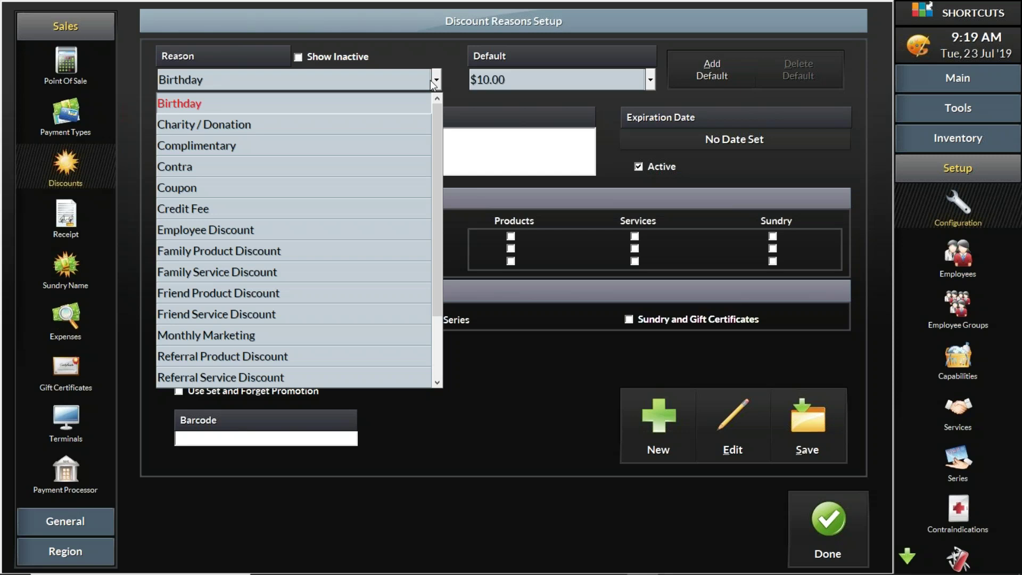
pyautogui.moveTo(434, 147); pyautogui.dragTo(442, 225)
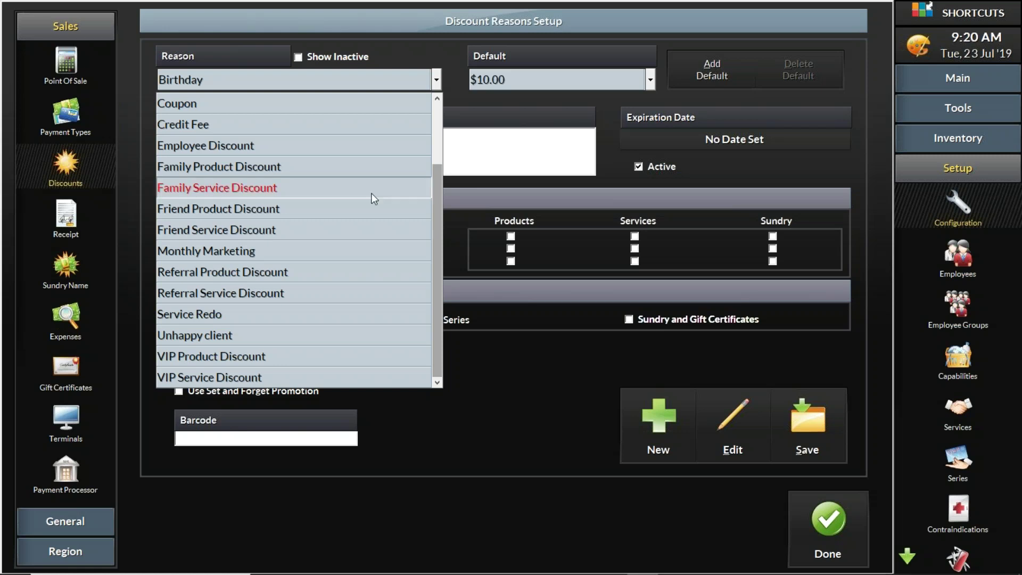
pyautogui.press('Escape')
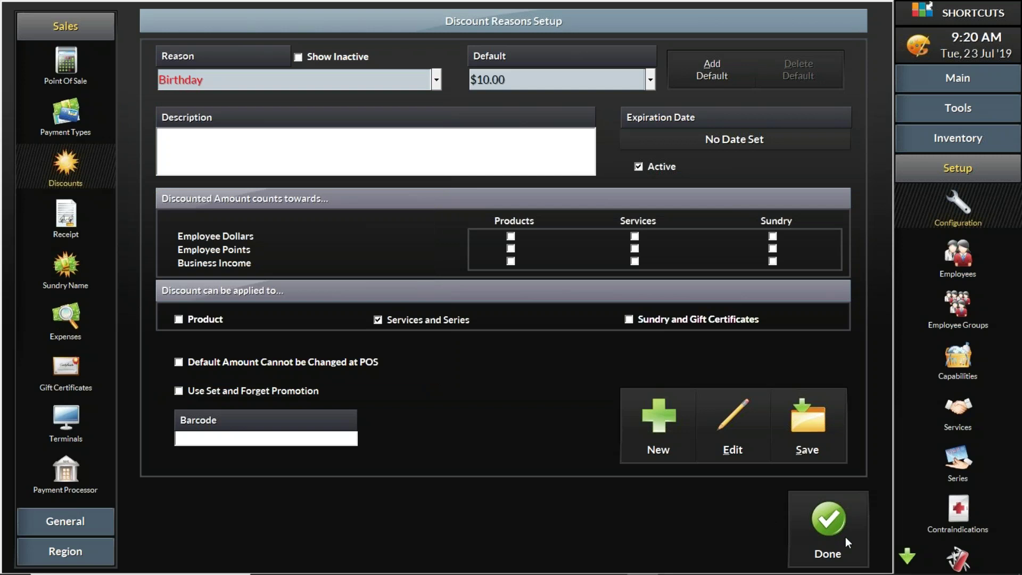
# Finish the discount configuration, acknowledging the restart notice, and switch to the PowerPoint presentation.
pyautogui.click(831, 535)
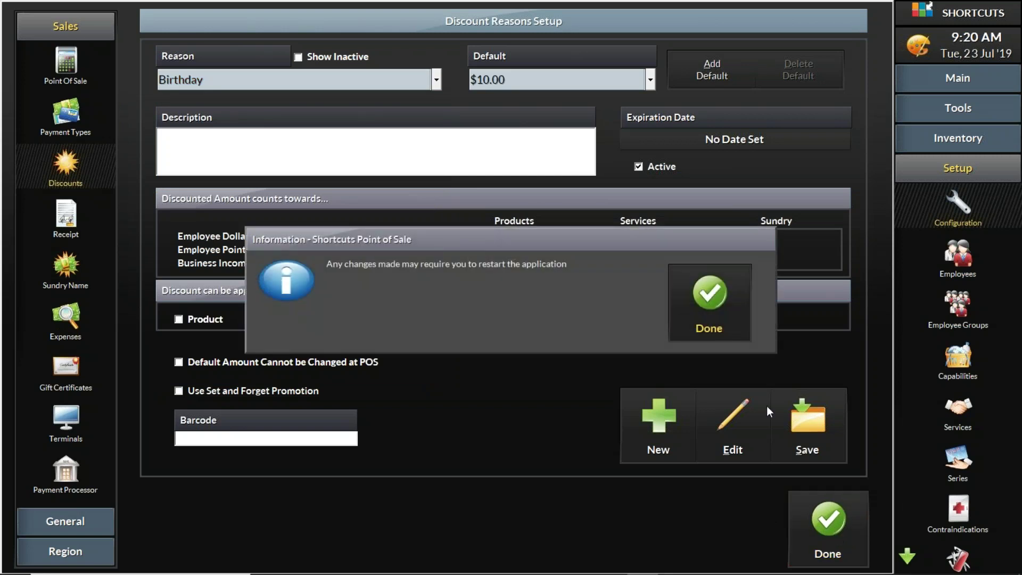
pyautogui.click(717, 303)
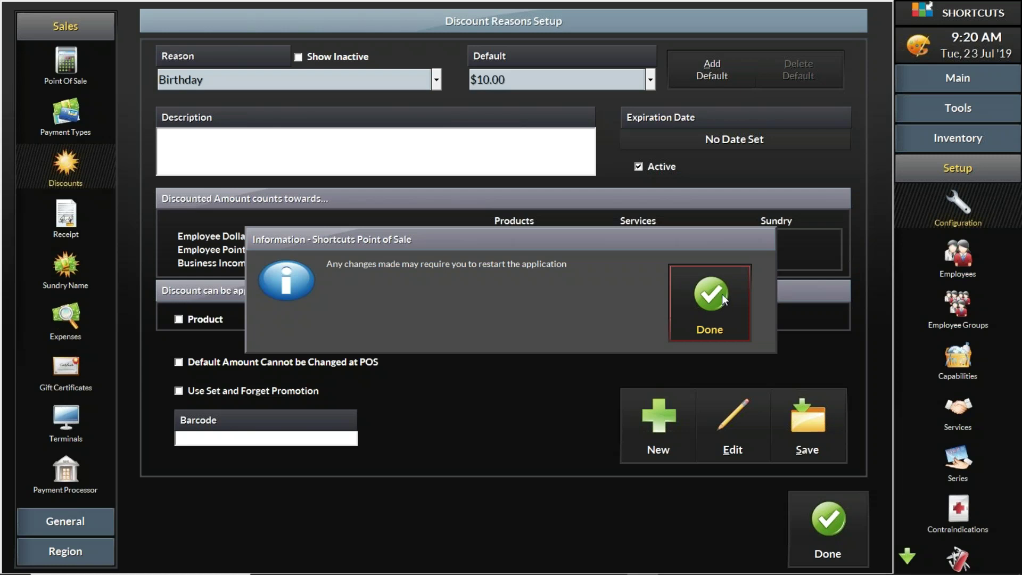
pyautogui.click(723, 292)
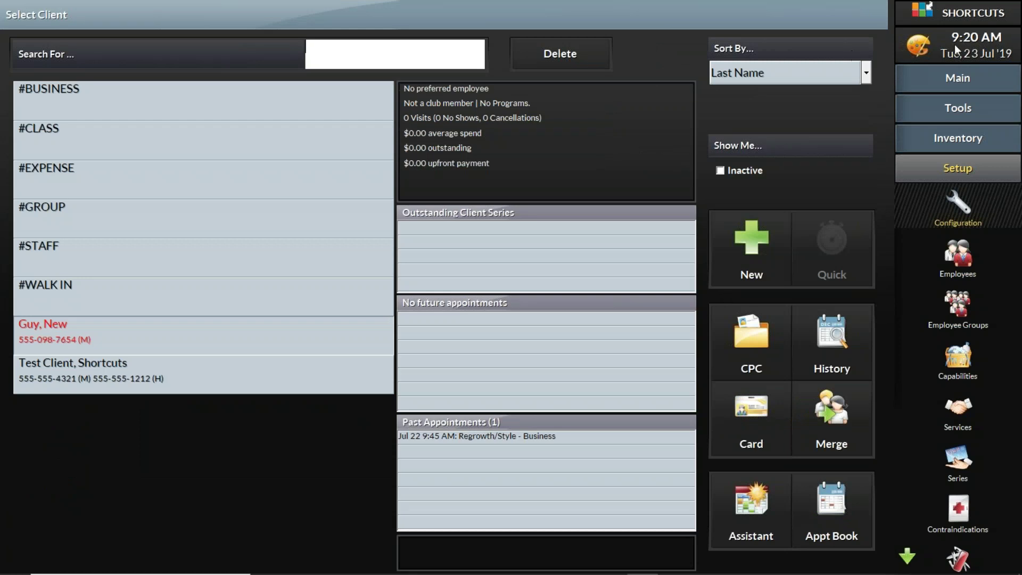
pyautogui.moveTo(677, 572)
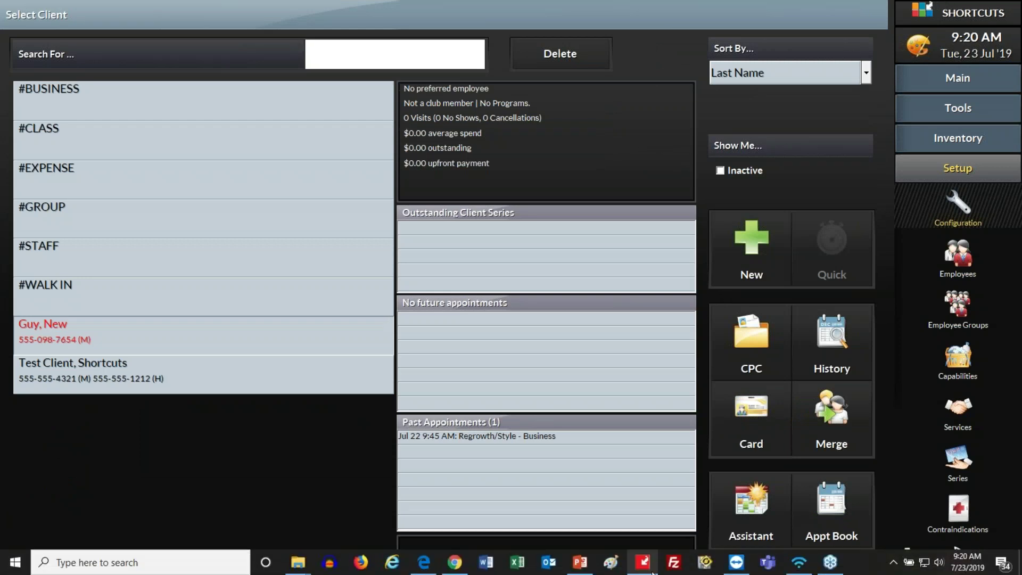
pyautogui.click(579, 562)
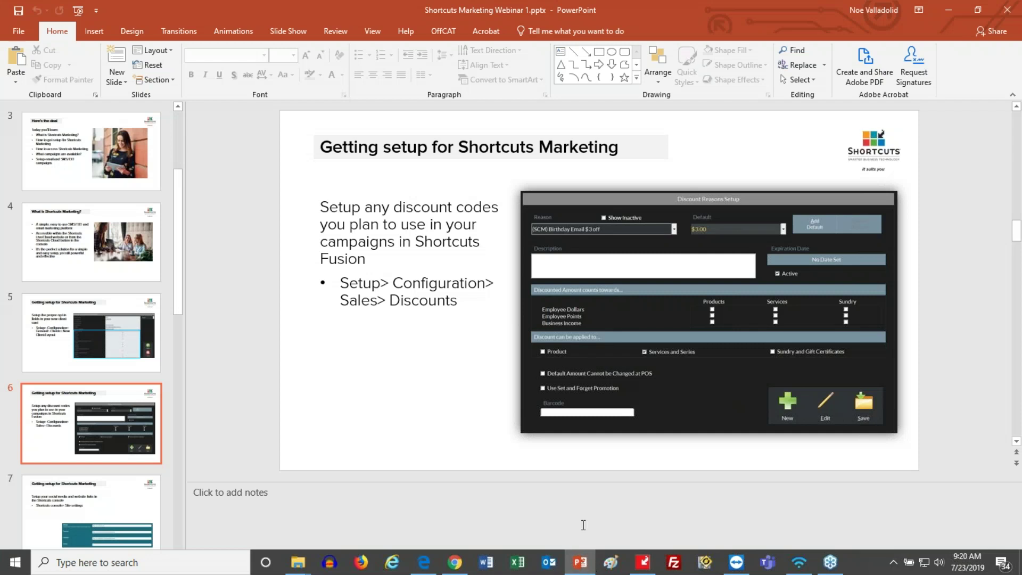
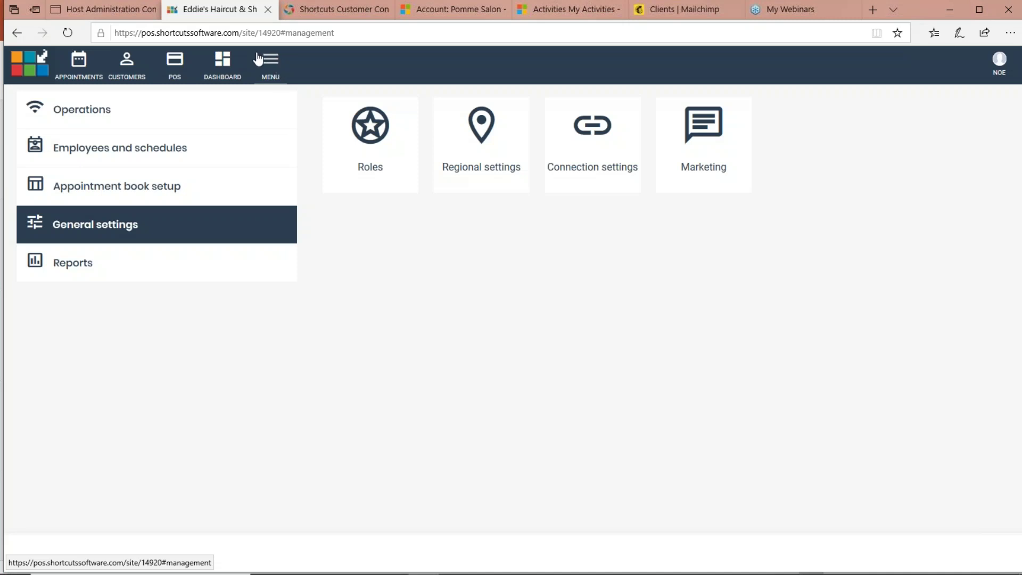
# In the Shortcuts web application, open the Marketing page from the general settings and look over the available campaigns.
pyautogui.click(80, 69)
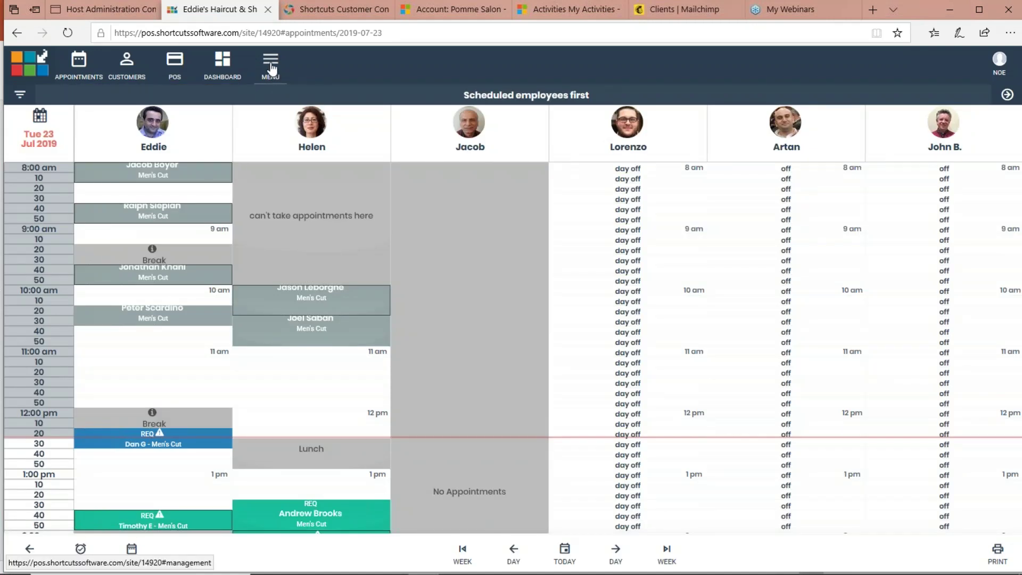
pyautogui.click(272, 69)
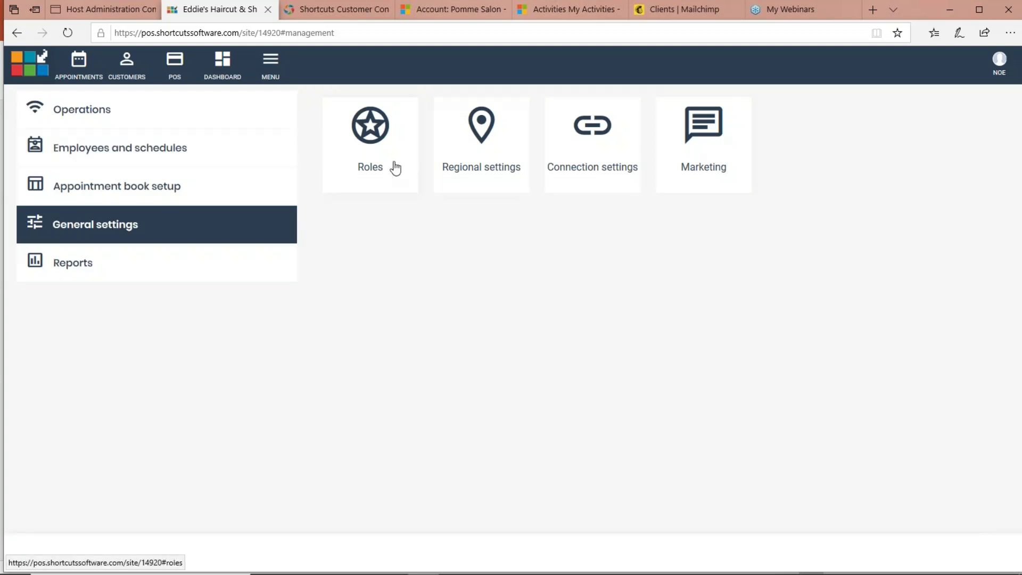
pyautogui.click(708, 140)
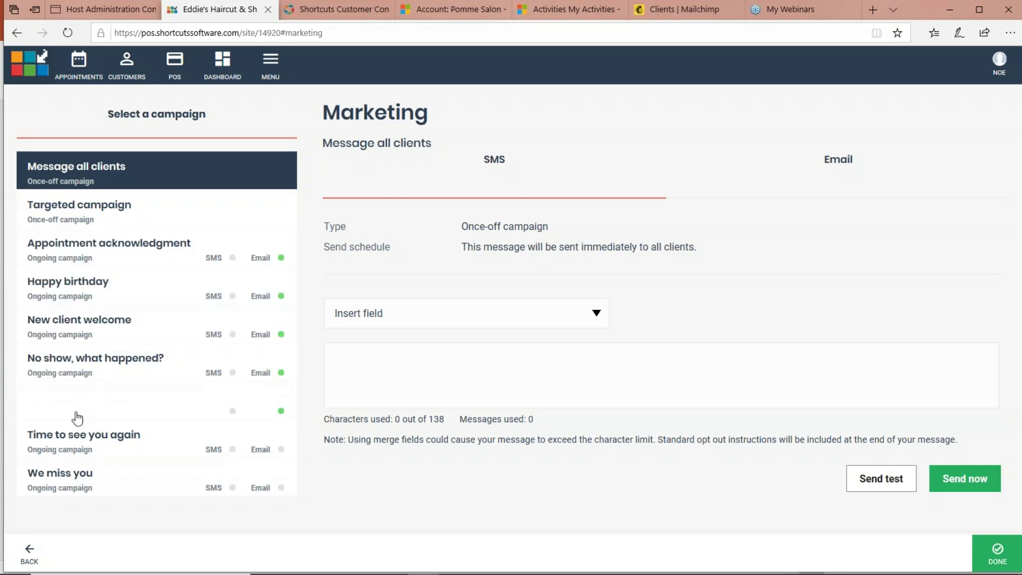
pyautogui.click(87, 259)
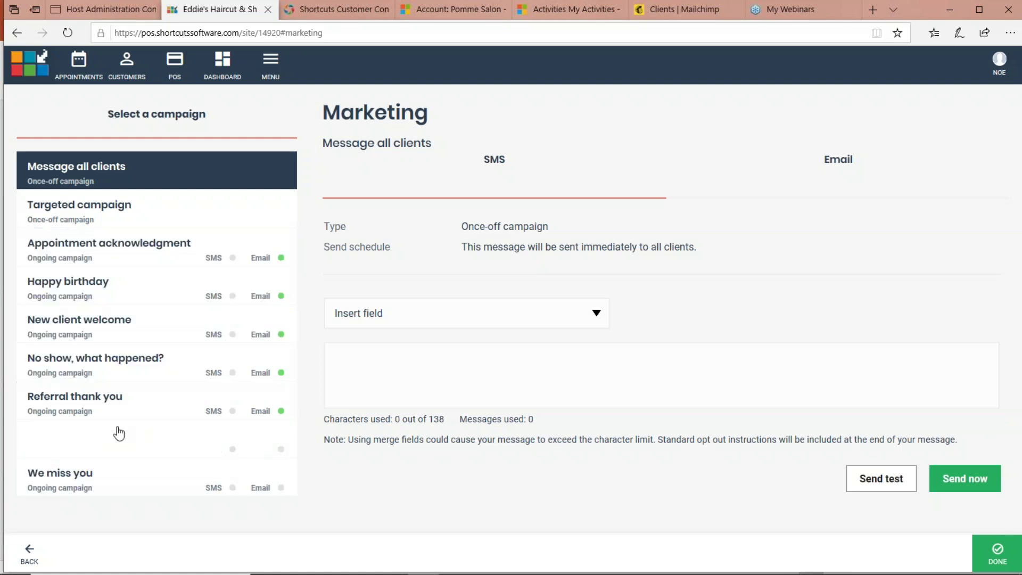
# Open the Appointment acknowledgment campaign and compare its SMS and email versions.
pyautogui.click(113, 265)
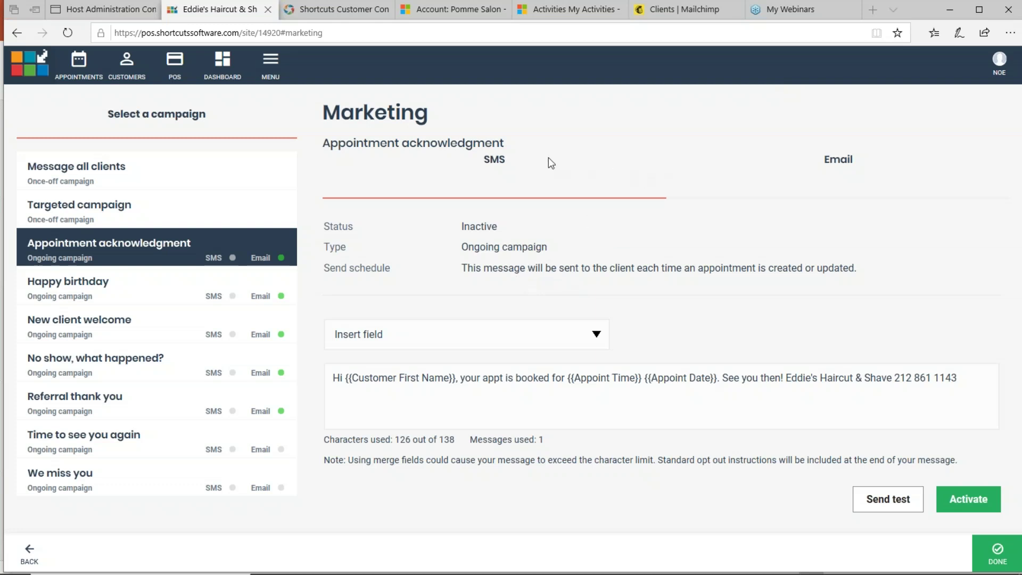
pyautogui.click(749, 169)
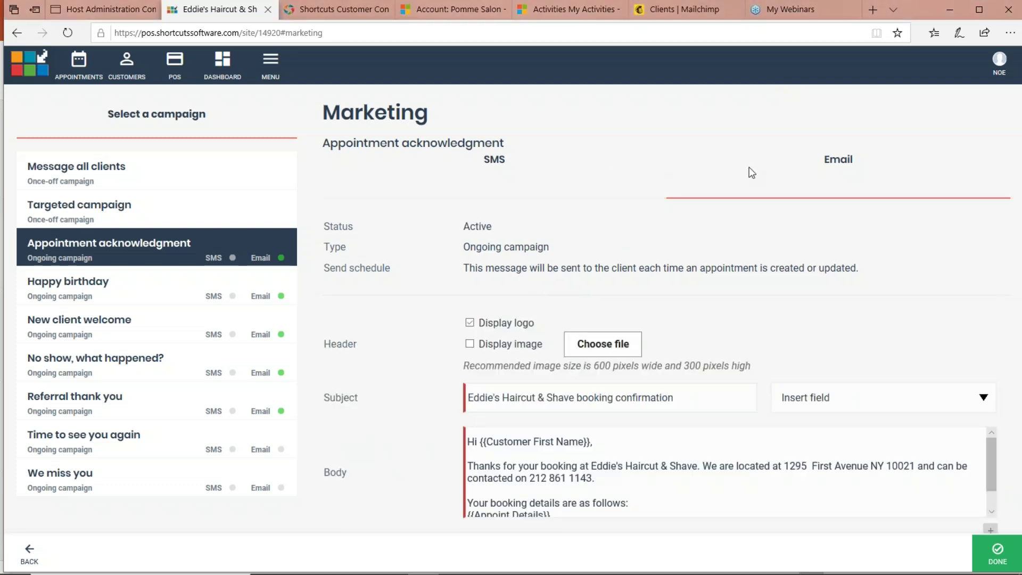
pyautogui.click(566, 176)
pyautogui.click(742, 177)
# Review the Happy birthday, New client welcome, No show, what happened? and Referral thank you campaigns, including the New client welcome email.
pyautogui.click(108, 293)
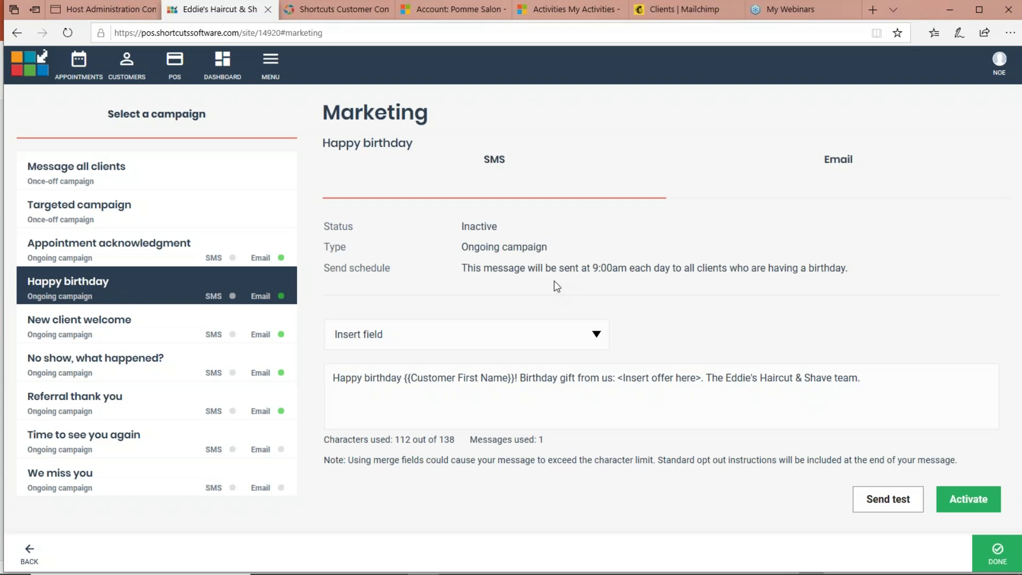
pyautogui.click(197, 330)
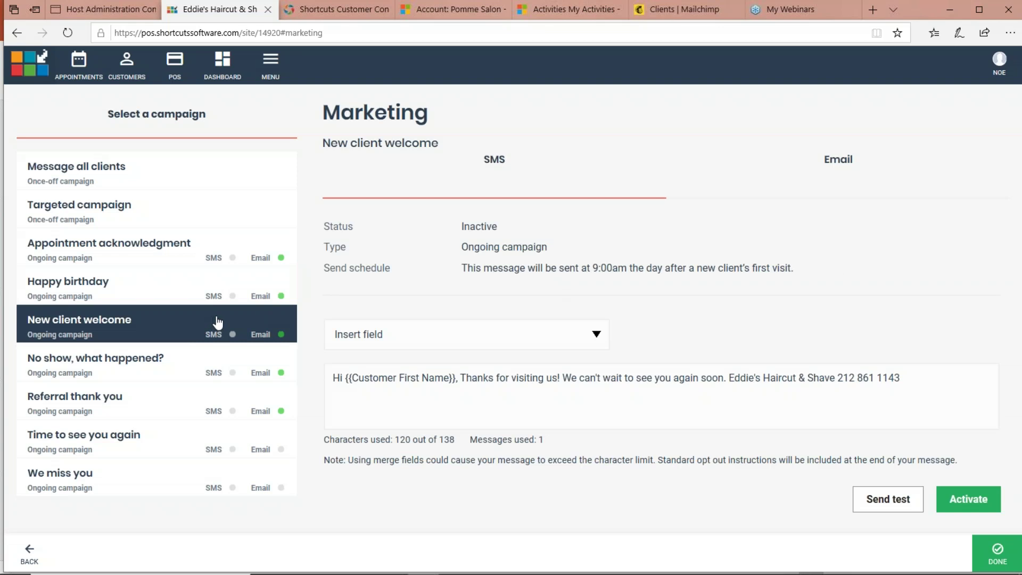
pyautogui.click(714, 189)
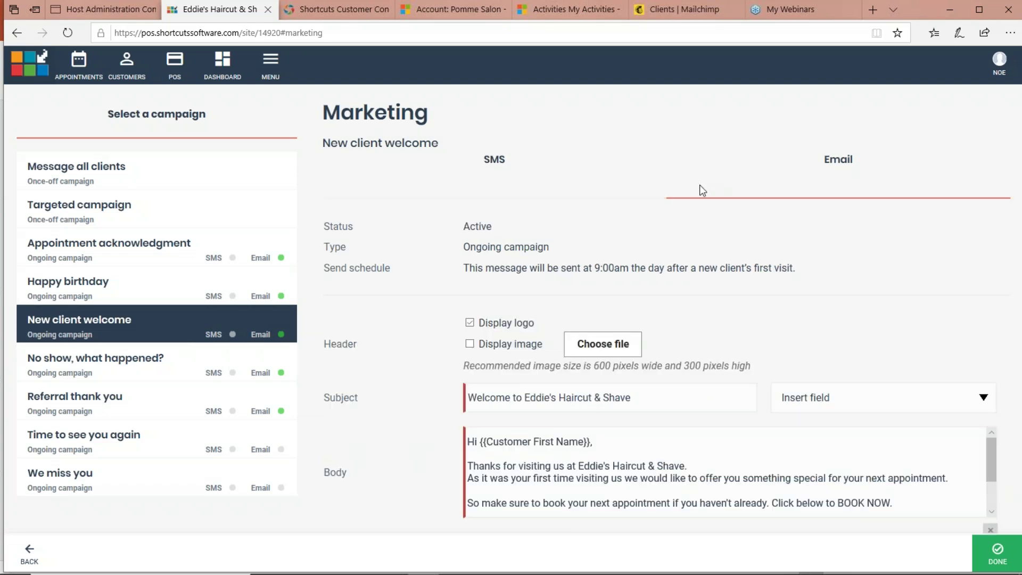
pyautogui.click(60, 368)
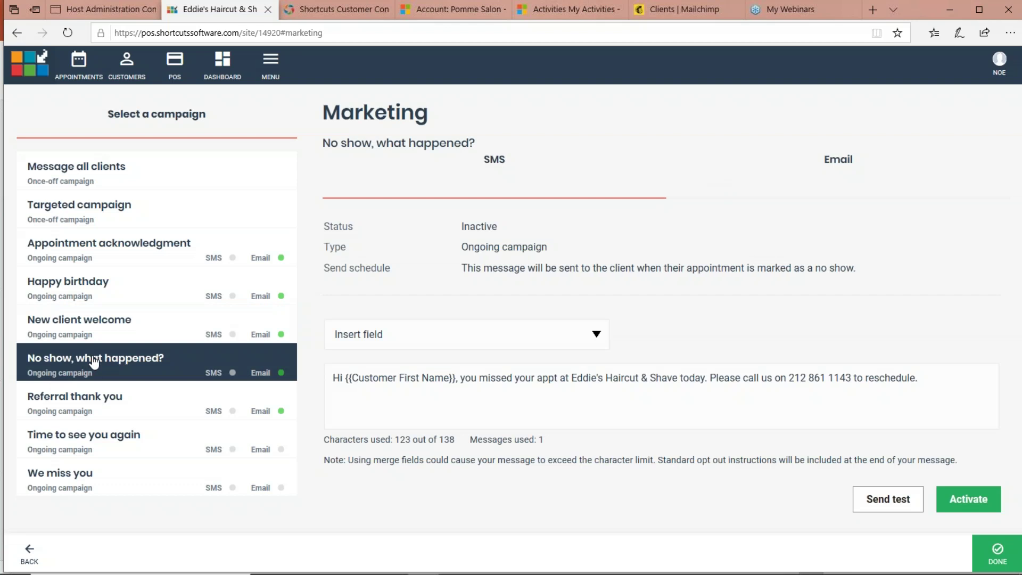
pyautogui.click(93, 394)
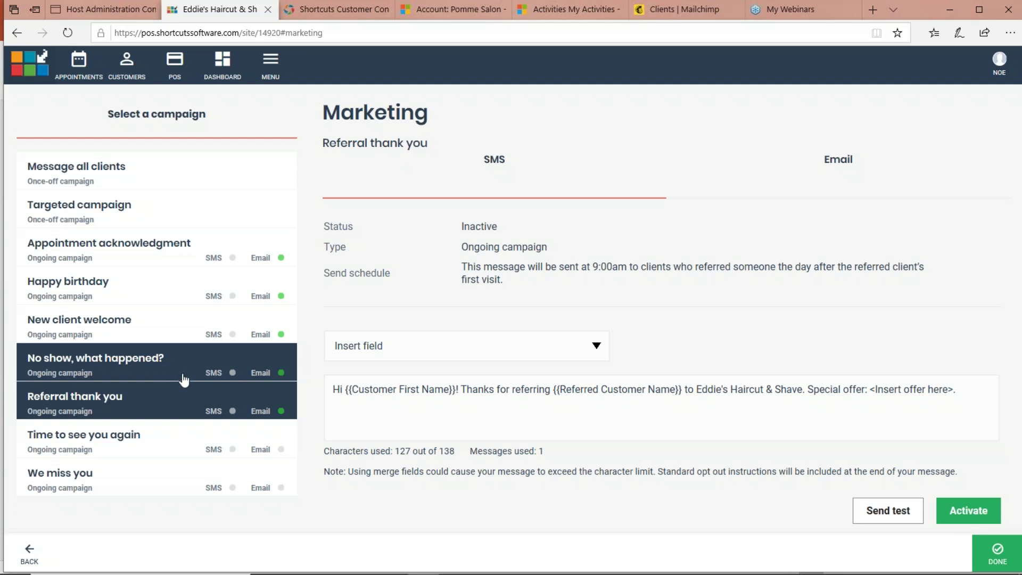
# Review the Time to see you again campaign's SMS and full email template, and the We miss you campaign's SMS.
pyautogui.click(160, 438)
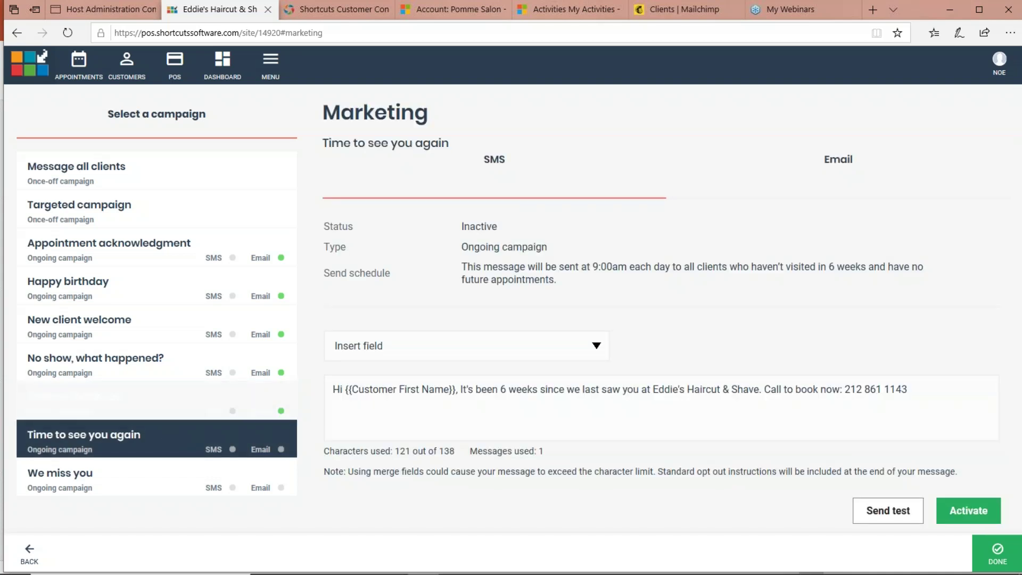
pyautogui.click(723, 187)
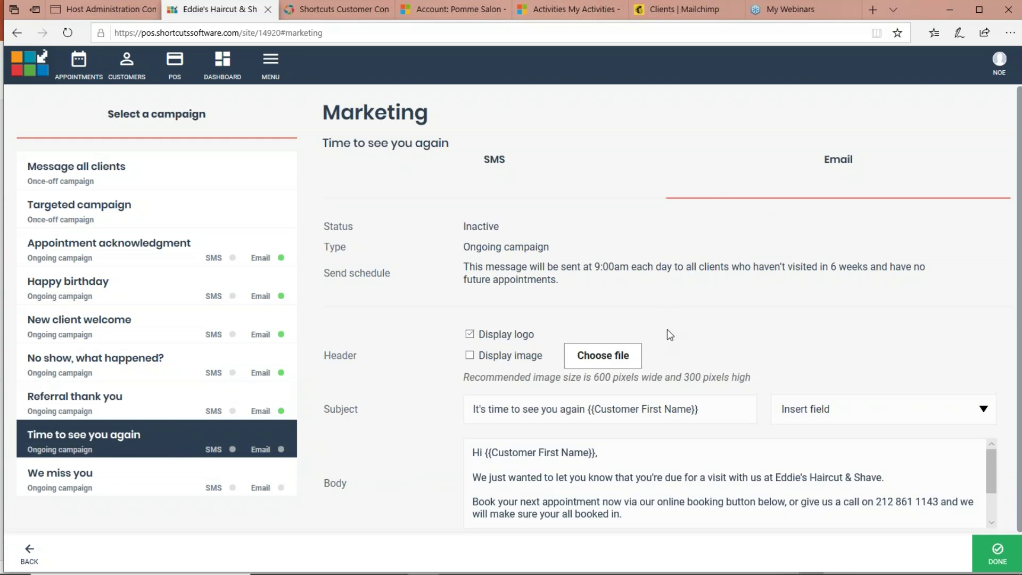
pyautogui.scroll(-3, 674, 331)
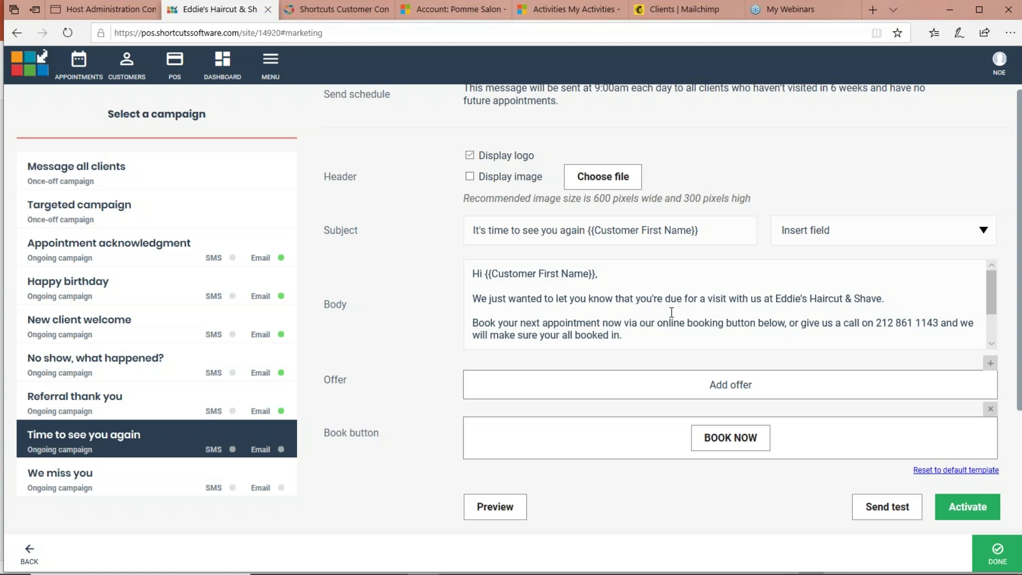
pyautogui.scroll(3, 670, 313)
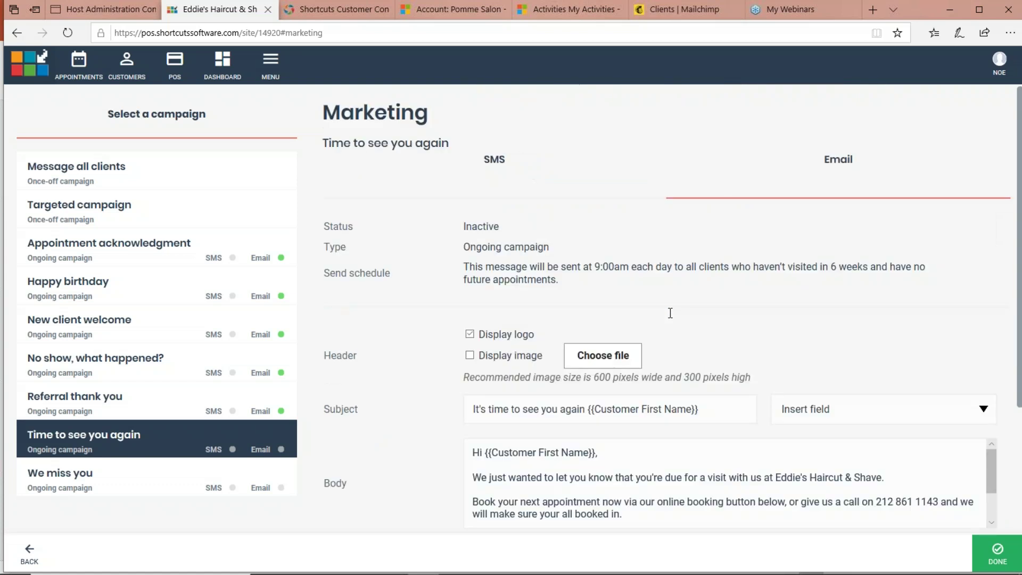
pyautogui.click(175, 481)
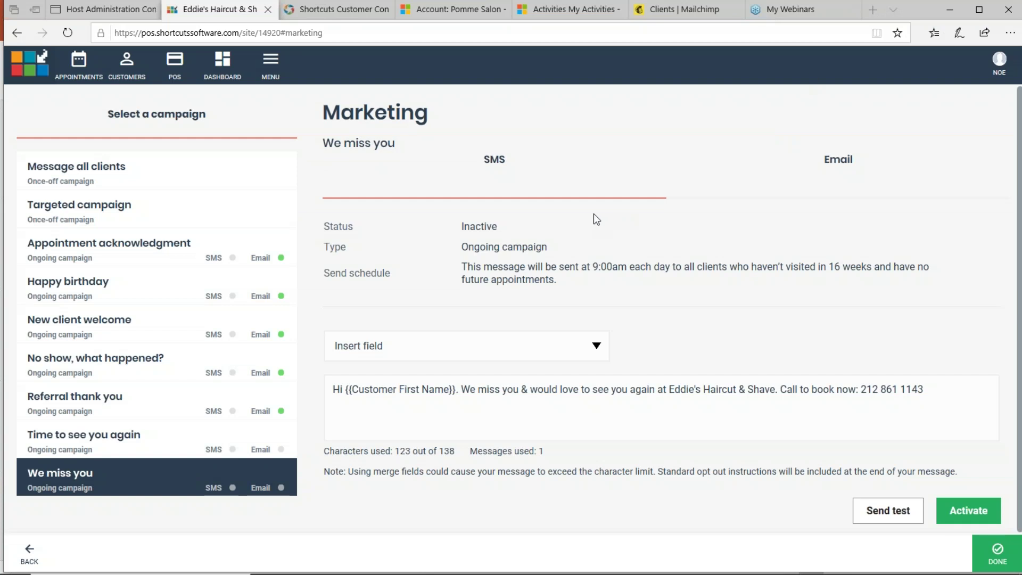
# Review the Message all clients email template through its offer and booking button, and the Targeted campaign's SMS settings.
pyautogui.click(190, 286)
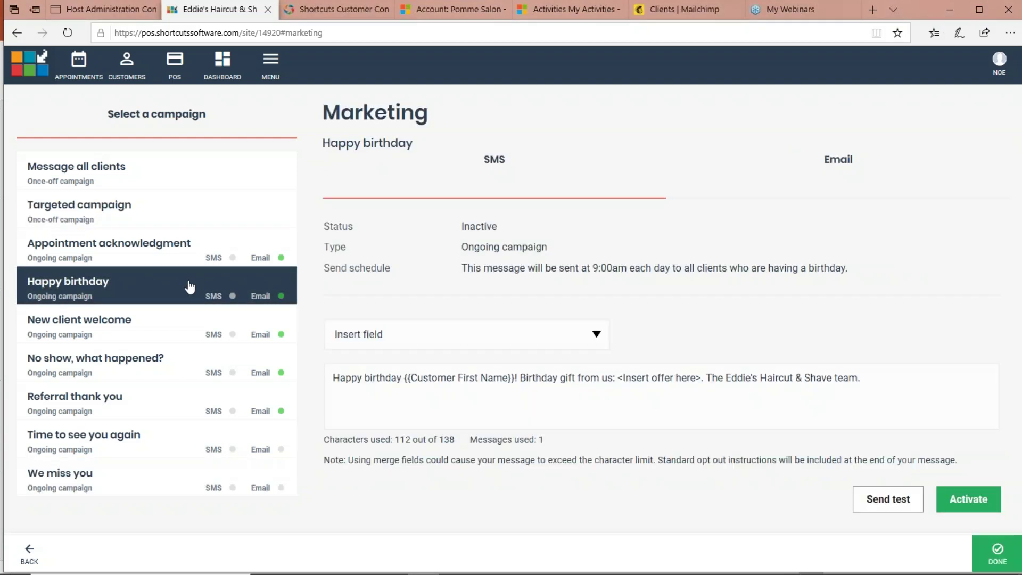
pyautogui.click(147, 183)
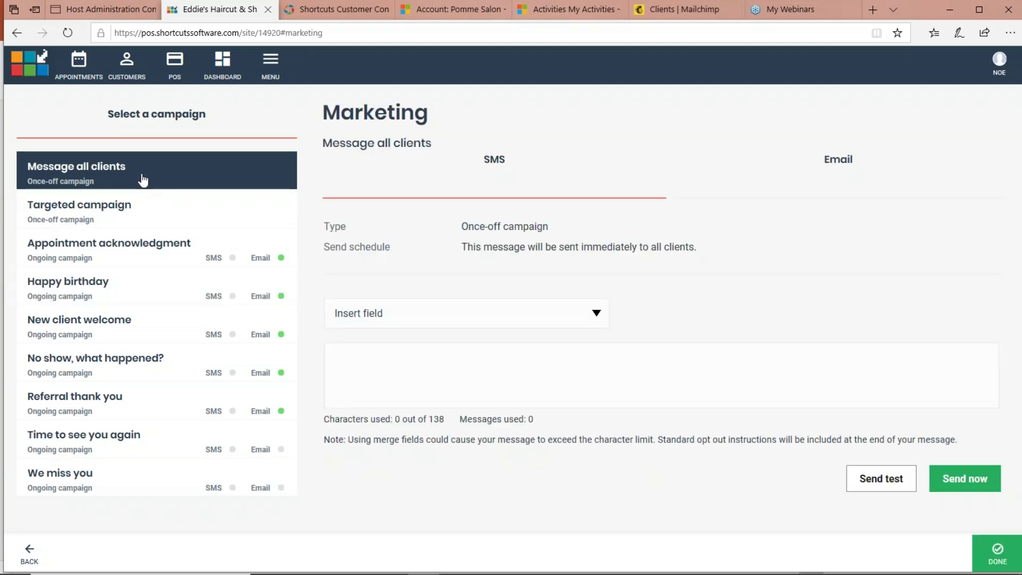
pyautogui.click(714, 178)
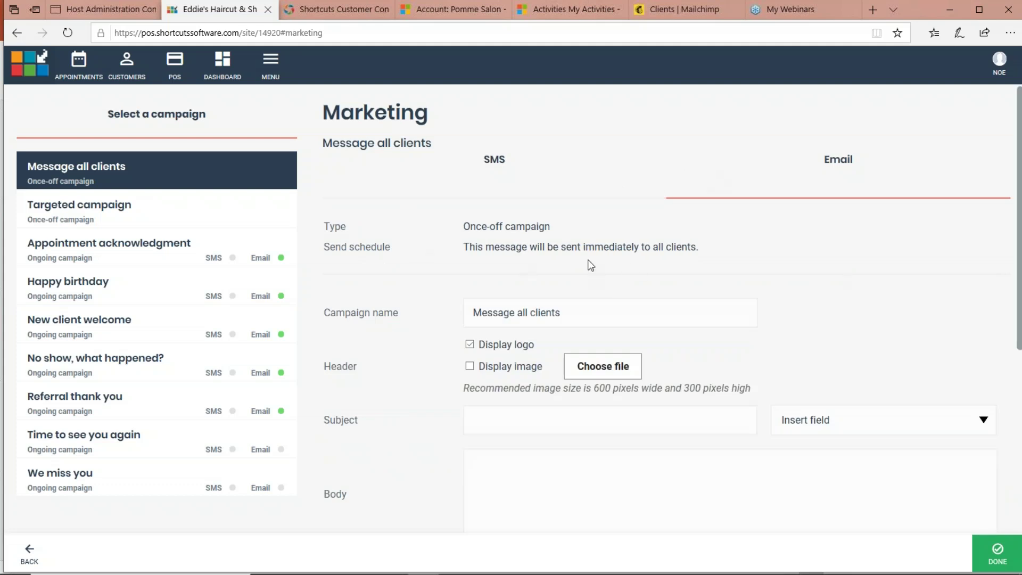
pyautogui.scroll(-3, 591, 265)
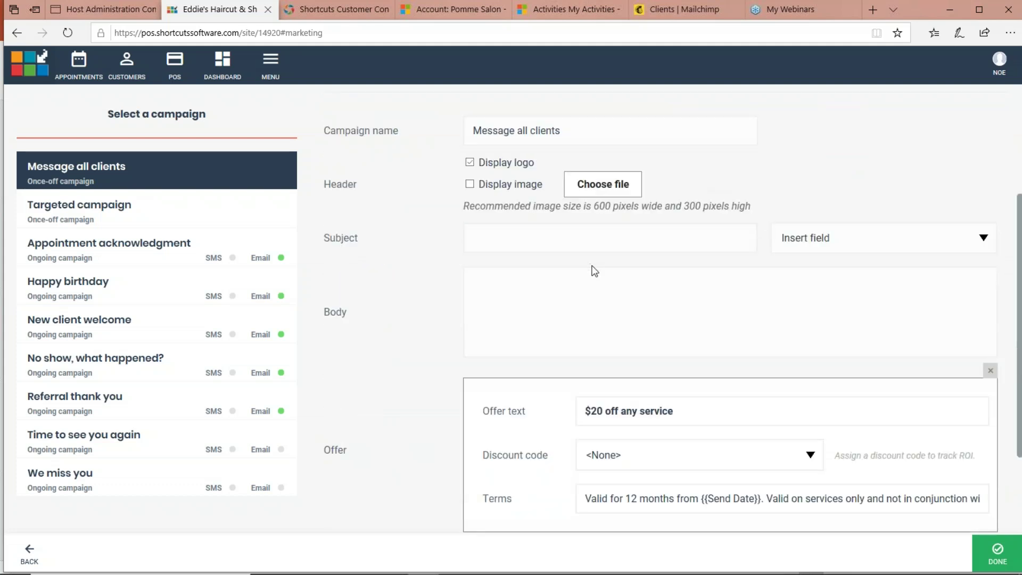
pyautogui.scroll(-1, 595, 269)
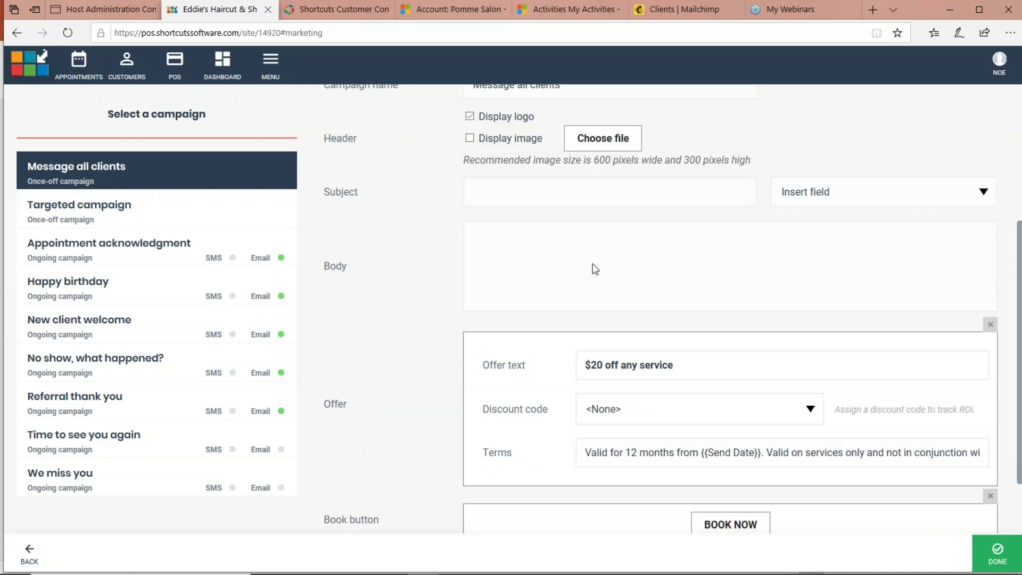
pyautogui.scroll(-2, 593, 264)
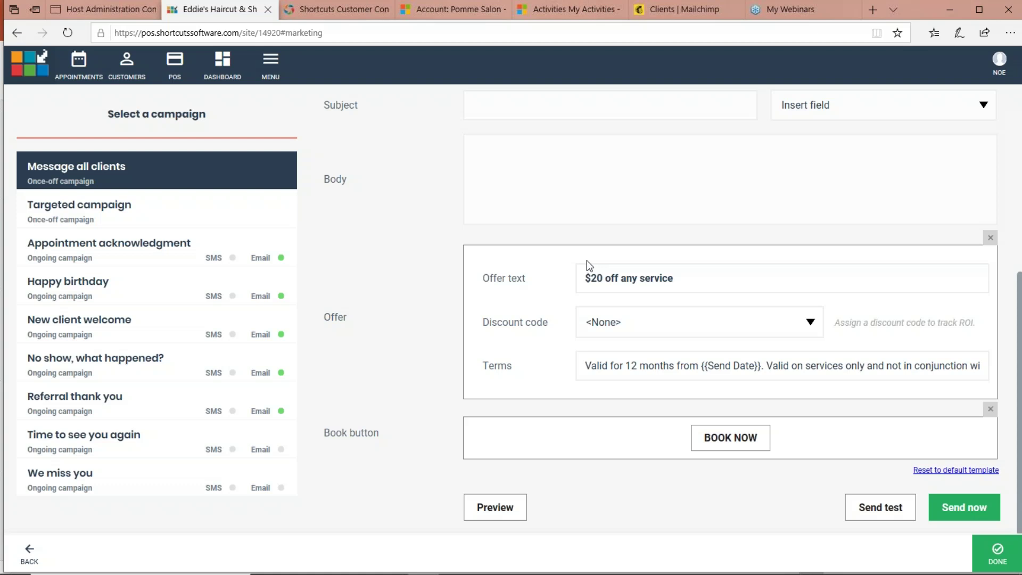
pyautogui.click(89, 214)
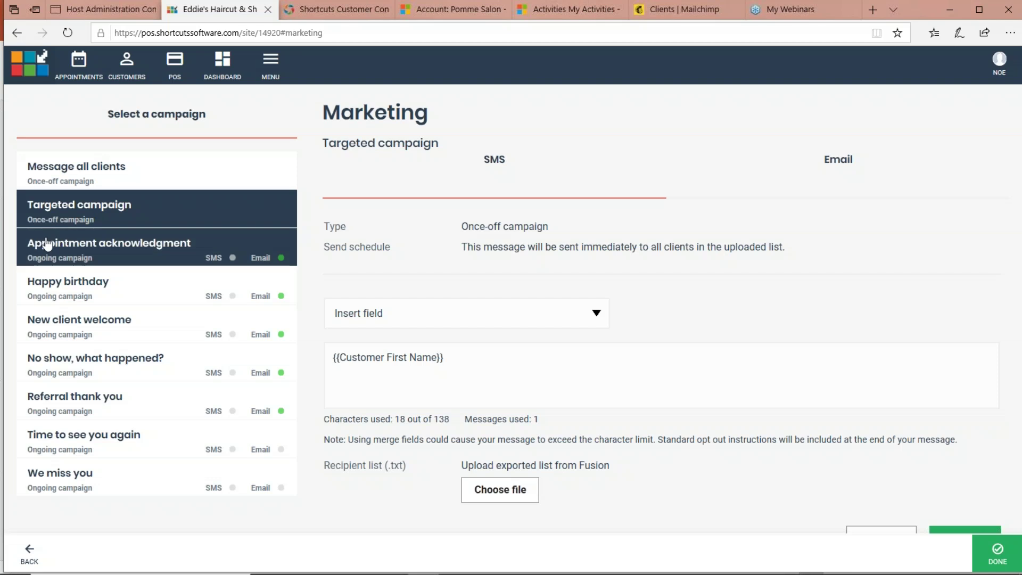
# Examine the Happy birthday campaign's SMS and email versions, highlighting the email's send schedule.
pyautogui.click(71, 287)
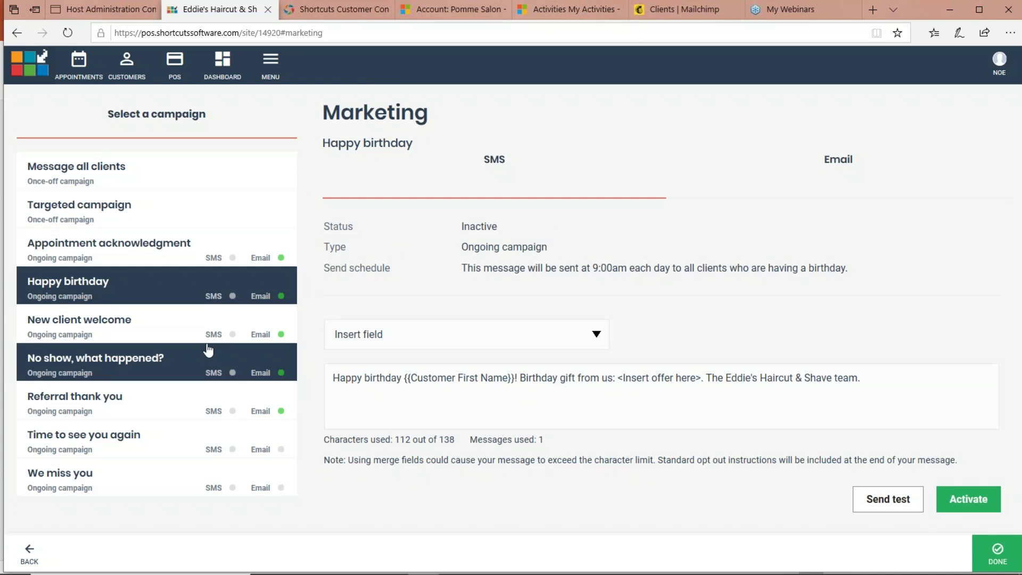
pyautogui.click(709, 179)
pyautogui.click(493, 162)
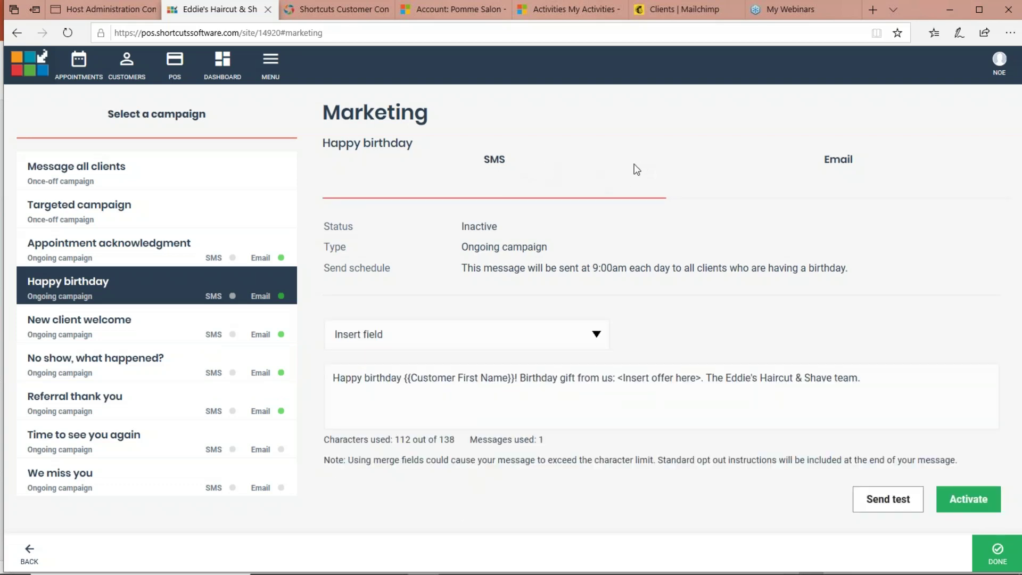
pyautogui.click(706, 179)
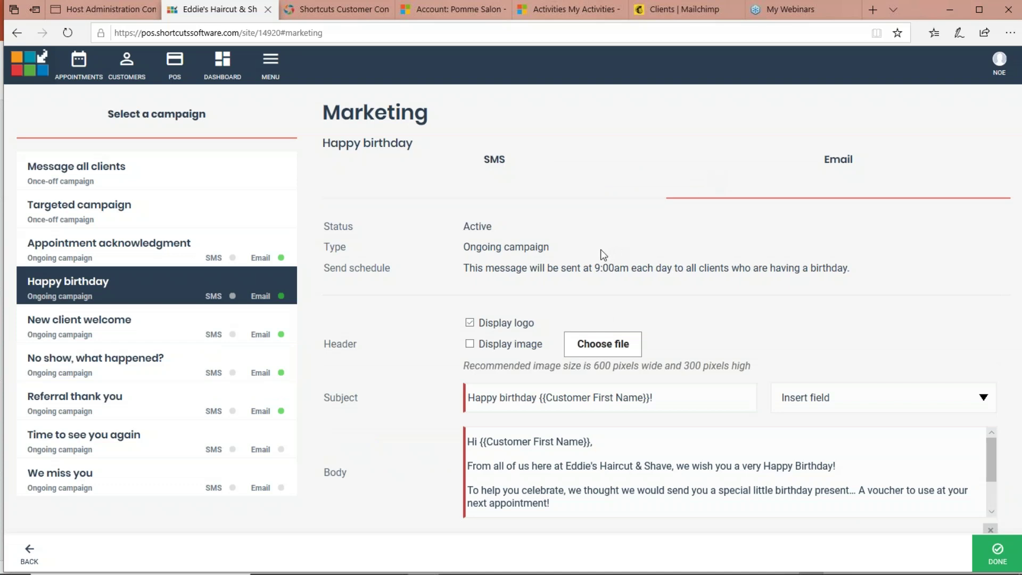
pyautogui.scroll(-1, 535, 256)
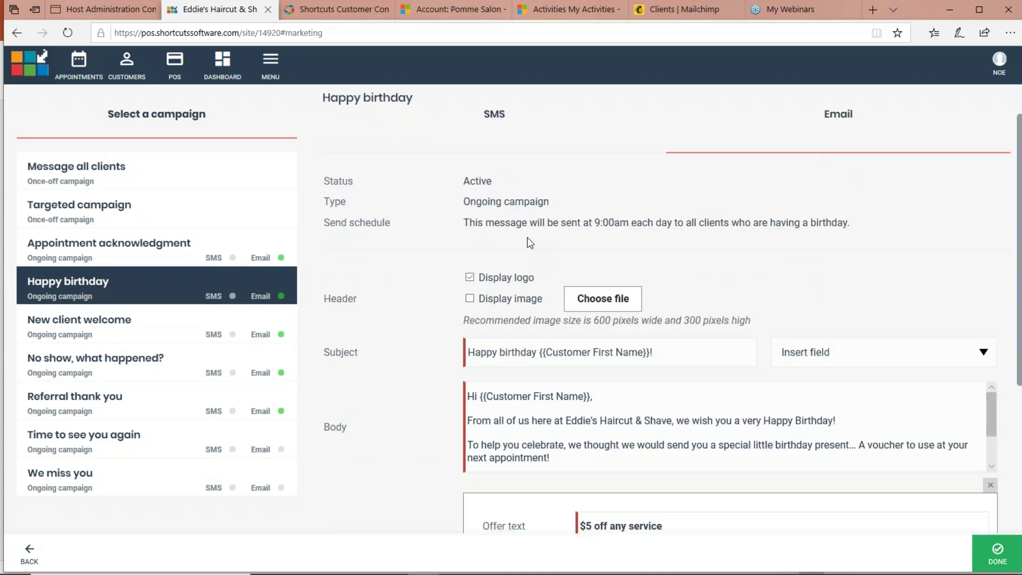
pyautogui.moveTo(464, 224); pyautogui.dragTo(537, 227)
pyautogui.moveTo(668, 224); pyautogui.dragTo(735, 225)
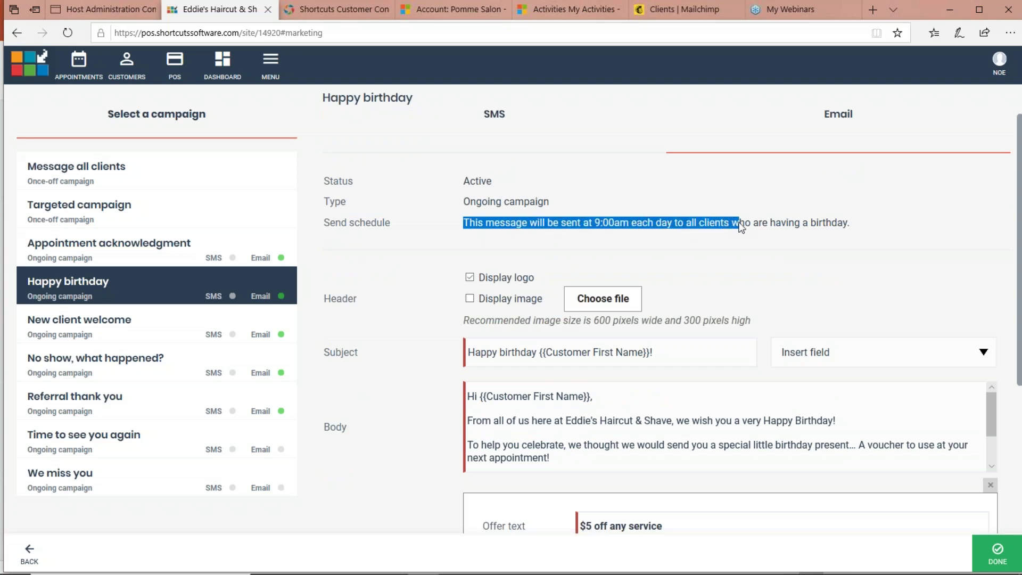
pyautogui.scroll(-1, 704, 219)
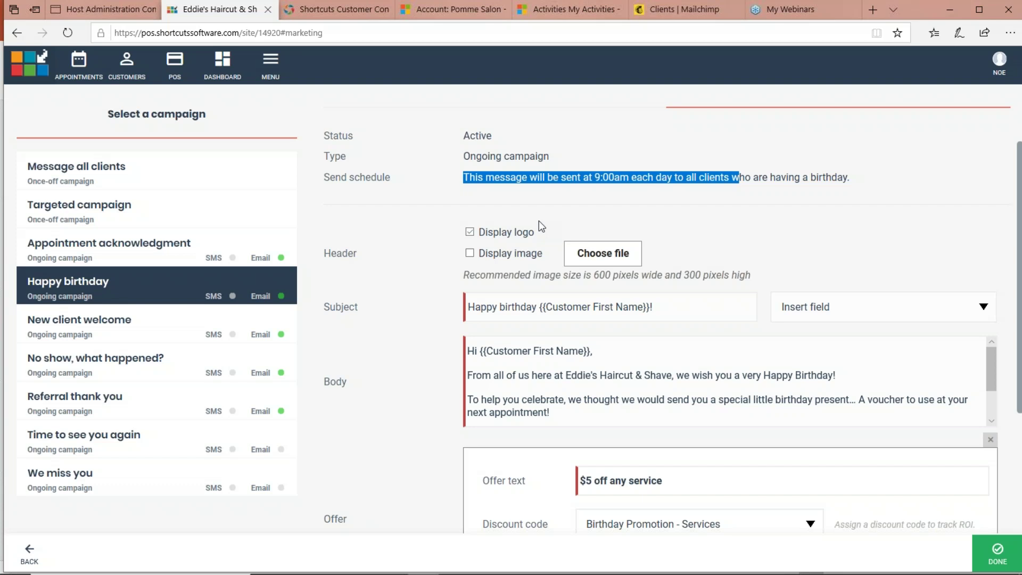
# View the salon's logo in the Shortcuts console site settings and return to the Happy birthday email campaign.
pyautogui.click(335, 9)
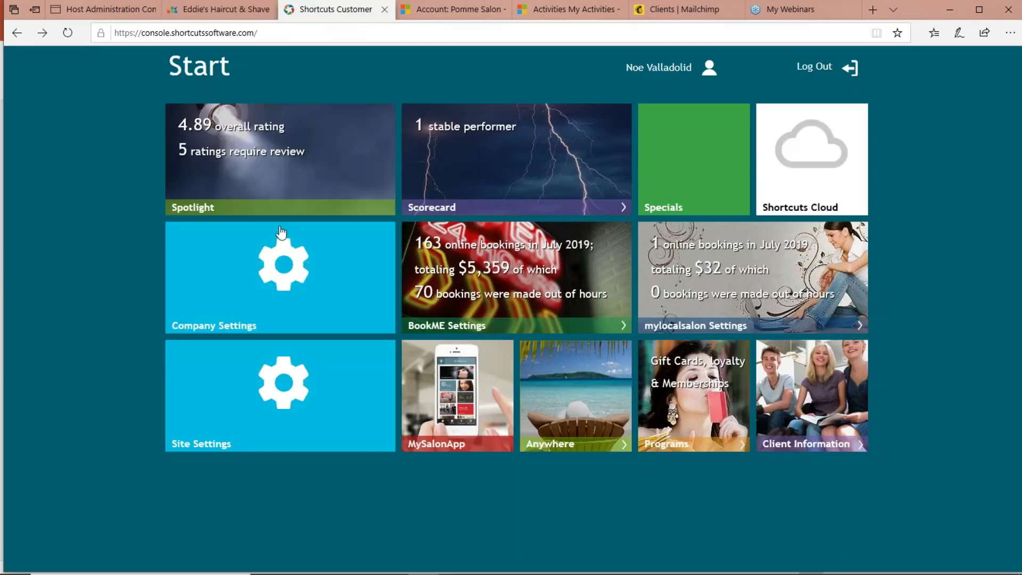
pyautogui.click(262, 380)
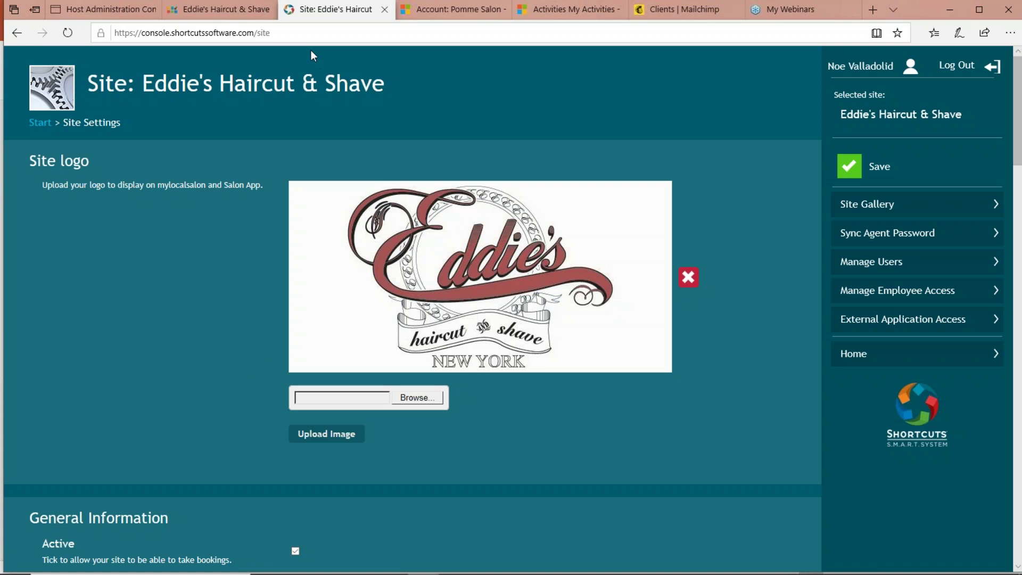
pyautogui.moveTo(340, 13); pyautogui.dragTo(262, 7)
pyautogui.click(341, 8)
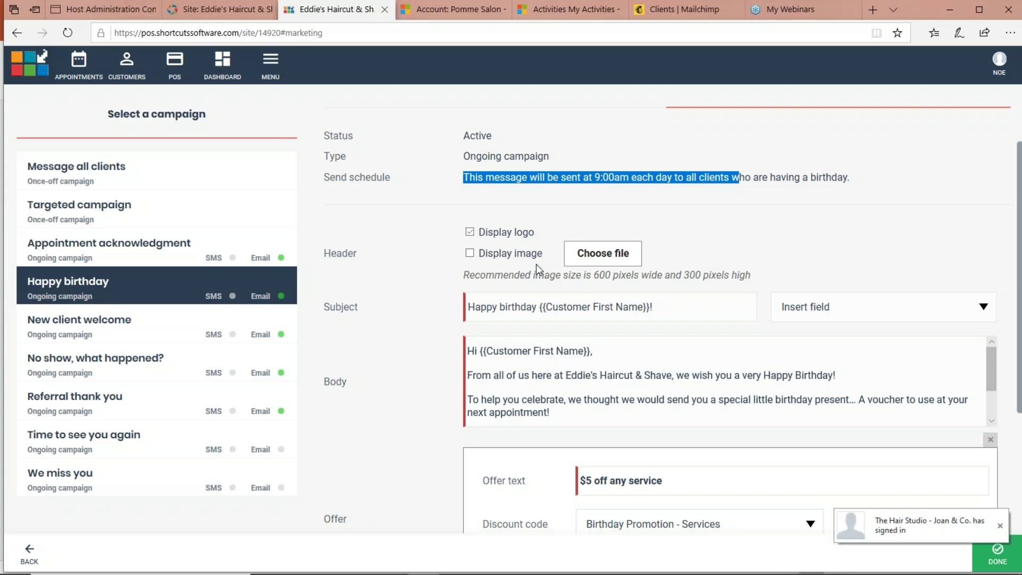
# Examine the Happy birthday email's recommended header image size and its subject line, highlighting the {{Customer First Name}} merge field.
pyautogui.moveTo(508, 274); pyautogui.dragTo(724, 280)
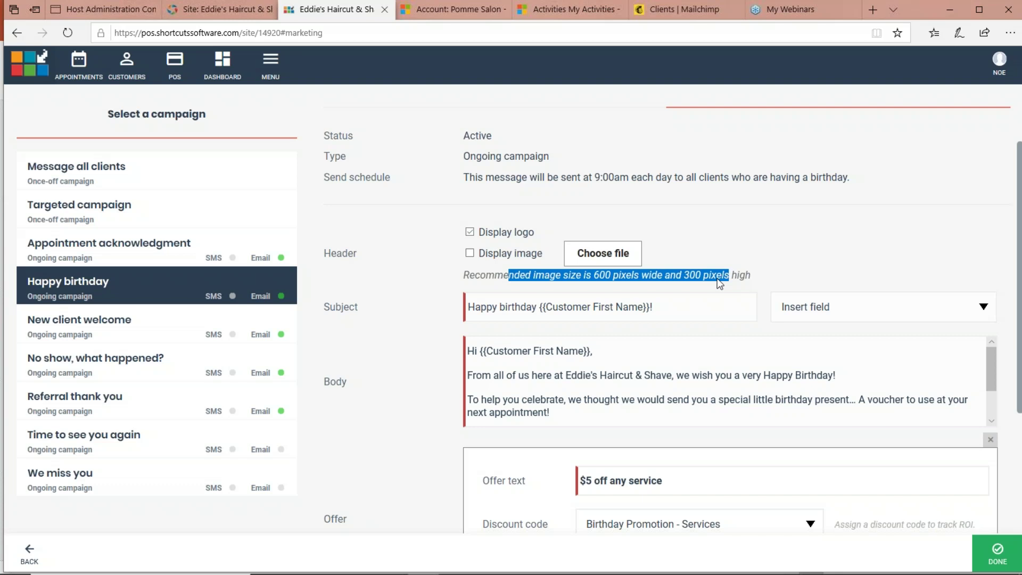
pyautogui.click(680, 276)
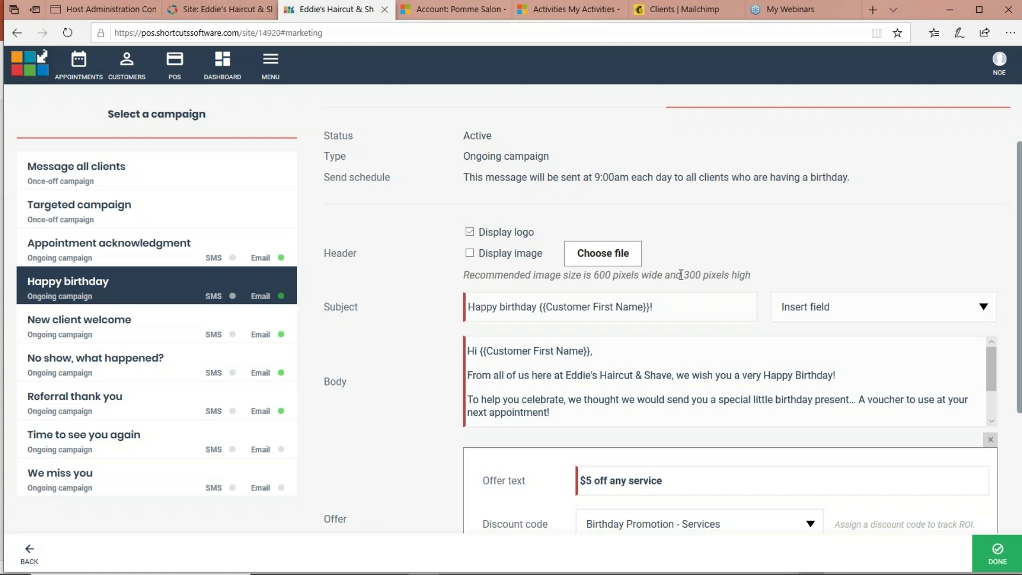
pyautogui.scroll(-2, 668, 277)
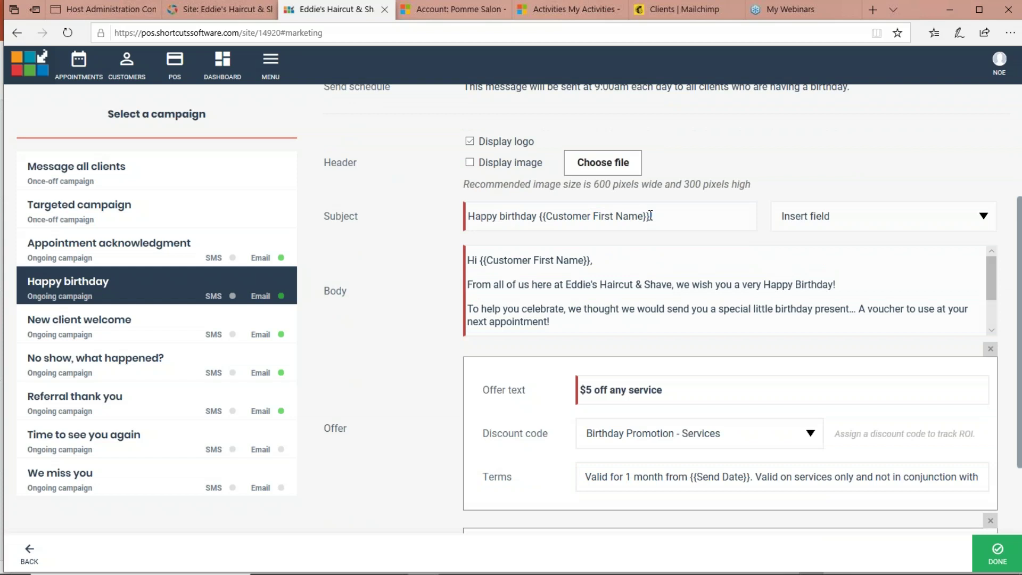
pyautogui.moveTo(658, 213); pyautogui.dragTo(457, 224)
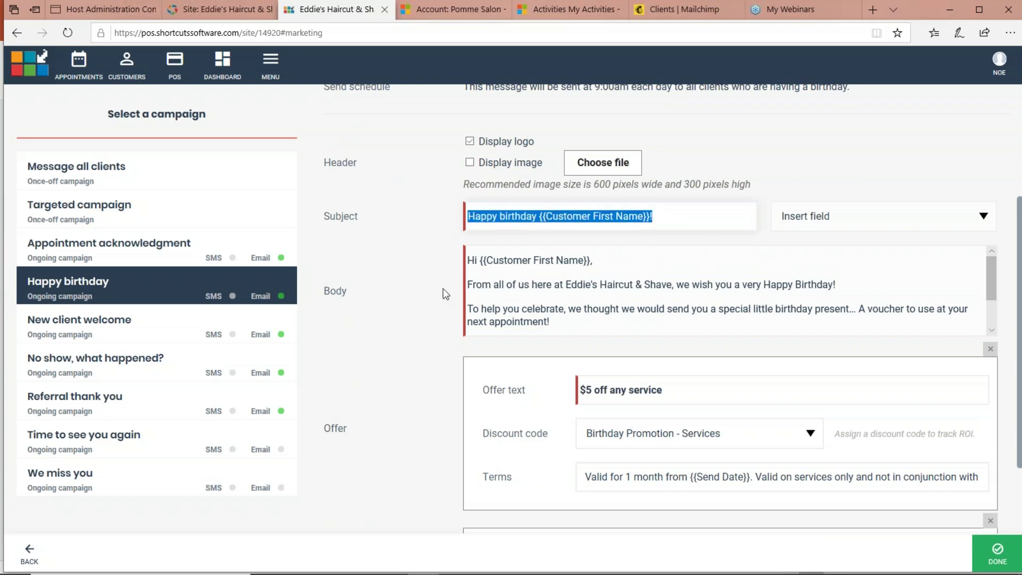
pyautogui.click(608, 218)
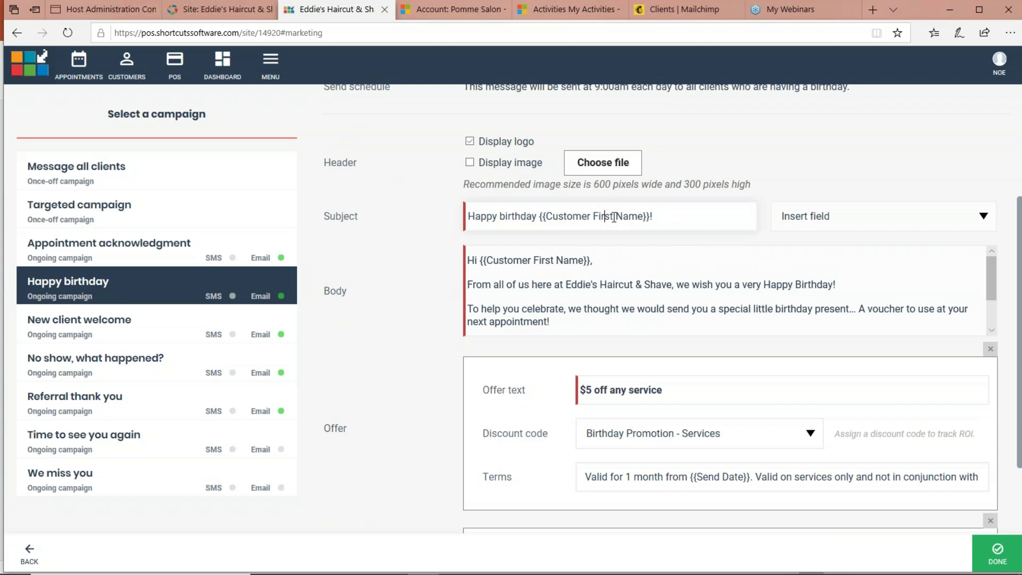
pyautogui.moveTo(649, 217); pyautogui.dragTo(539, 218)
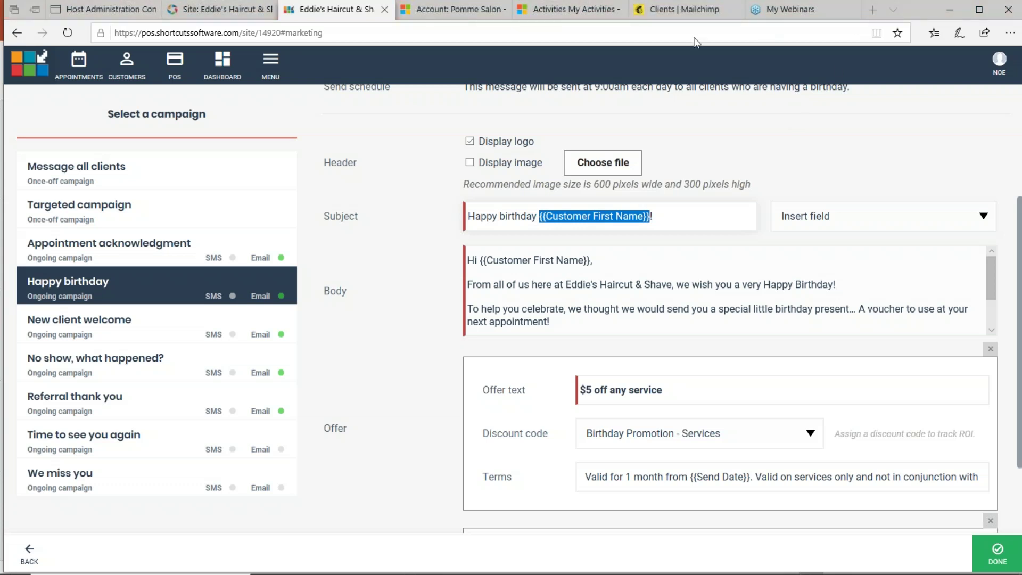
pyautogui.click(667, 217)
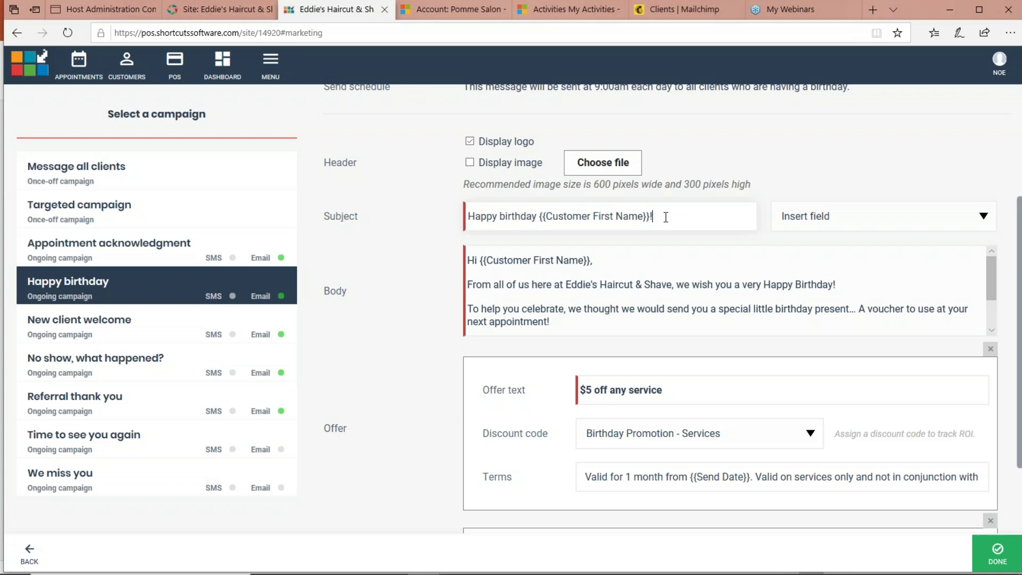
# Highlight the Happy birthday email's subject line and view the list of merge fields that can be inserted.
pyautogui.moveTo(666, 217); pyautogui.dragTo(461, 215)
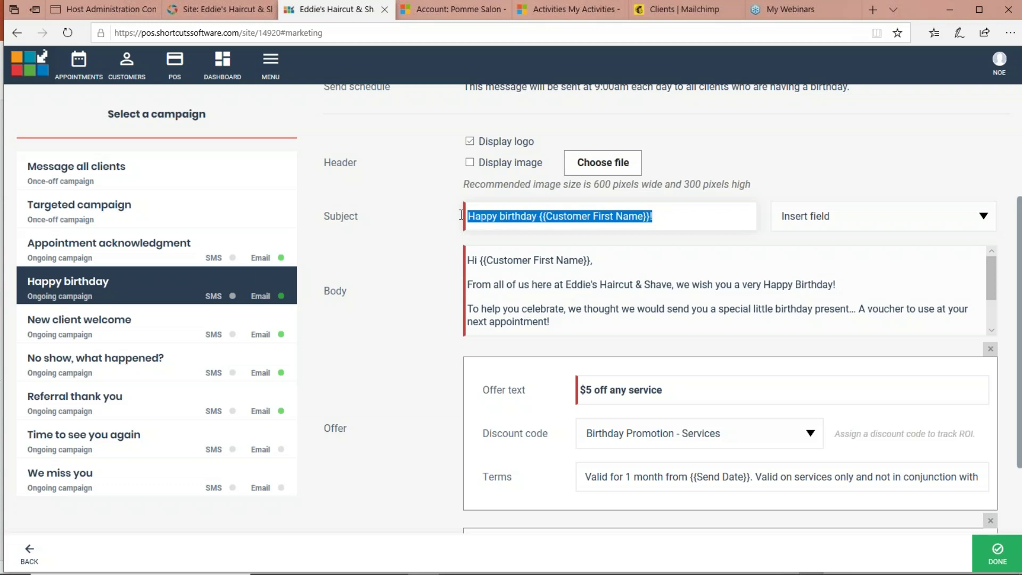
pyautogui.click(986, 219)
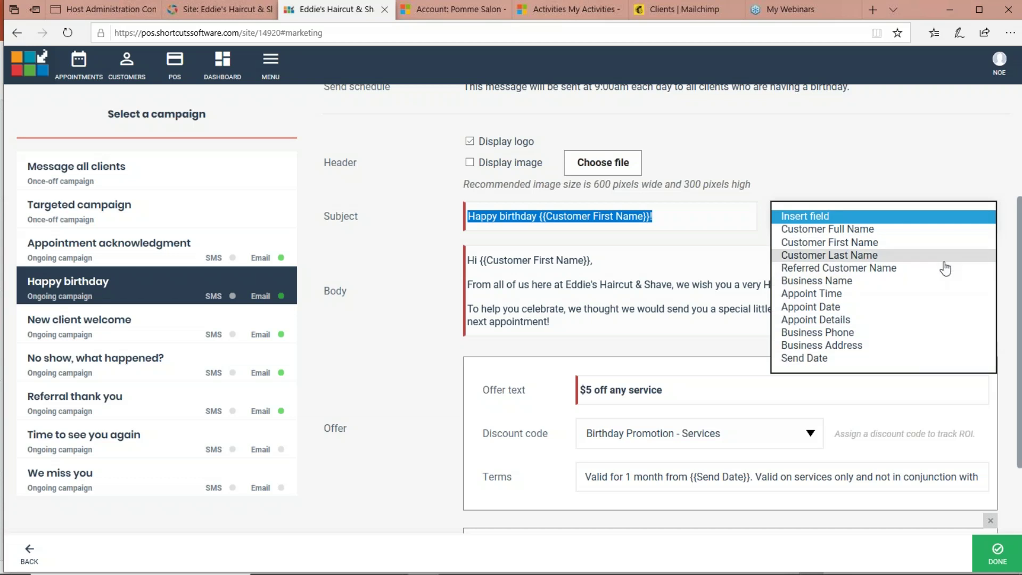
pyautogui.click(651, 277)
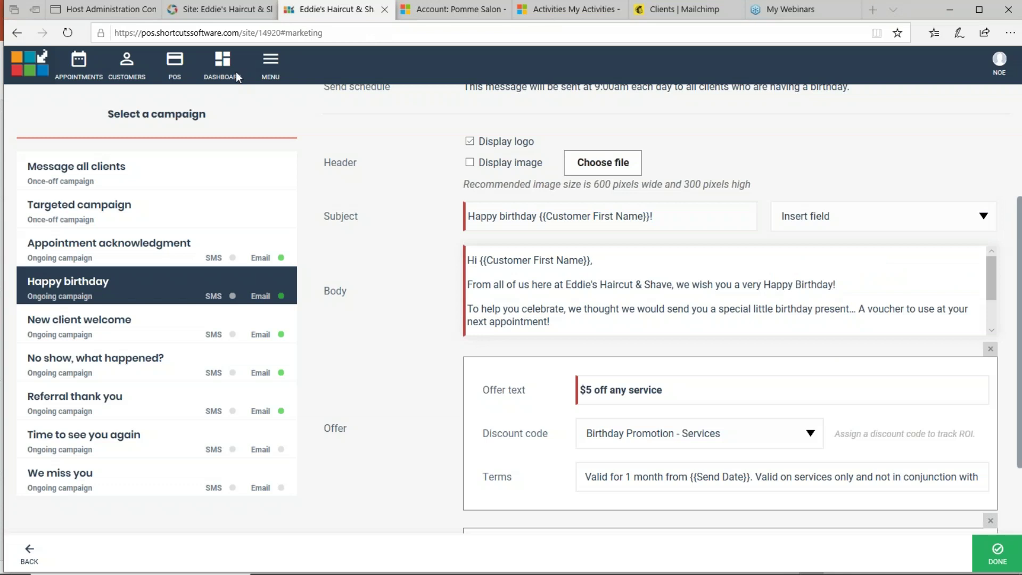
# Examine the Happy birthday email's body text, highlighting the customer greeting and the message through the team sign-off.
pyautogui.moveTo(468, 260); pyautogui.dragTo(578, 263)
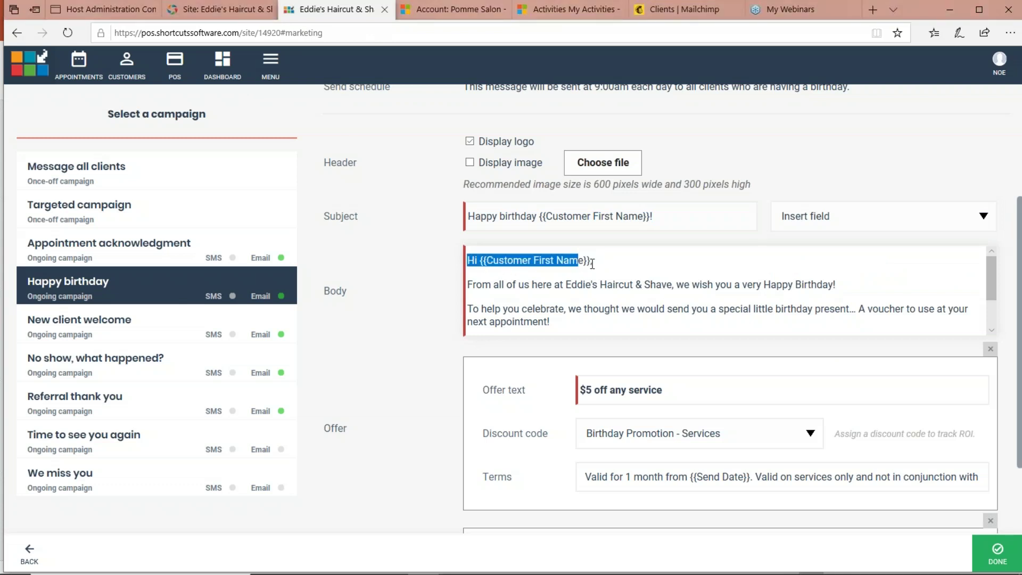
pyautogui.click(606, 266)
pyautogui.scroll(-2, 587, 283)
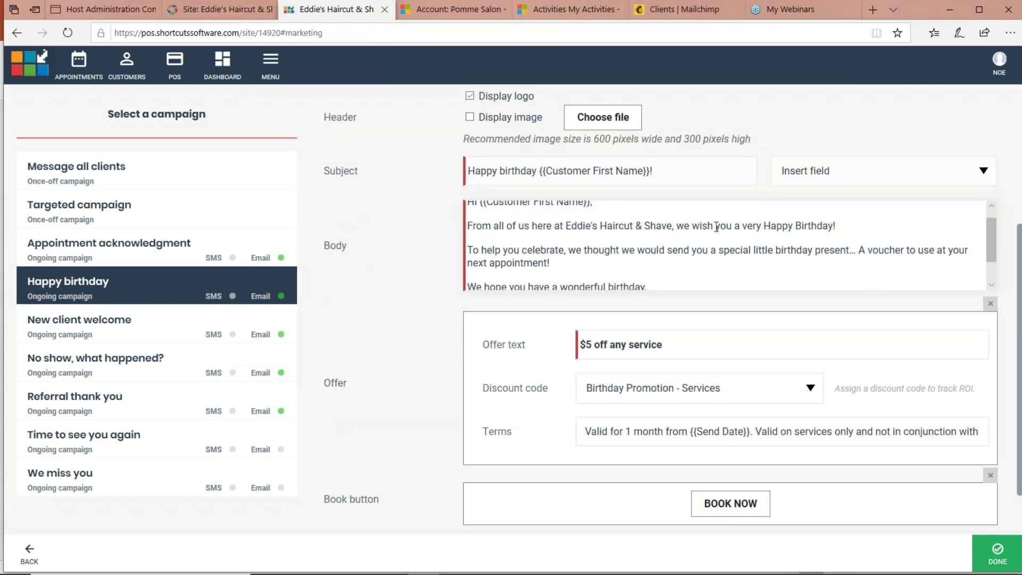
pyautogui.scroll(-2, 760, 231)
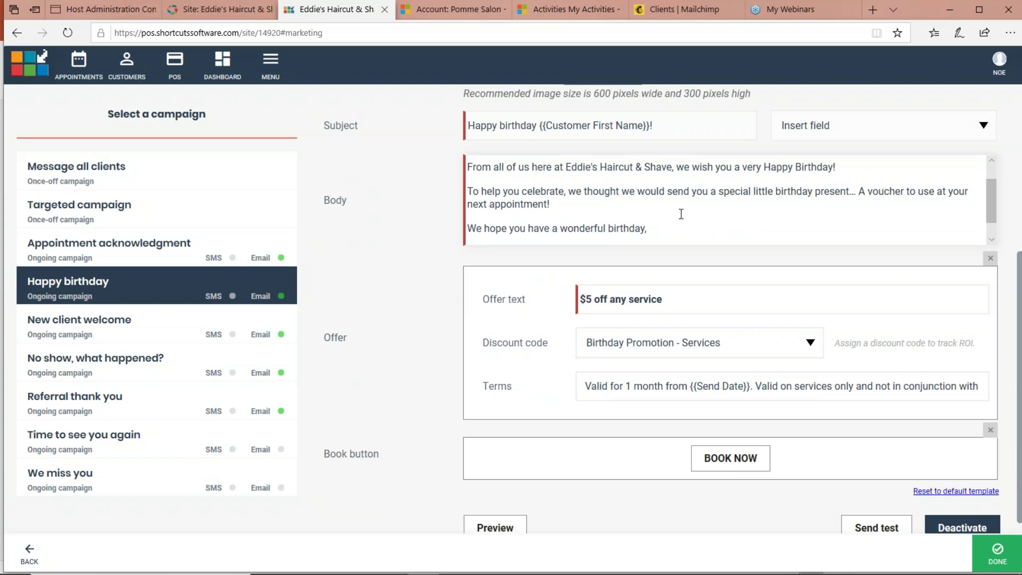
pyautogui.scroll(3, 681, 214)
pyautogui.moveTo(521, 261); pyautogui.dragTo(728, 332)
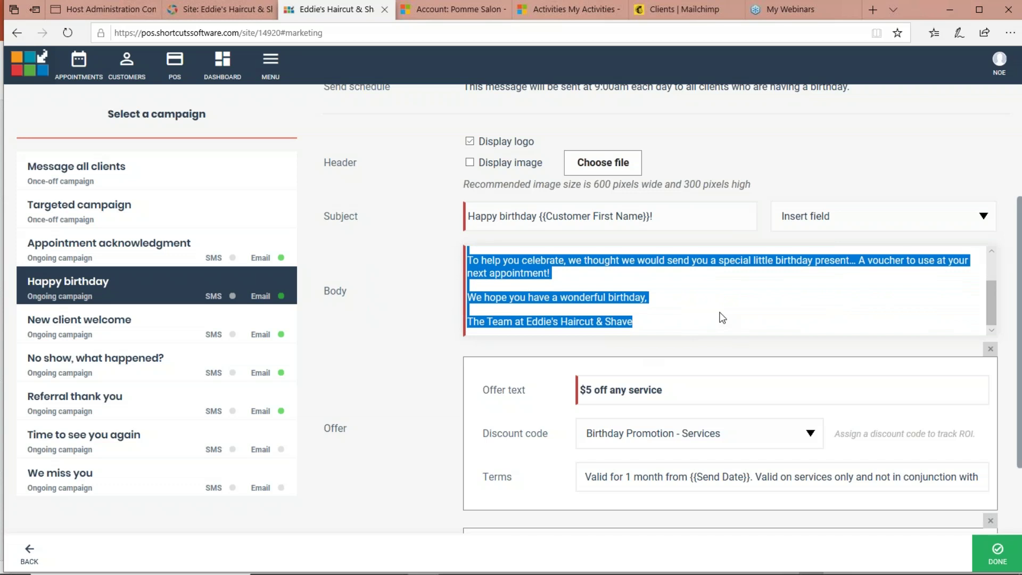
pyautogui.click(699, 304)
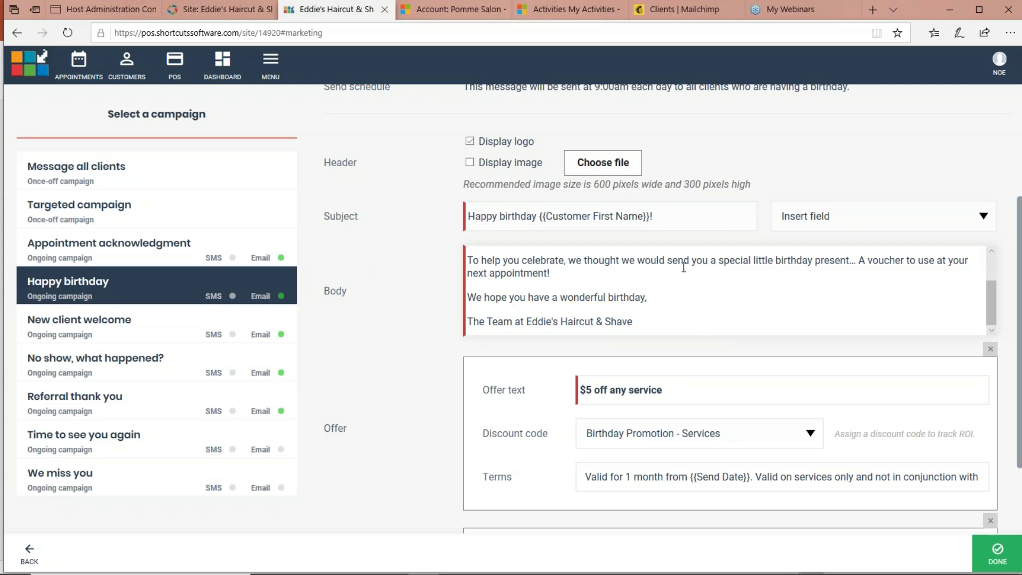
pyautogui.scroll(-1, 683, 266)
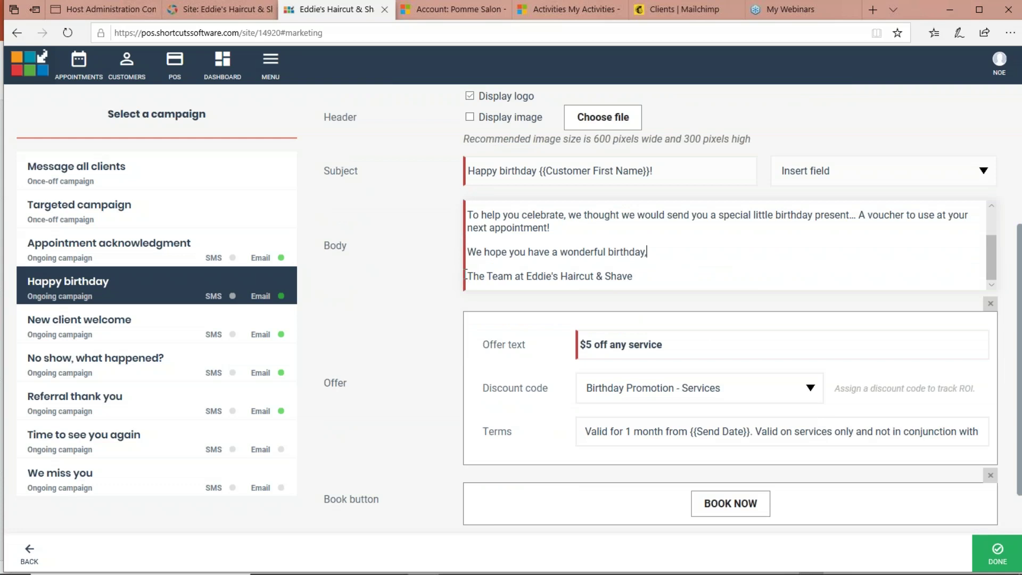
# Highlight the birthday offer text and review the available discount codes, keeping Birthday Promotion - Services selected.
pyautogui.scroll(-2, 452, 273)
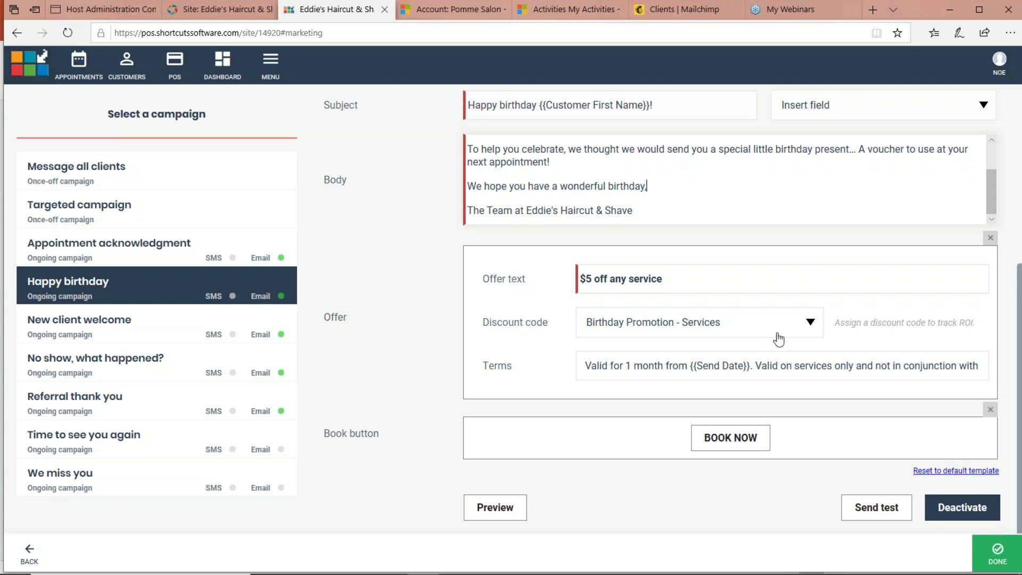
pyautogui.moveTo(693, 279); pyautogui.dragTo(565, 280)
pyautogui.moveTo(676, 279); pyautogui.dragTo(580, 279)
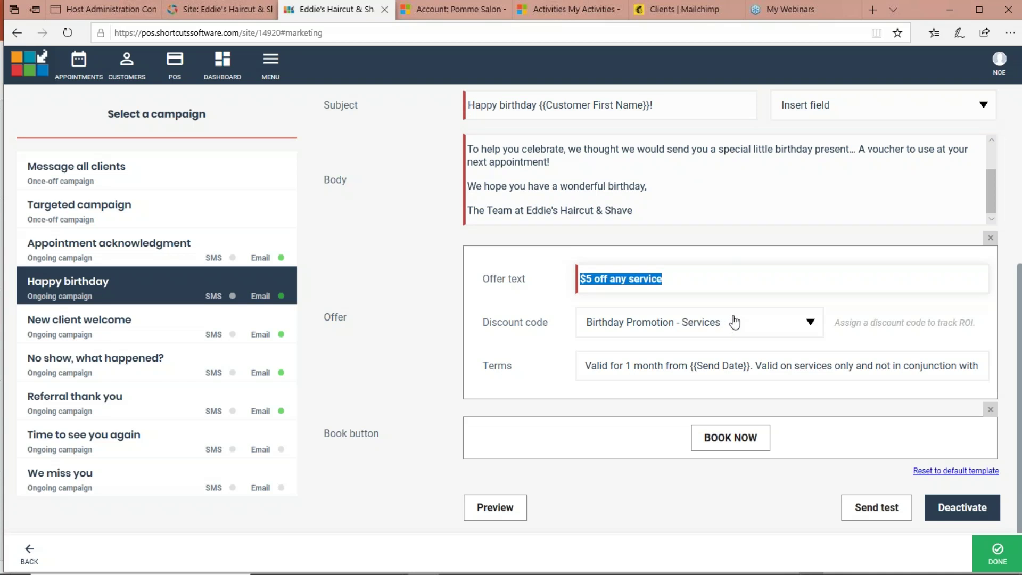
pyautogui.click(812, 327)
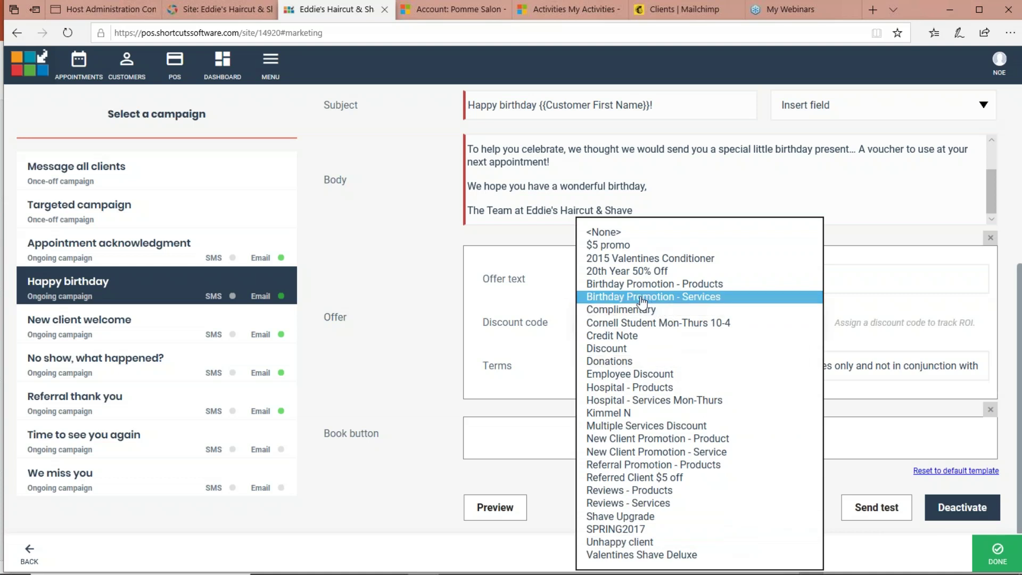
pyautogui.click(626, 302)
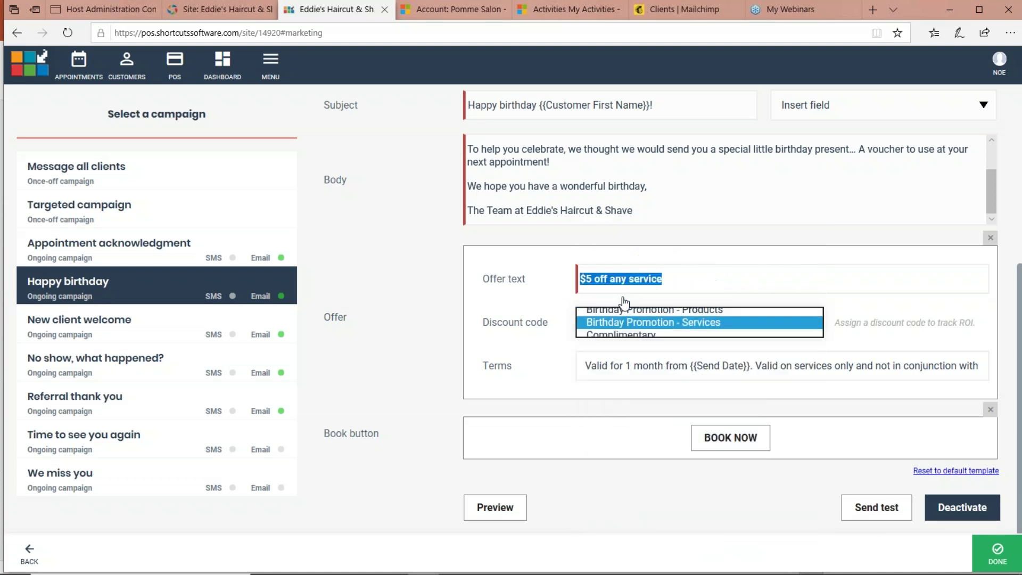
# Examine the birthday offer's terms, highlighting the "Valid for 1 month from" and "services only" wording.
pyautogui.moveTo(613, 366); pyautogui.dragTo(992, 373)
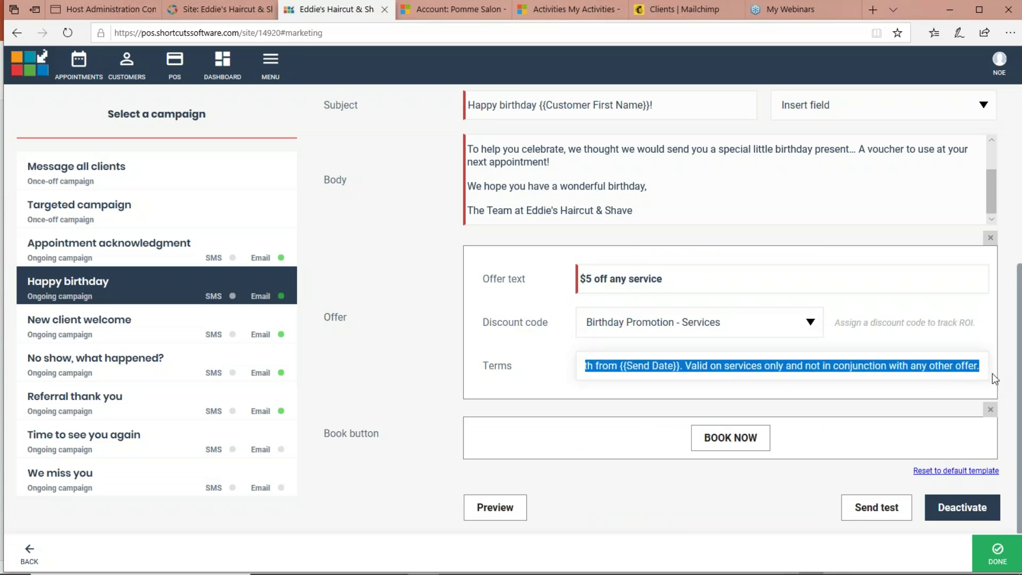
pyautogui.click(647, 368)
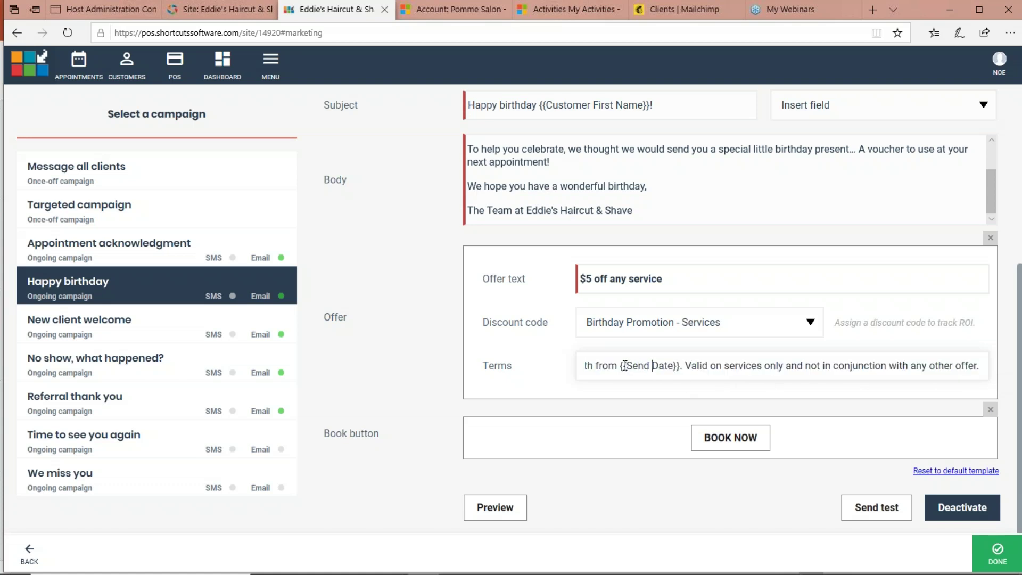
pyautogui.moveTo(624, 365); pyautogui.dragTo(556, 368)
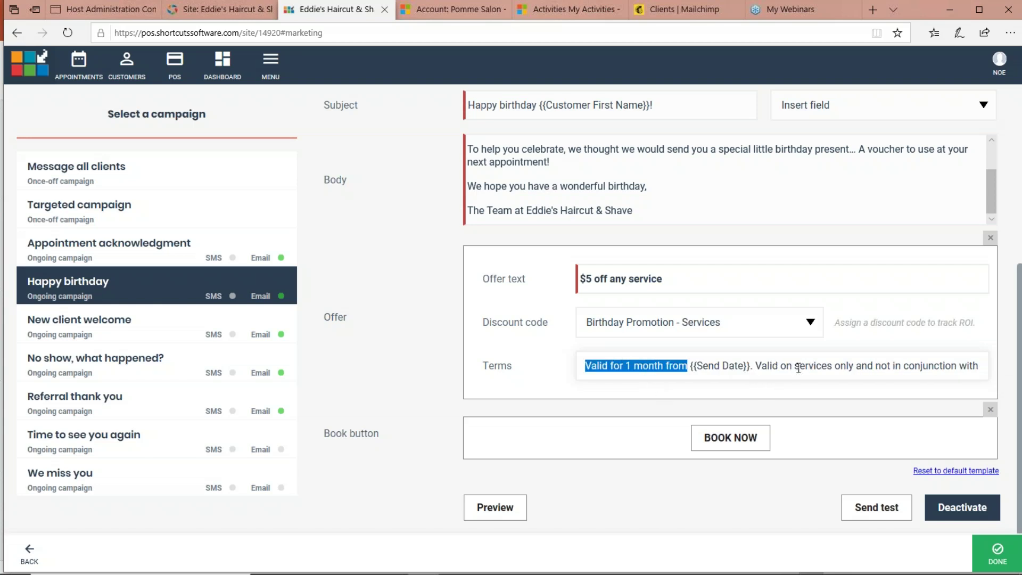
pyautogui.moveTo(796, 367); pyautogui.dragTo(835, 370)
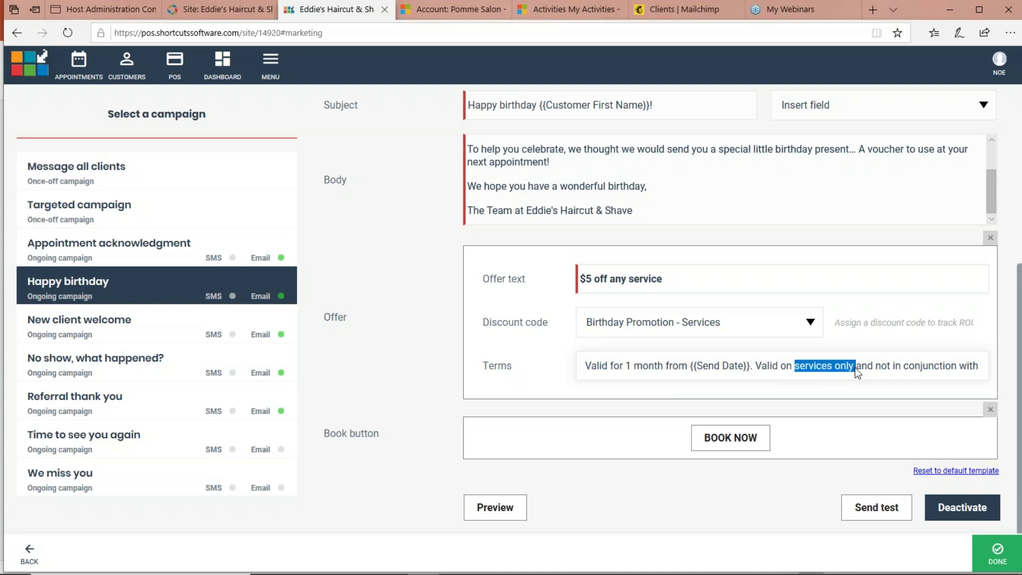
pyautogui.moveTo(844, 371); pyautogui.dragTo(823, 371)
pyautogui.click(805, 370)
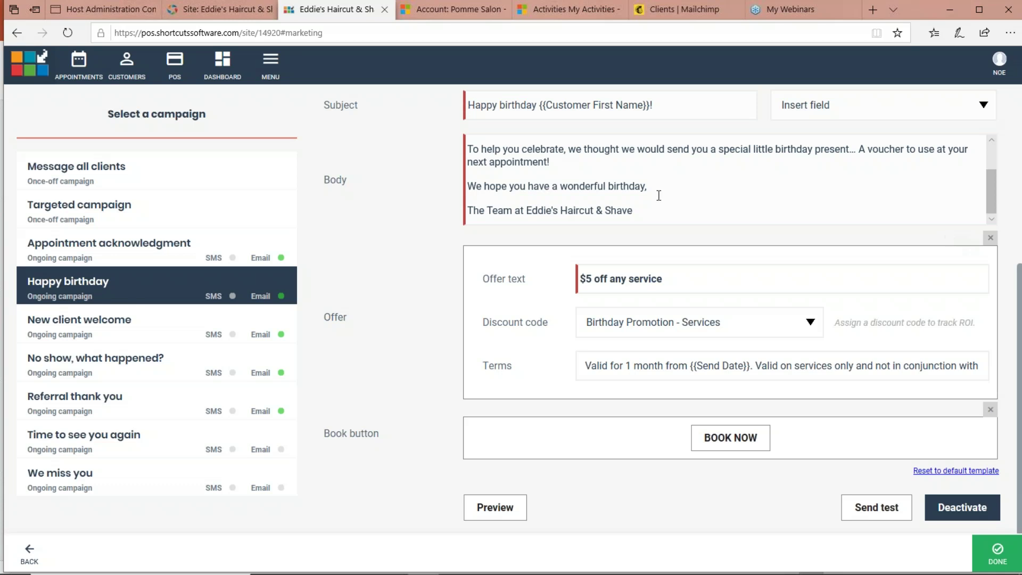
pyautogui.moveTo(665, 211); pyautogui.dragTo(692, 209)
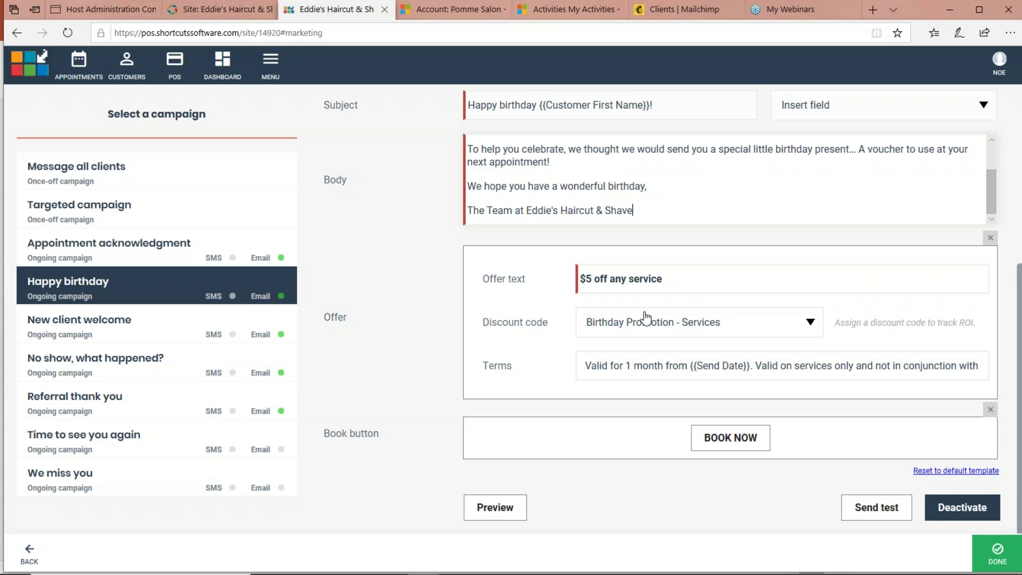
# Preview the Happy birthday email down to its footer links and check the salon's website and social media addresses in the Shortcuts console site settings.
pyautogui.click(514, 514)
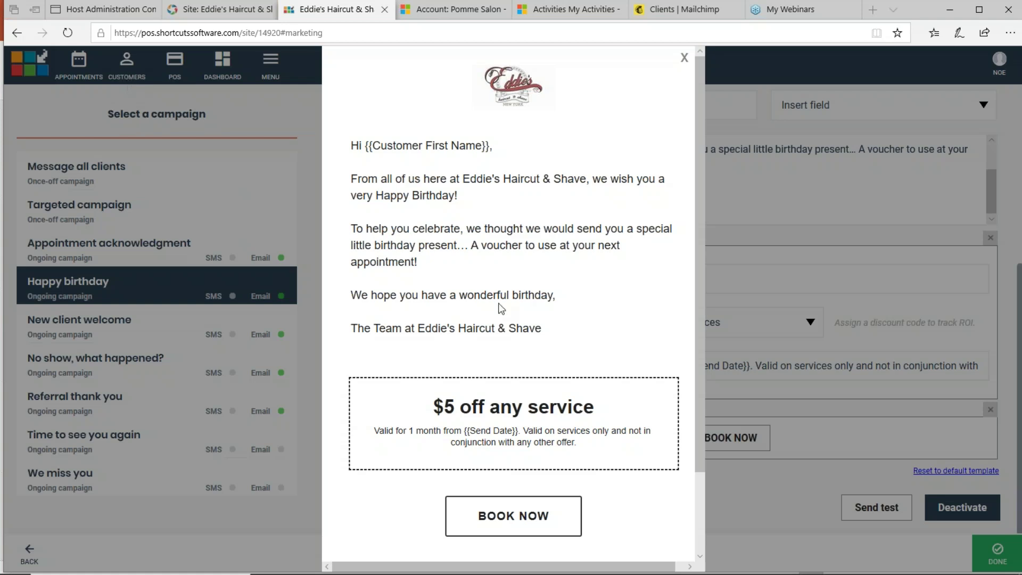
pyautogui.scroll(-2, 495, 306)
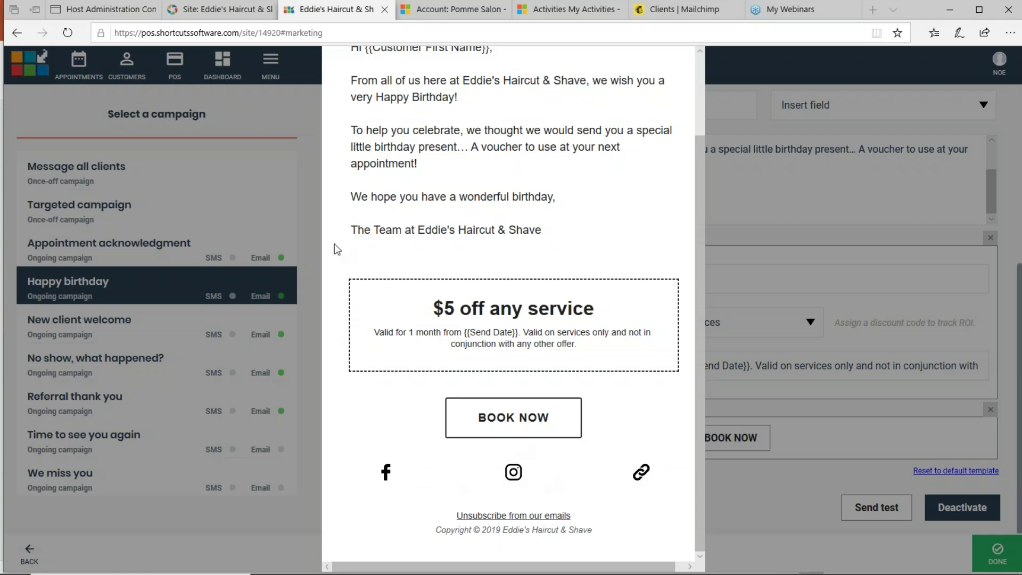
pyautogui.click(235, 16)
pyautogui.scroll(-12, 538, 310)
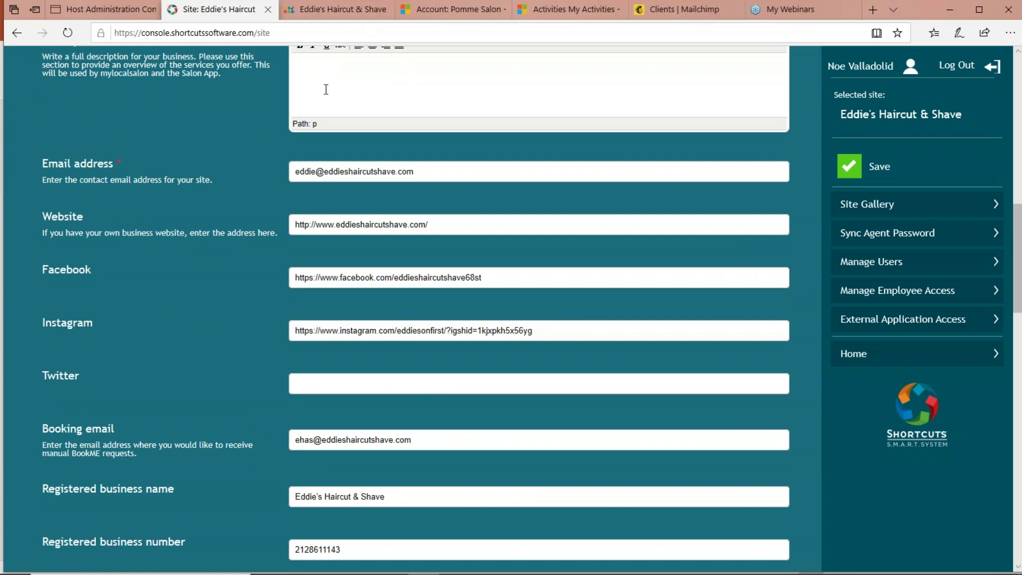
# Return to the Happy birthday email preview, review it from the logo to the footer links, and close it.
pyautogui.click(326, 9)
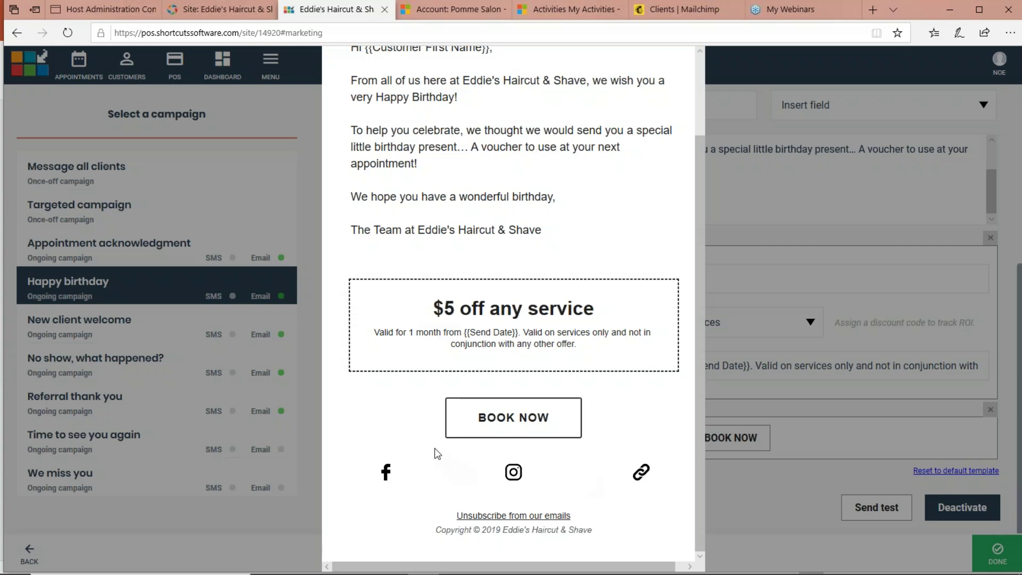
pyautogui.scroll(1, 439, 450)
pyautogui.scroll(3, 440, 450)
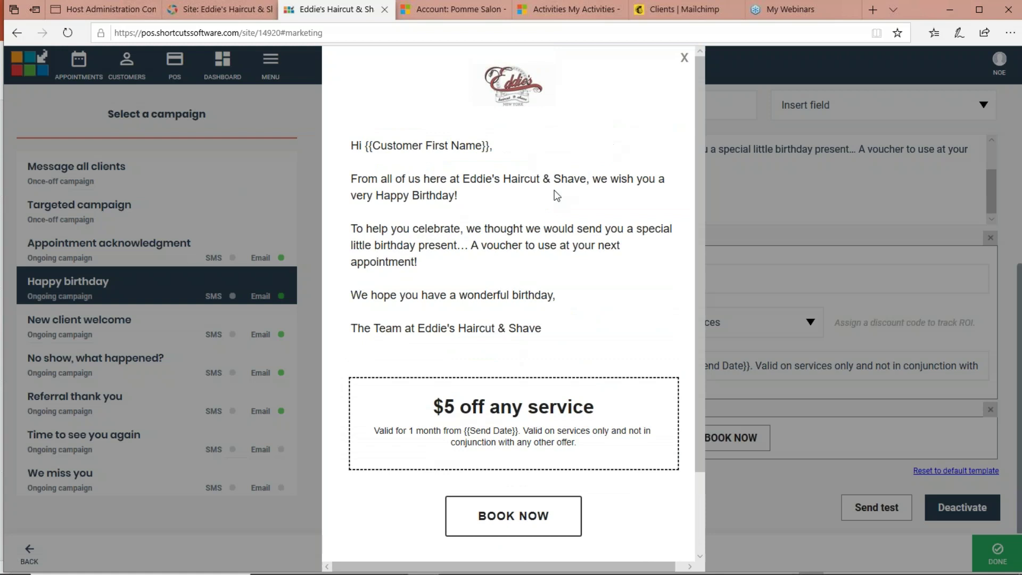
pyautogui.scroll(-3, 555, 197)
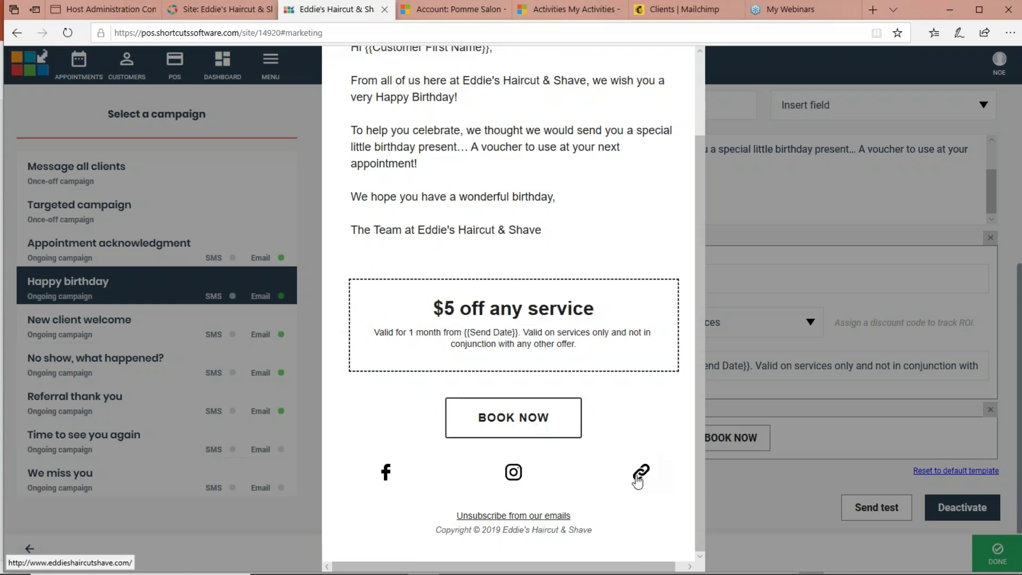
pyautogui.scroll(2, 395, 472)
pyautogui.scroll(-2, 395, 472)
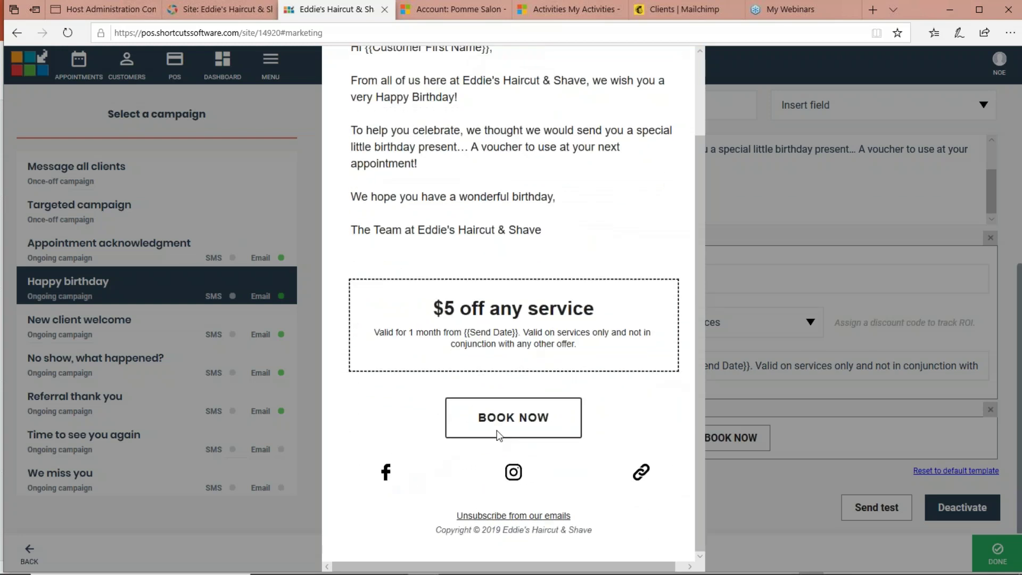
pyautogui.scroll(1, 554, 372)
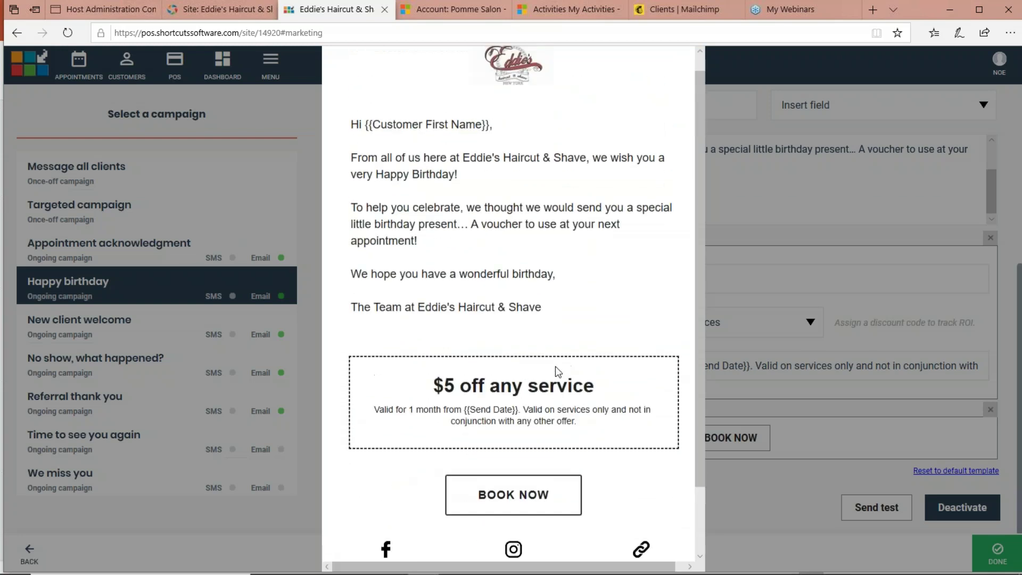
pyautogui.click(452, 194)
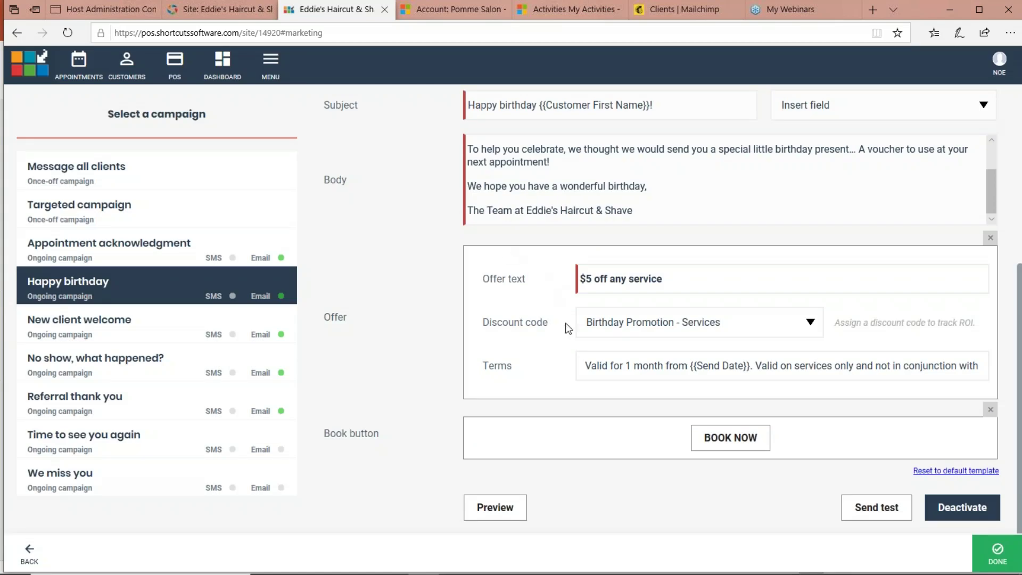
# View the Happy birthday campaign's test email dialog and close it without sending.
pyautogui.click(862, 511)
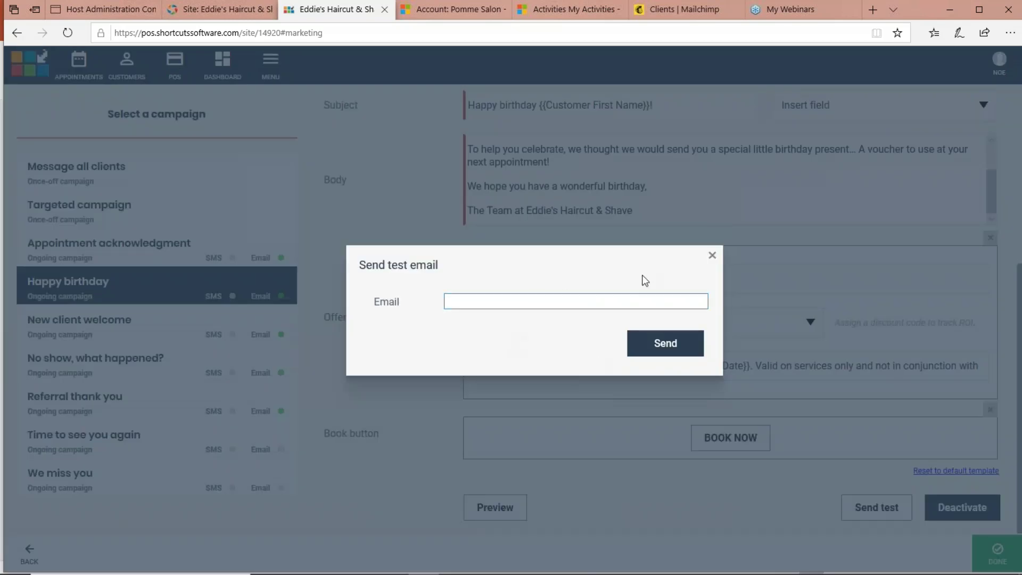
pyautogui.click(713, 256)
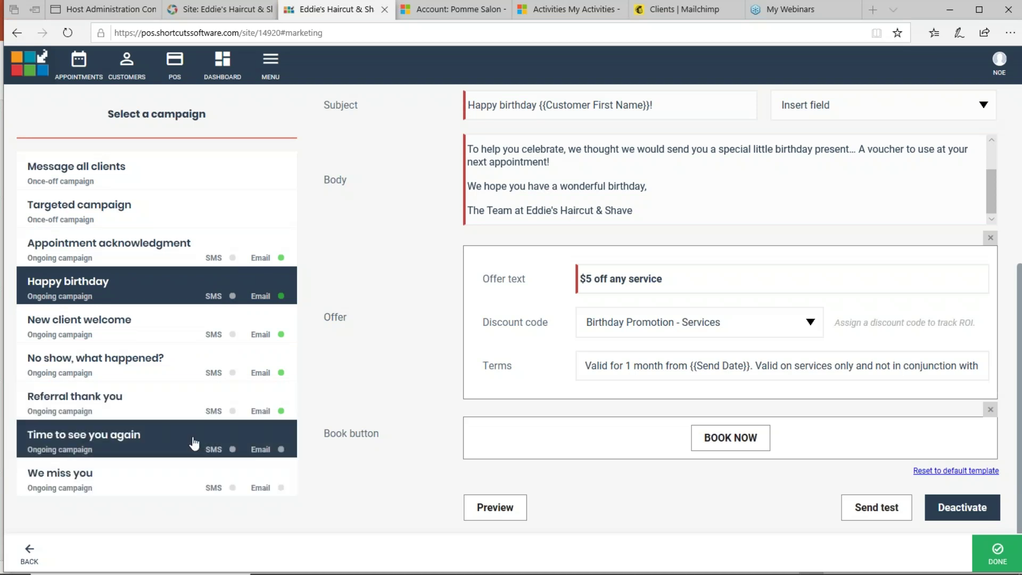
# Examine the Time to see you again campaign's SMS and email versions, highlighting the 6 weeks condition in the email's send schedule.
pyautogui.click(134, 437)
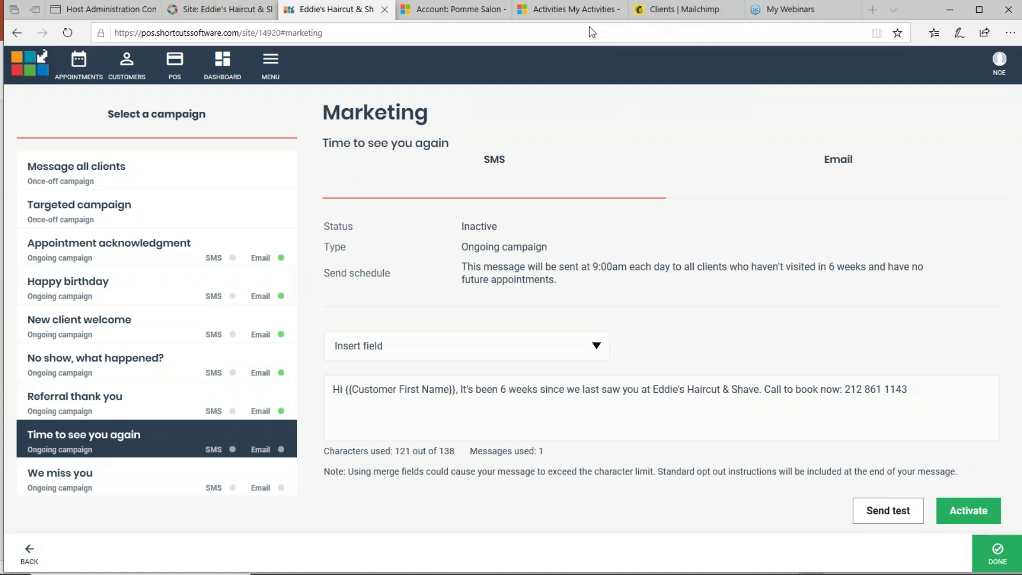
pyautogui.click(842, 162)
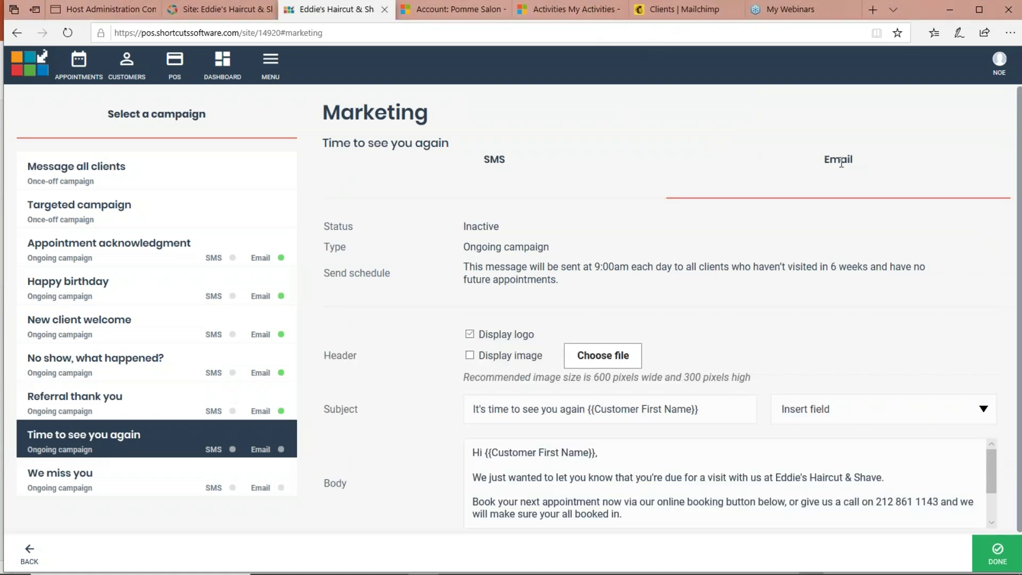
pyautogui.scroll(-3, 817, 302)
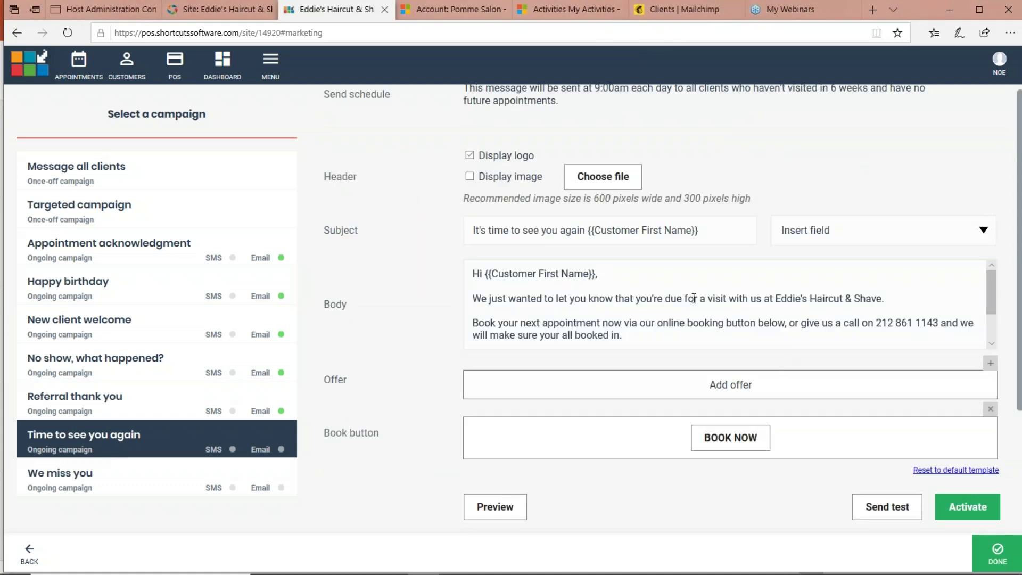
pyautogui.click(799, 330)
pyautogui.scroll(3, 802, 332)
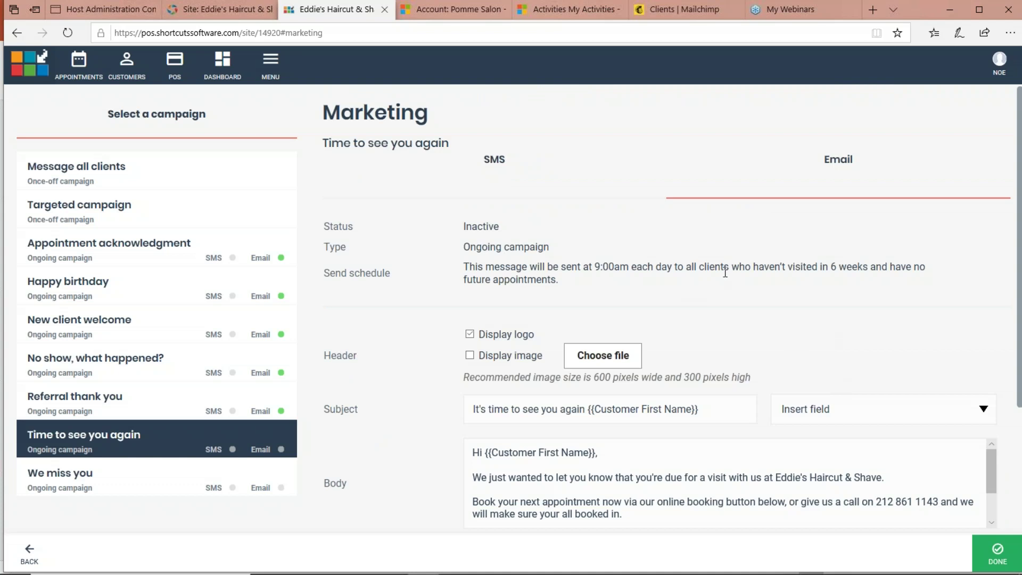
pyautogui.moveTo(917, 266); pyautogui.dragTo(831, 267)
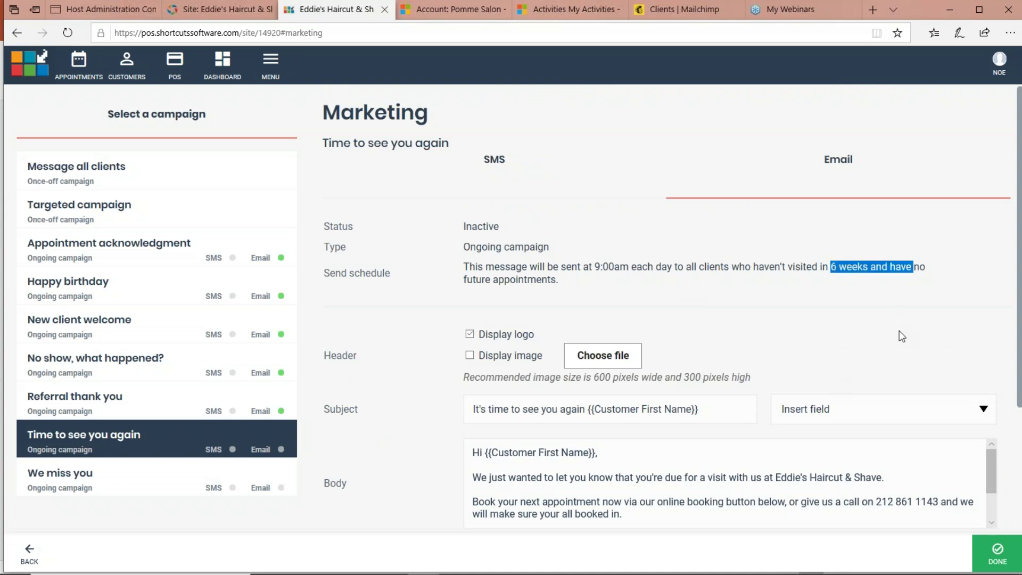
# Examine the Time to see you again email's body and footer options, preview the email, and close the preview.
pyautogui.scroll(-2, 740, 403)
pyautogui.moveTo(733, 413); pyautogui.dragTo(510, 387)
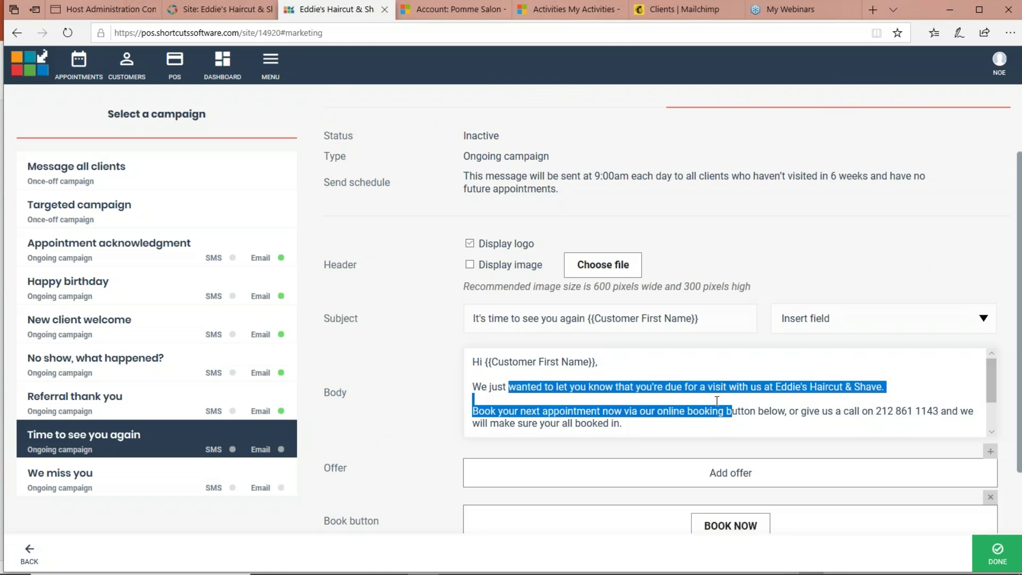
pyautogui.scroll(-2, 834, 405)
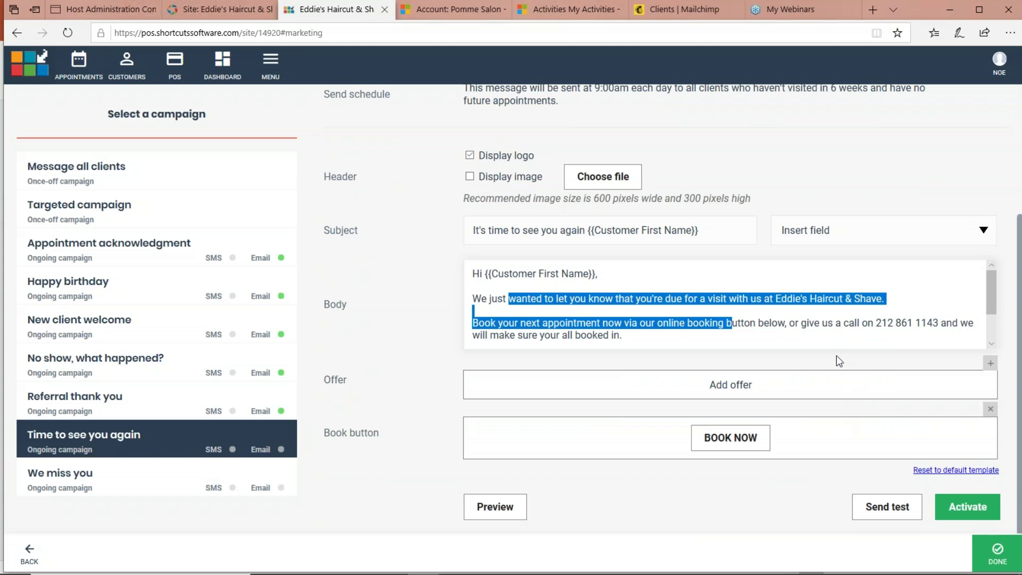
pyautogui.click(495, 506)
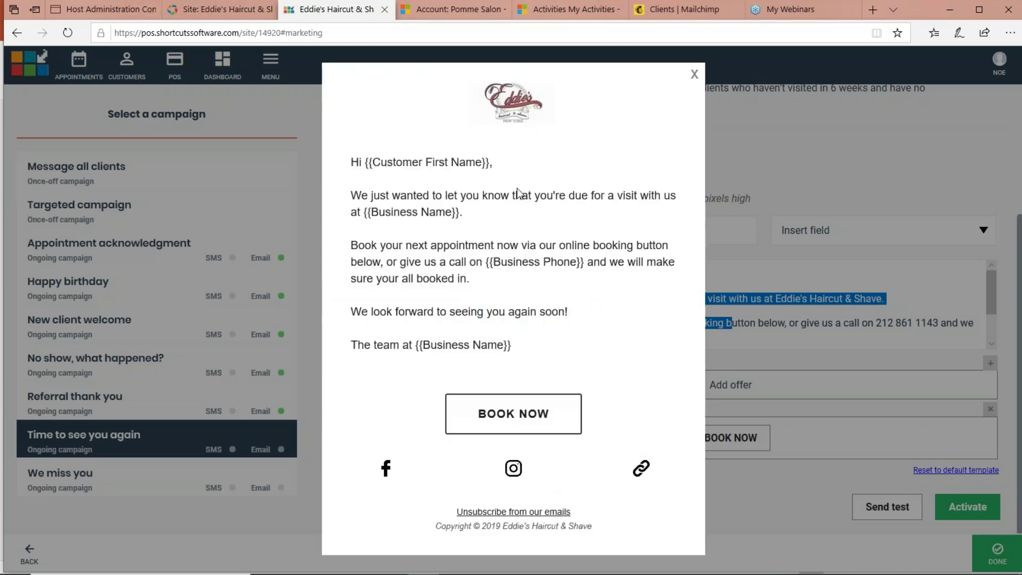
pyautogui.click(694, 74)
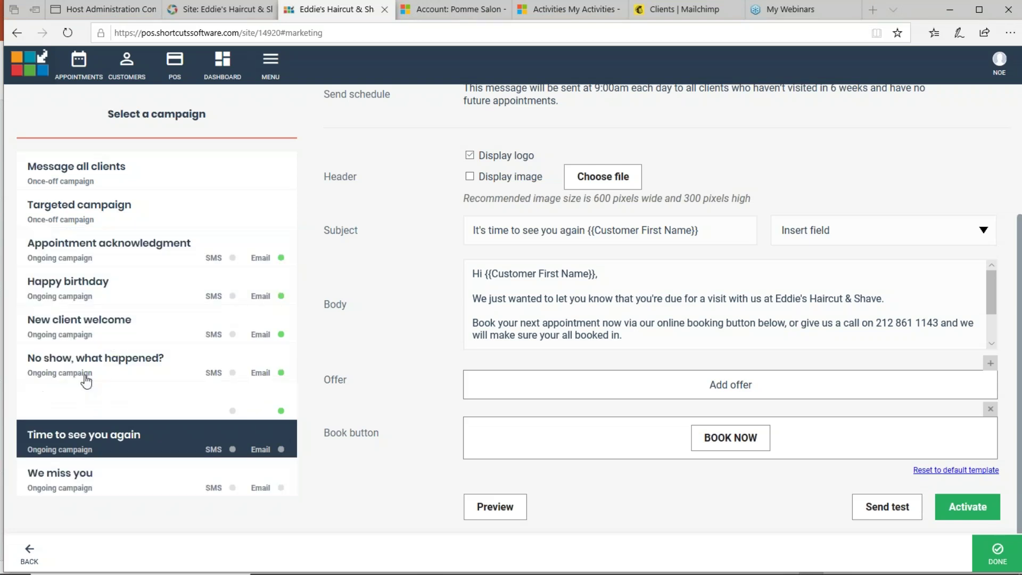
# Examine the Message all clients email campaign, including its empty body, the available discount codes, and the offer and booking sections.
pyautogui.click(125, 181)
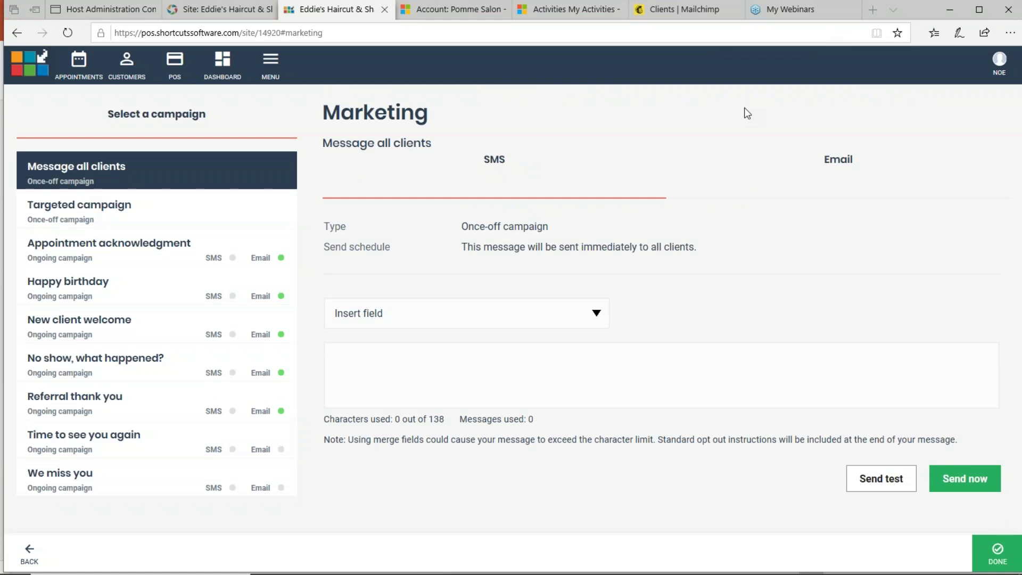
pyautogui.click(839, 160)
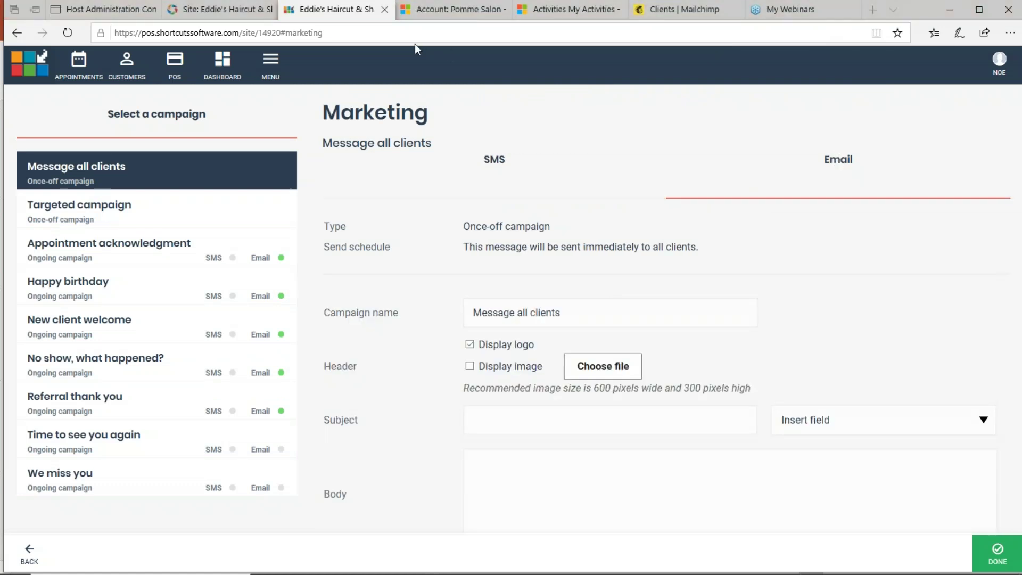
pyautogui.scroll(-3, 725, 287)
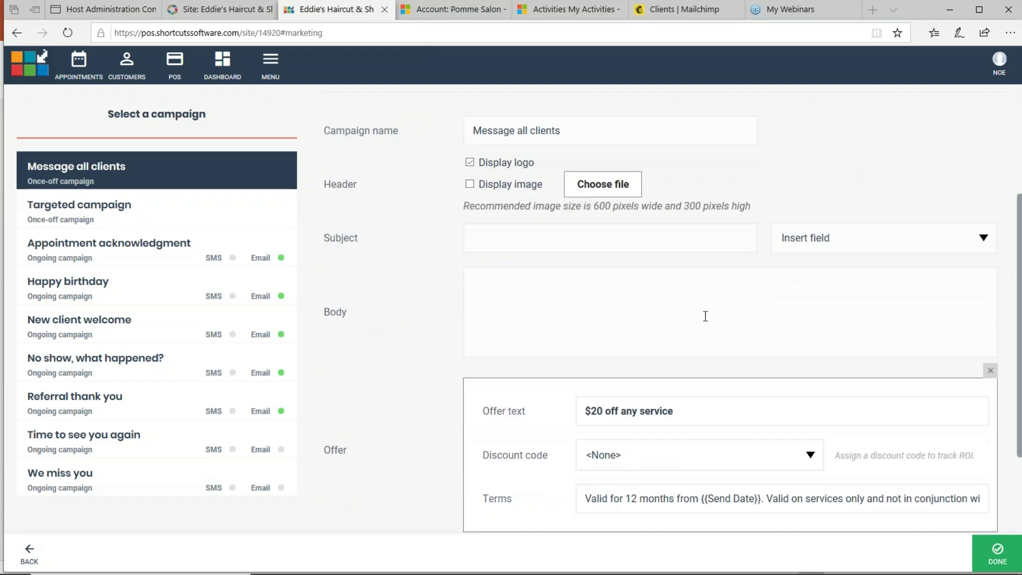
pyautogui.click(700, 309)
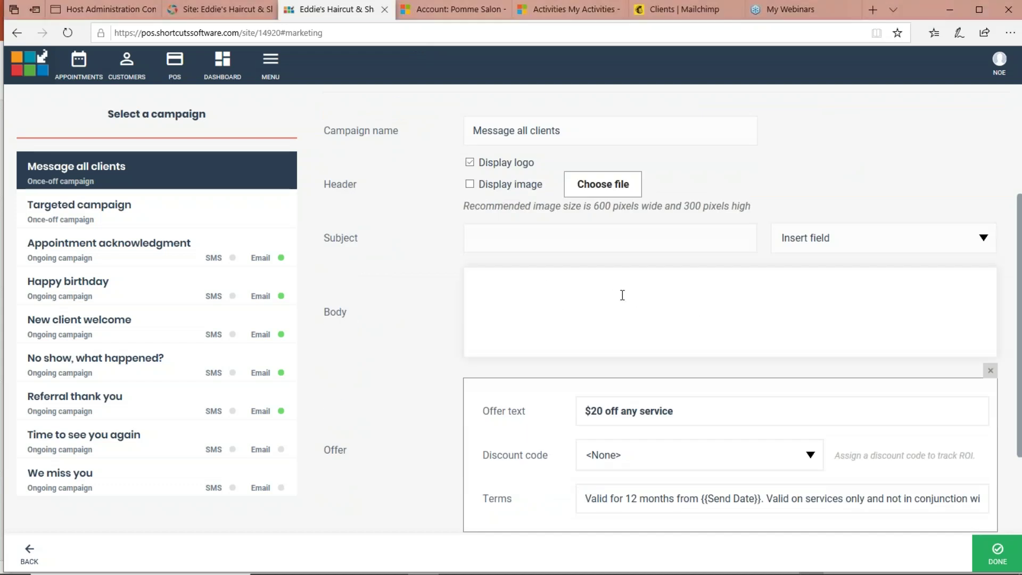
pyautogui.scroll(-1, 671, 319)
pyautogui.click(793, 364)
pyautogui.click(811, 409)
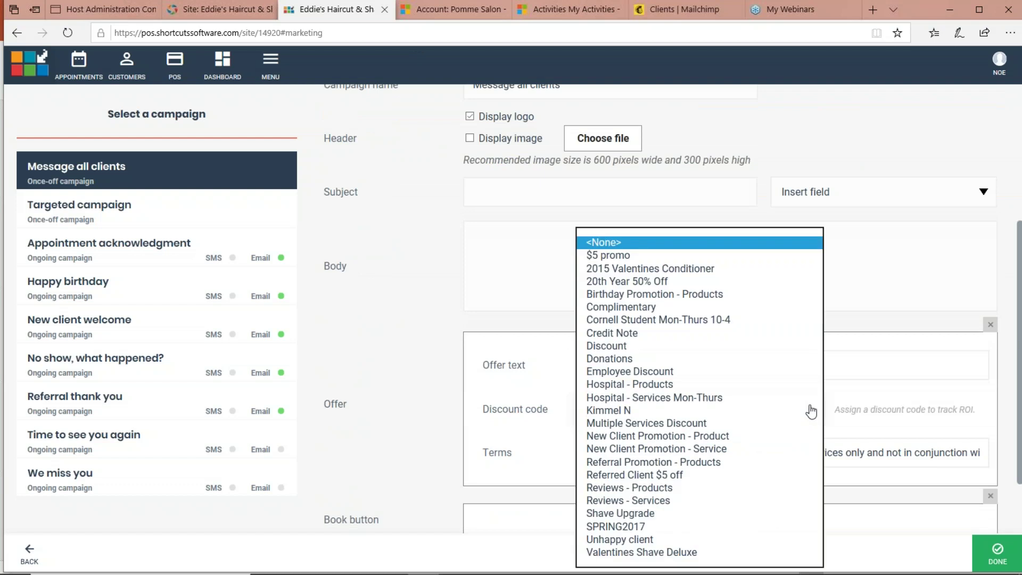
pyautogui.scroll(-1, 497, 398)
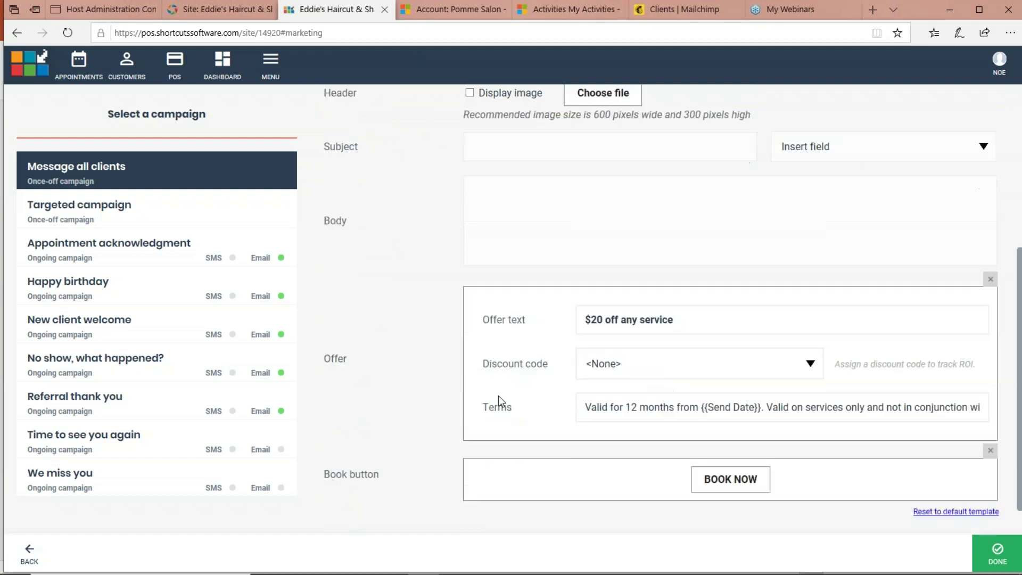
pyautogui.scroll(-1, 499, 399)
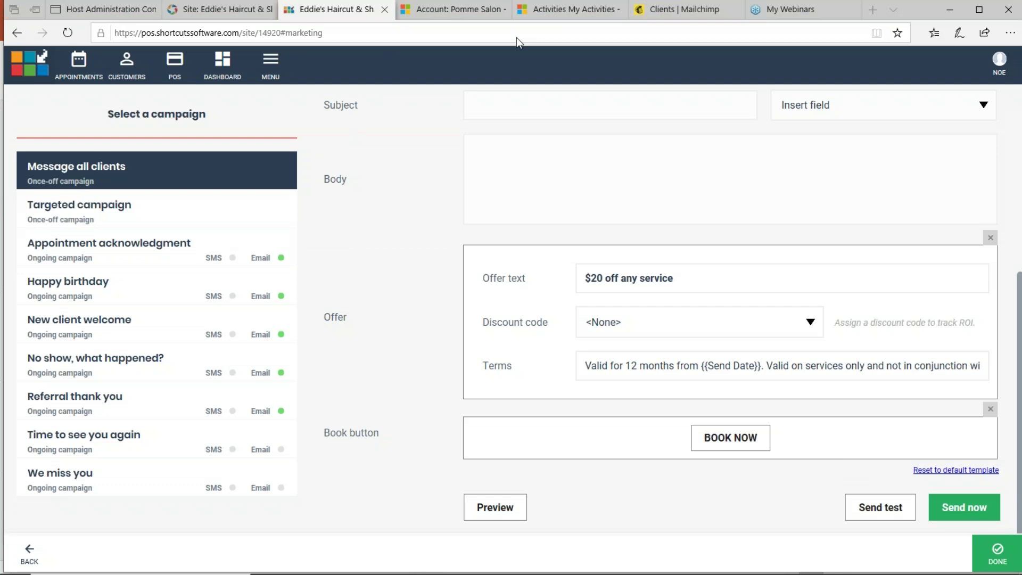
# View the SMS versions of the Appointment acknowledgment and Happy birthday campaigns with their send schedules.
pyautogui.click(106, 258)
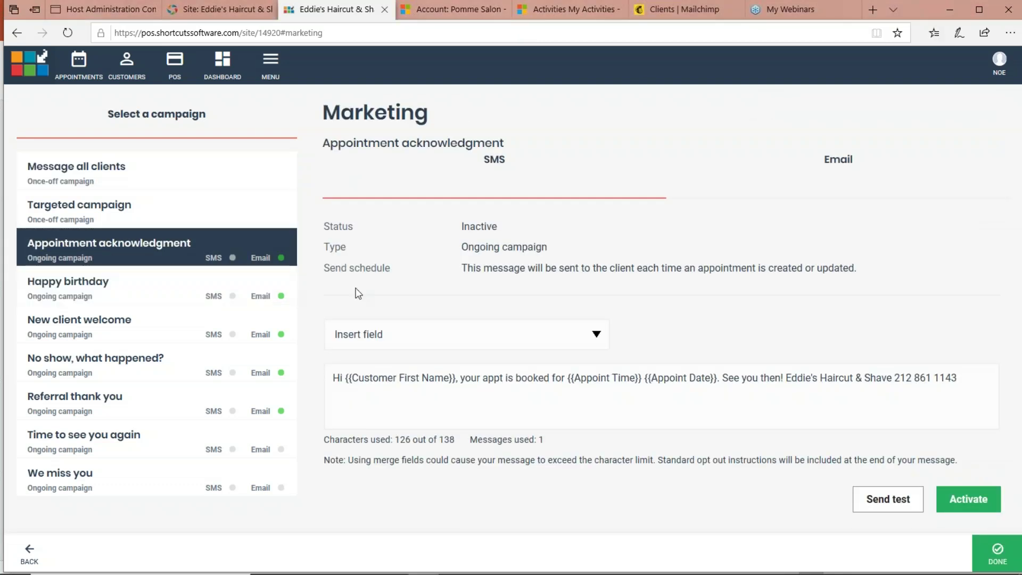
pyautogui.click(112, 297)
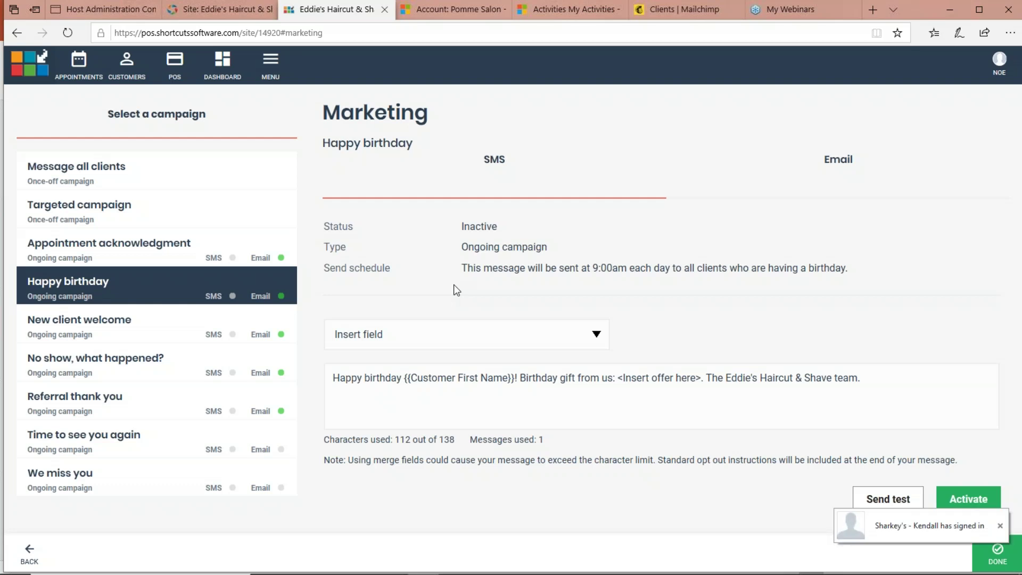
# Switch to the Shortcuts salon software, view the new client form's contact and opt-in fields from the client list, and cancel it.
pyautogui.moveTo(506, 572)
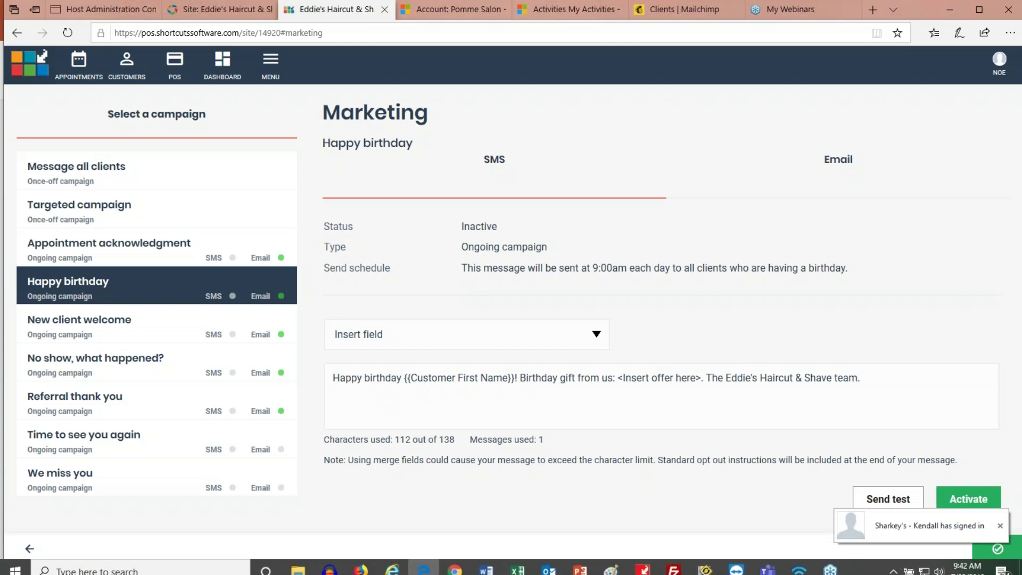
pyautogui.click(646, 564)
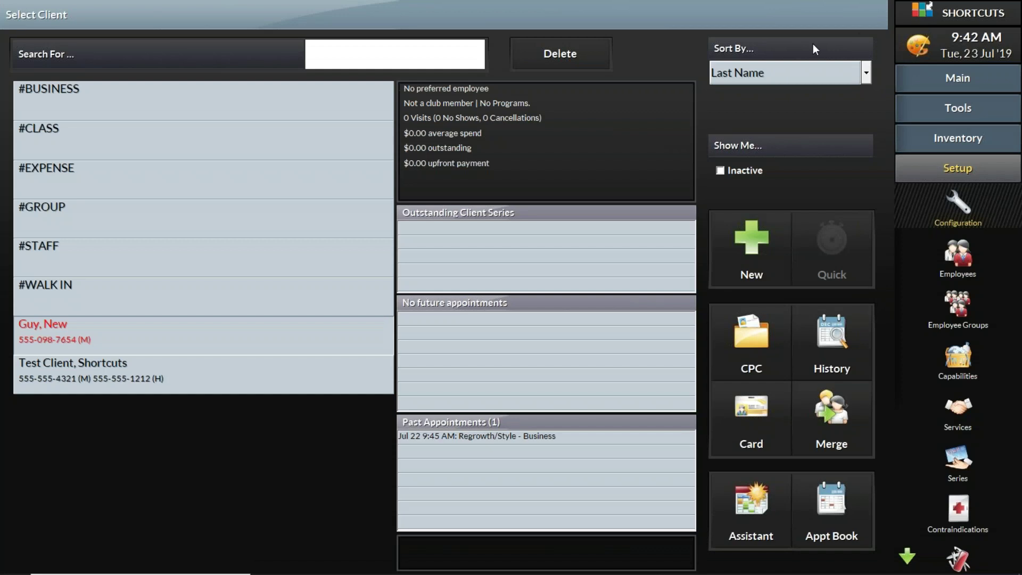
pyautogui.click(957, 78)
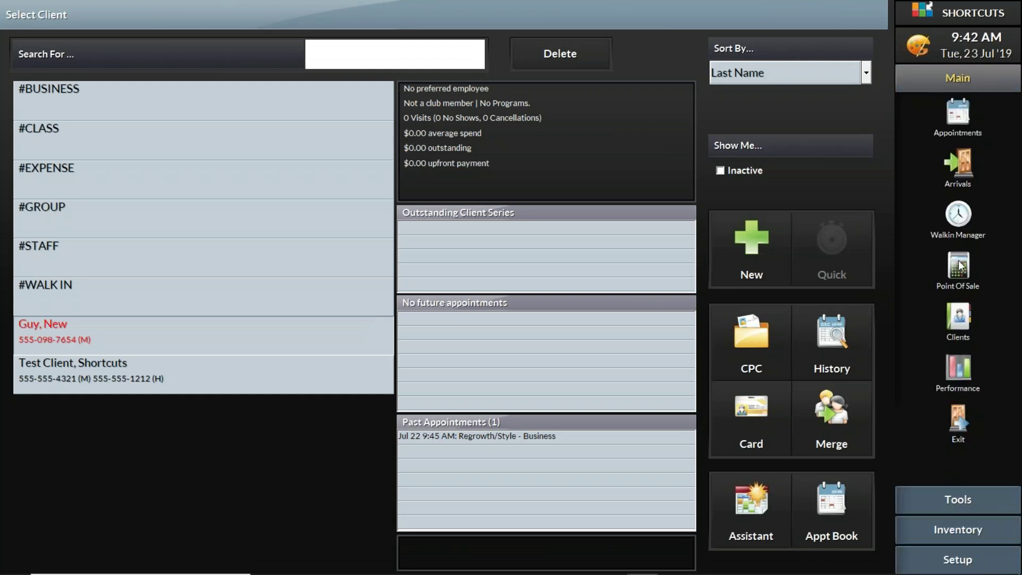
pyautogui.click(956, 315)
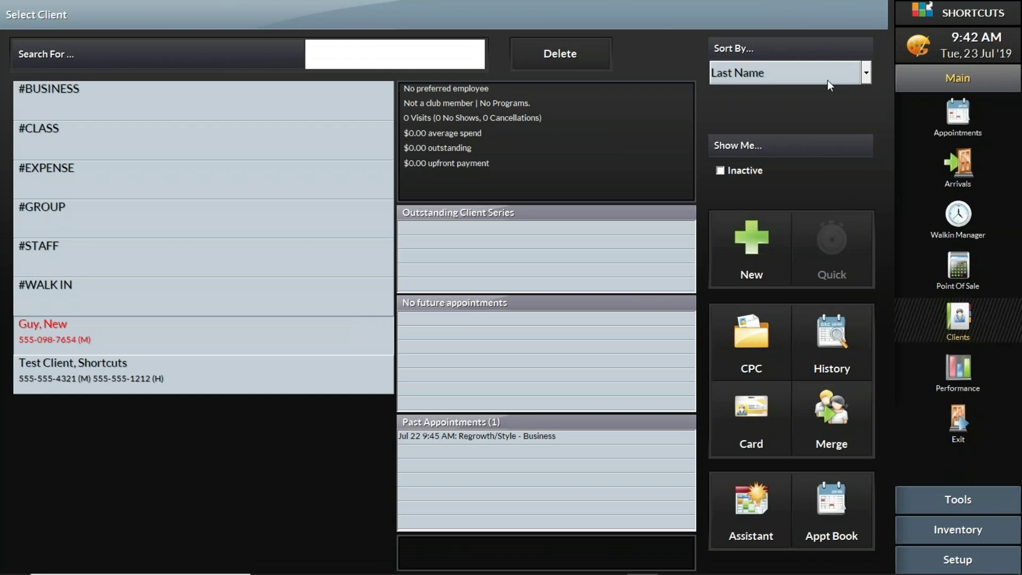
pyautogui.click(751, 254)
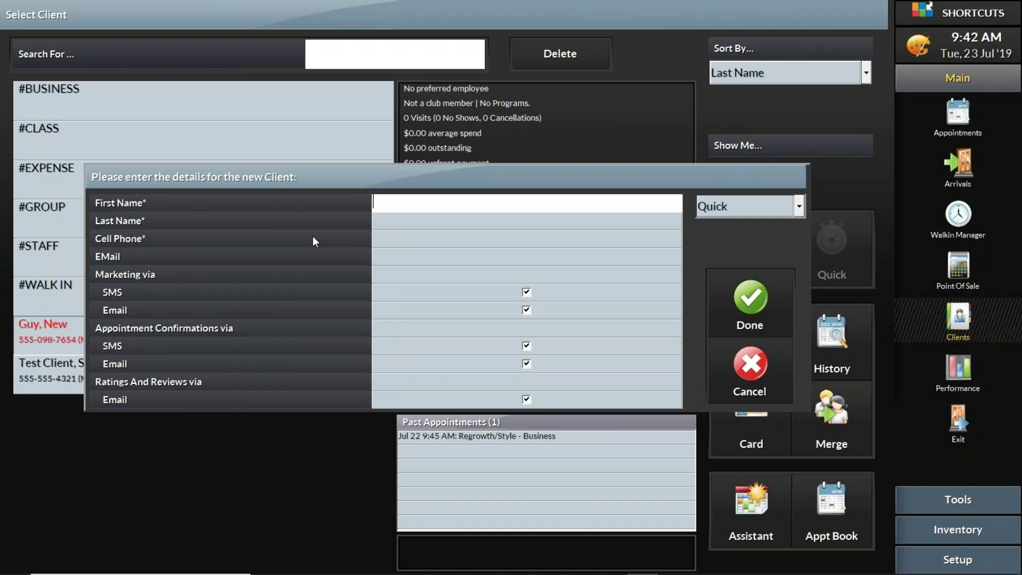
pyautogui.click(767, 379)
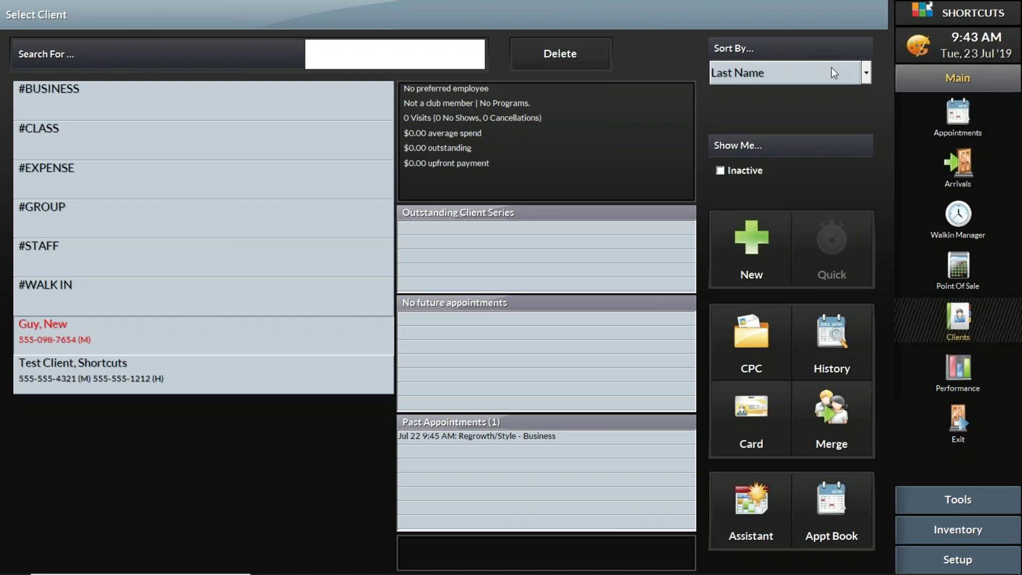
# Select the test client in the client list and open its client card.
pyautogui.click(106, 369)
pyautogui.click(109, 342)
pyautogui.click(113, 372)
pyautogui.click(121, 337)
pyautogui.click(164, 375)
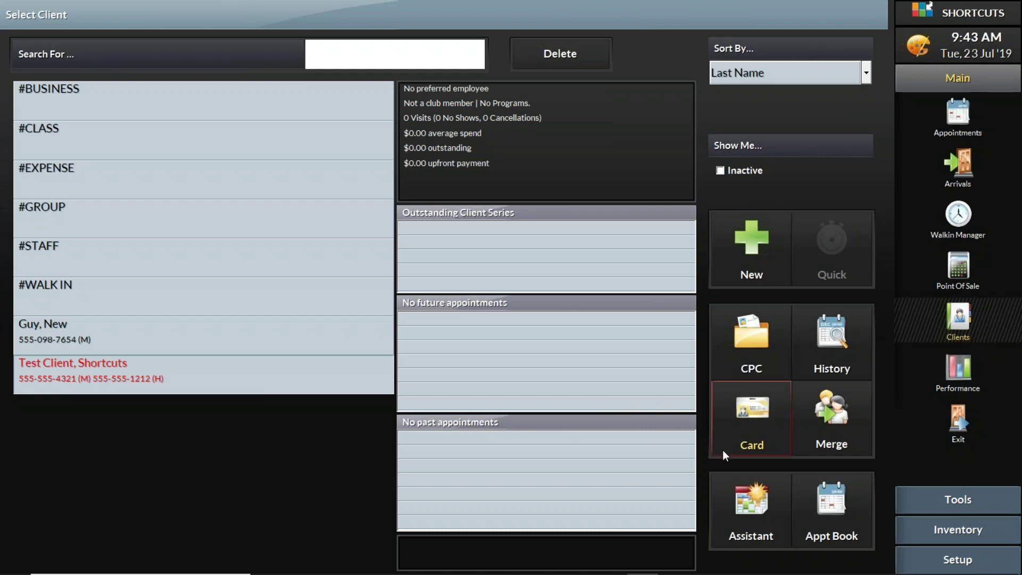
pyautogui.click(750, 429)
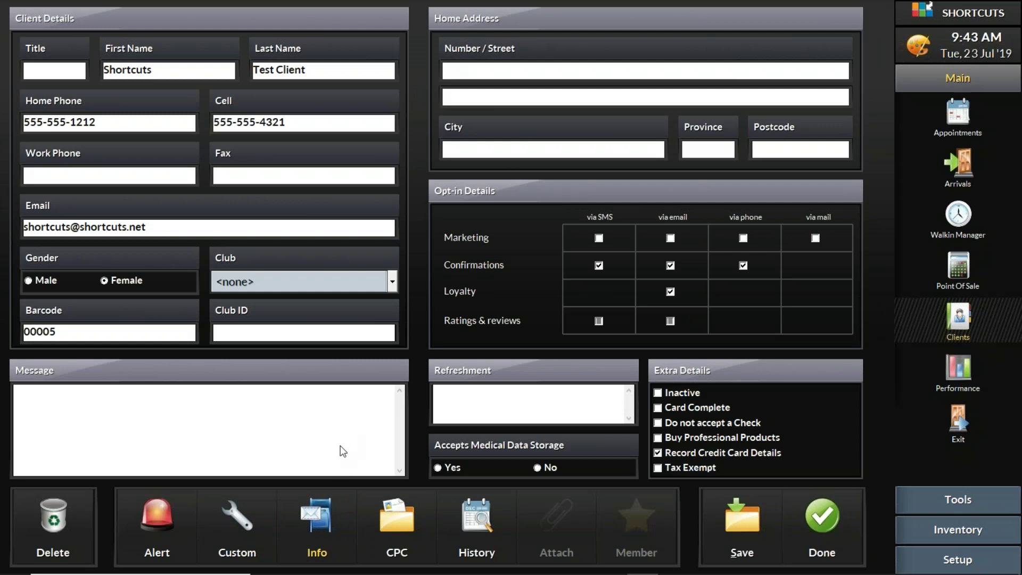
# Open the test client's extra information and set the occupation to Retail.
pyautogui.click(332, 515)
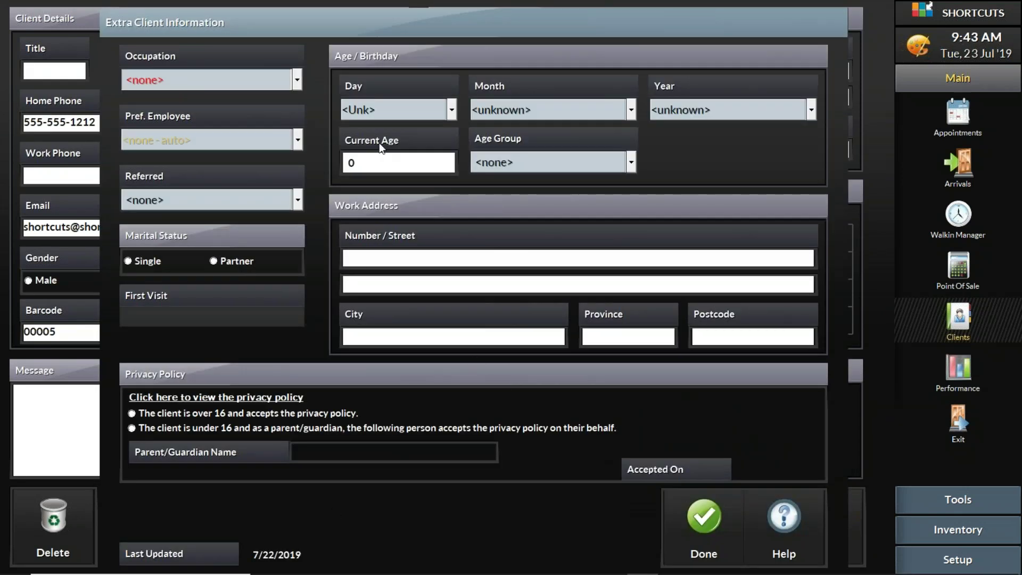
pyautogui.click(290, 90)
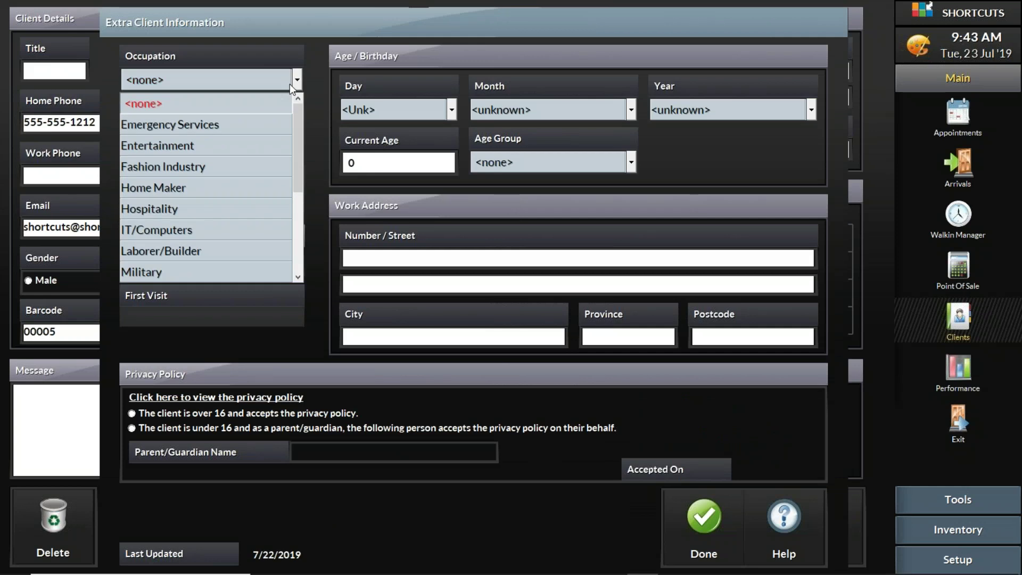
pyautogui.click(289, 75)
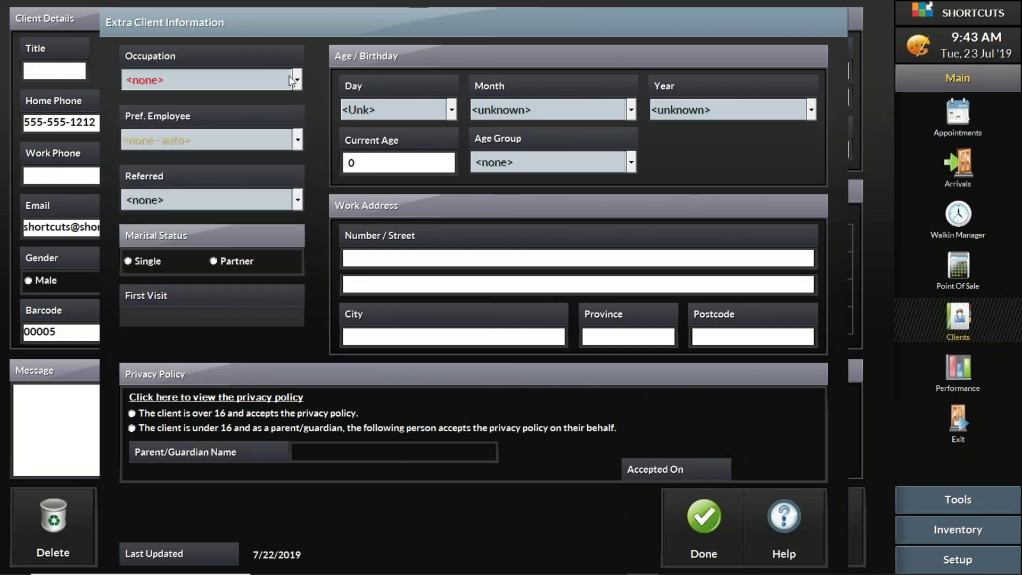
pyautogui.click(289, 75)
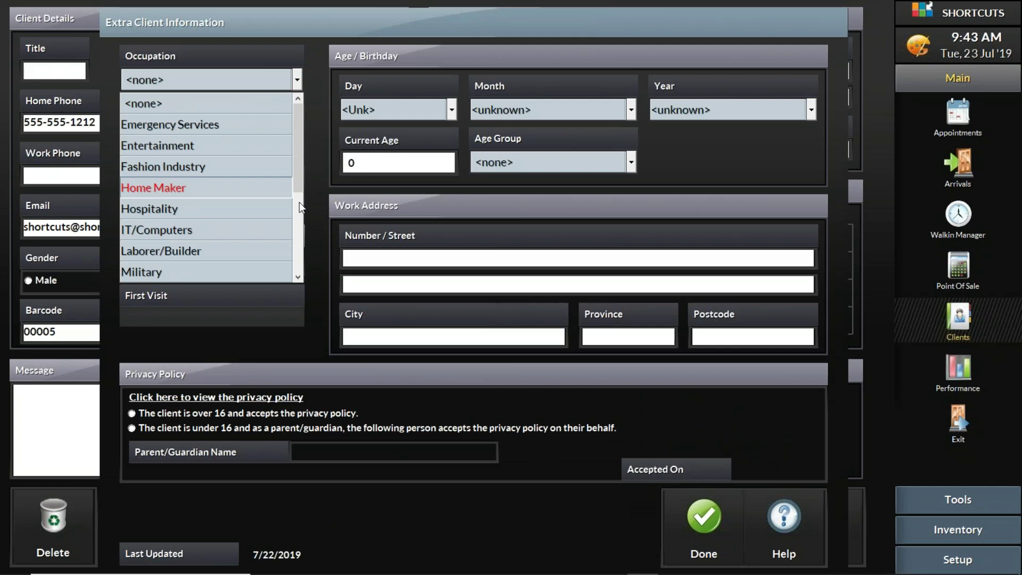
pyautogui.scroll(-3, 299, 257)
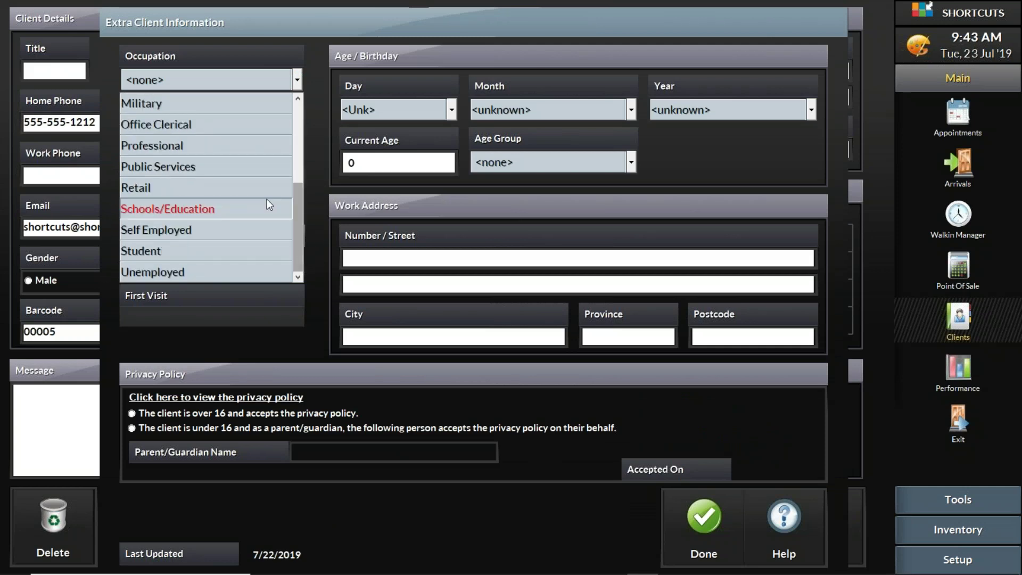
pyautogui.click(256, 190)
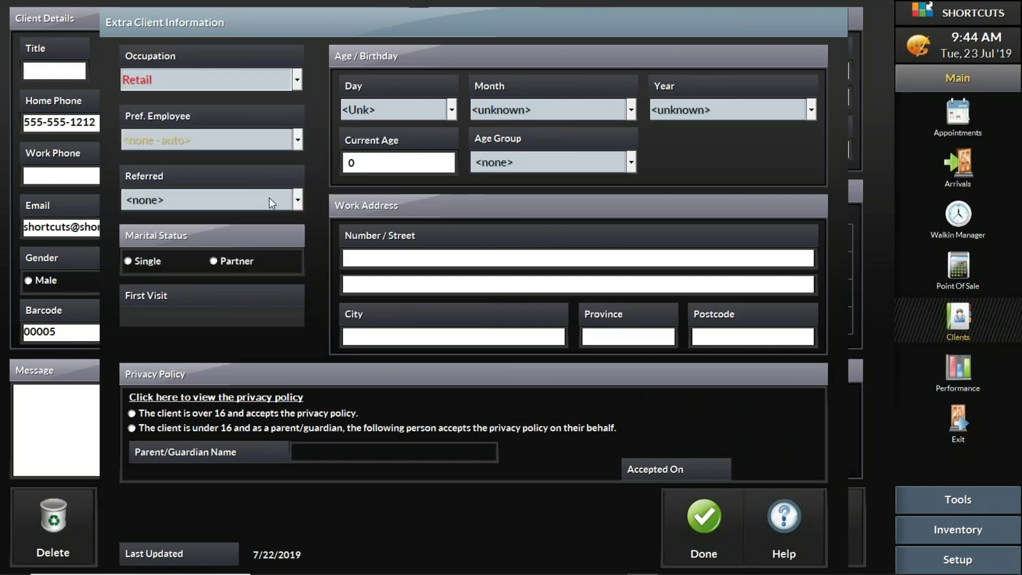
# Set the test client's referral source to <Another Client>, choosing the client listed just above the test client as the referrer.
pyautogui.click(299, 207)
pyautogui.click(299, 206)
pyautogui.click(299, 207)
pyautogui.click(298, 206)
pyautogui.click(299, 206)
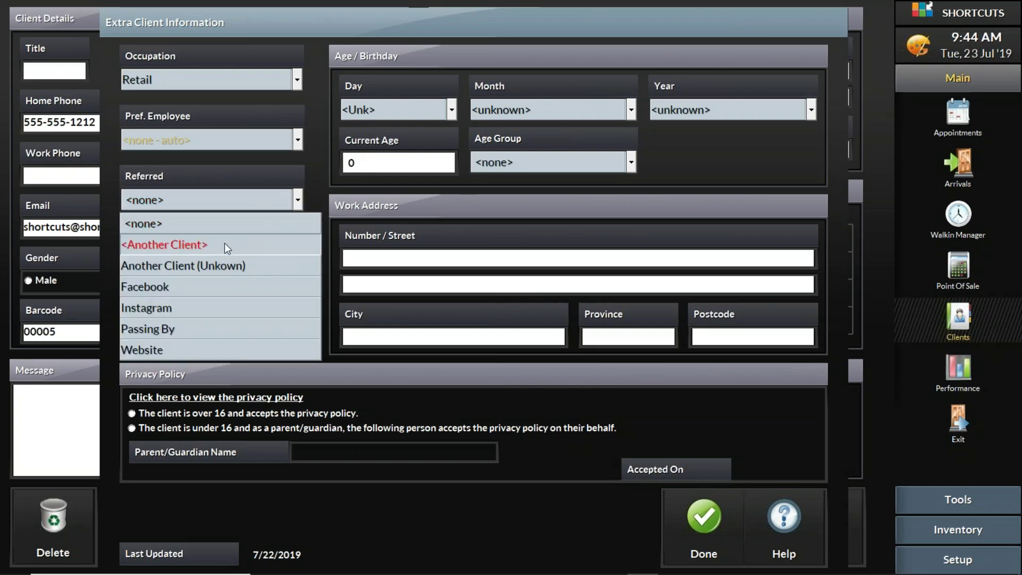
pyautogui.click(195, 244)
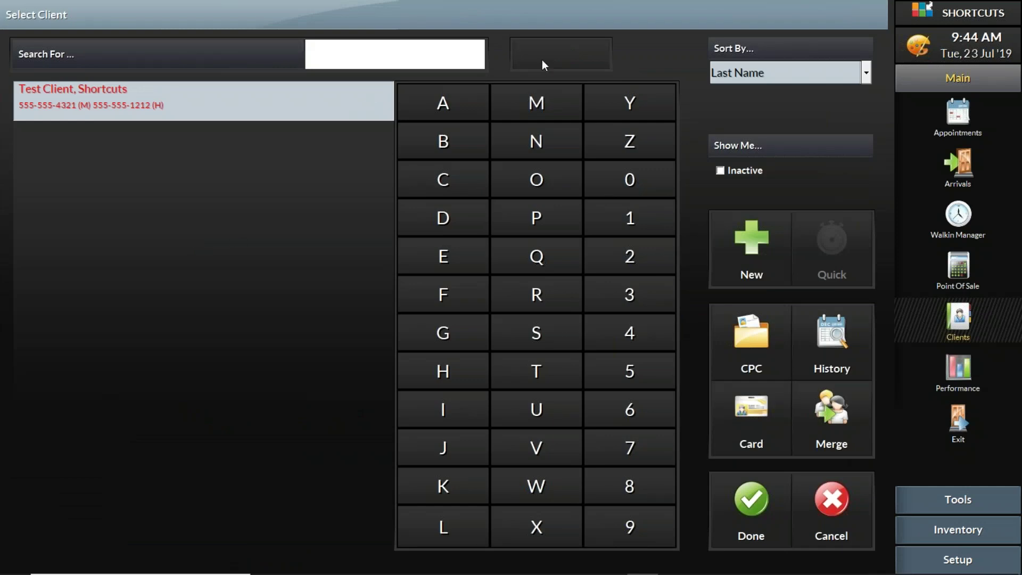
pyautogui.click(542, 59)
pyautogui.click(52, 331)
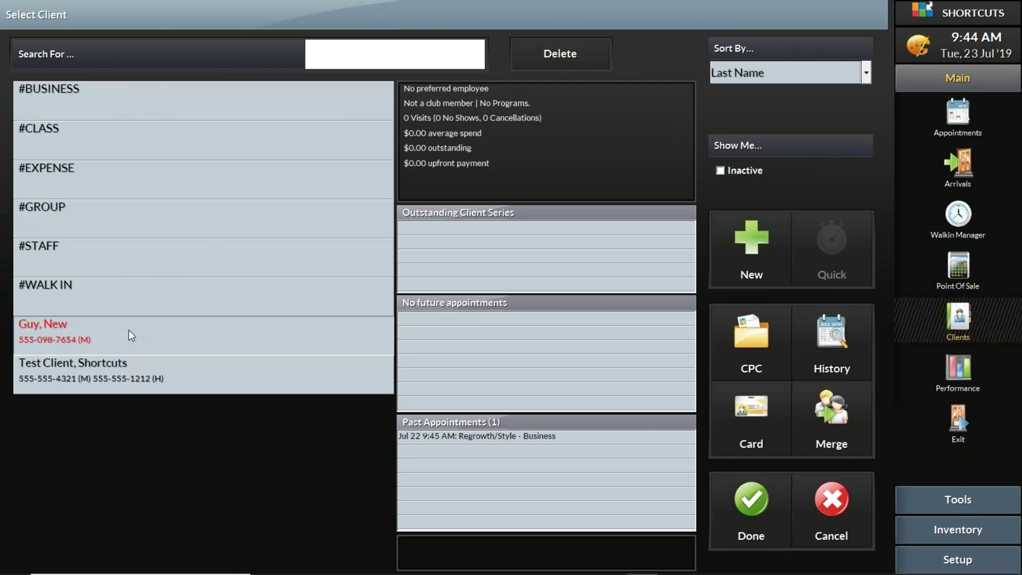
pyautogui.click(745, 489)
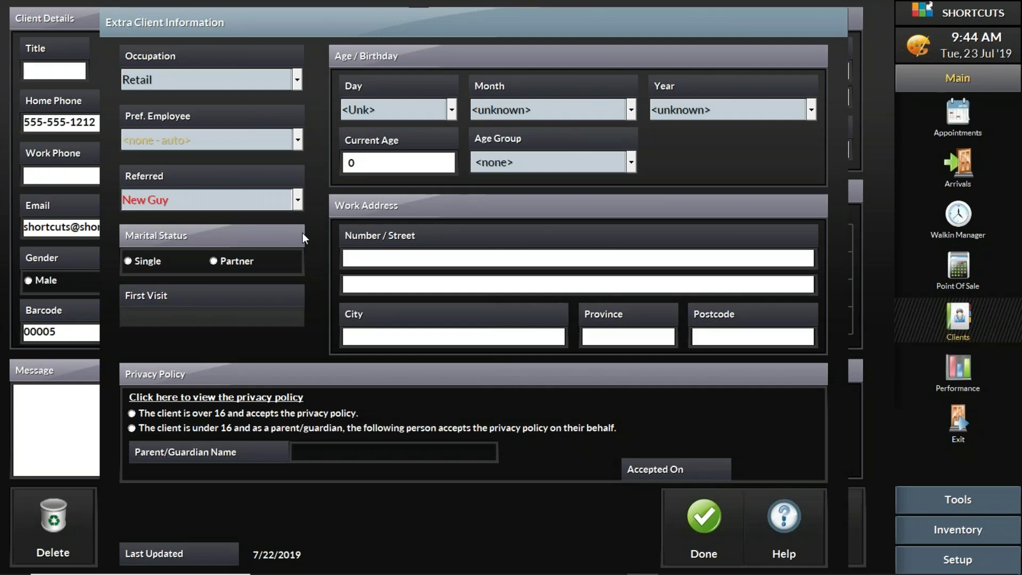
# Confirm the test client's extra information and close the client card, returning to the client list.
pyautogui.click(707, 522)
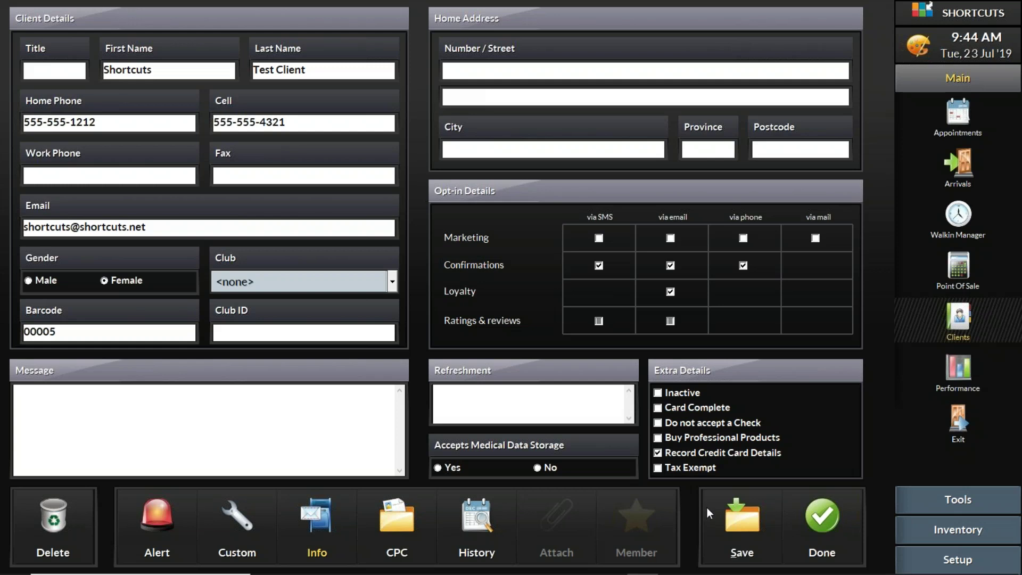
pyautogui.click(826, 532)
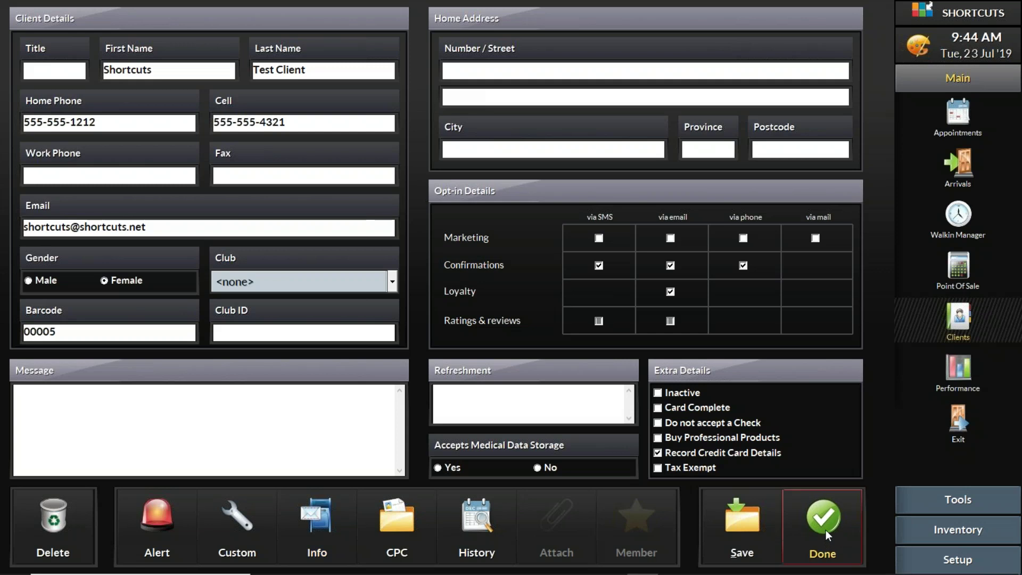
pyautogui.click(623, 295)
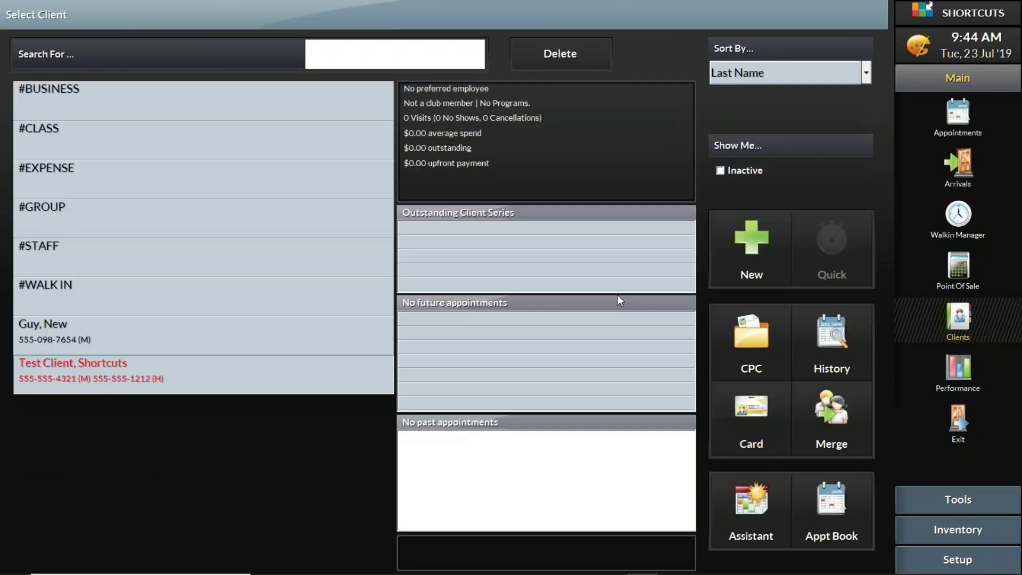
# Reopen the test client's card, set the referral source to <none> in the extra information, and close the card.
pyautogui.click(743, 404)
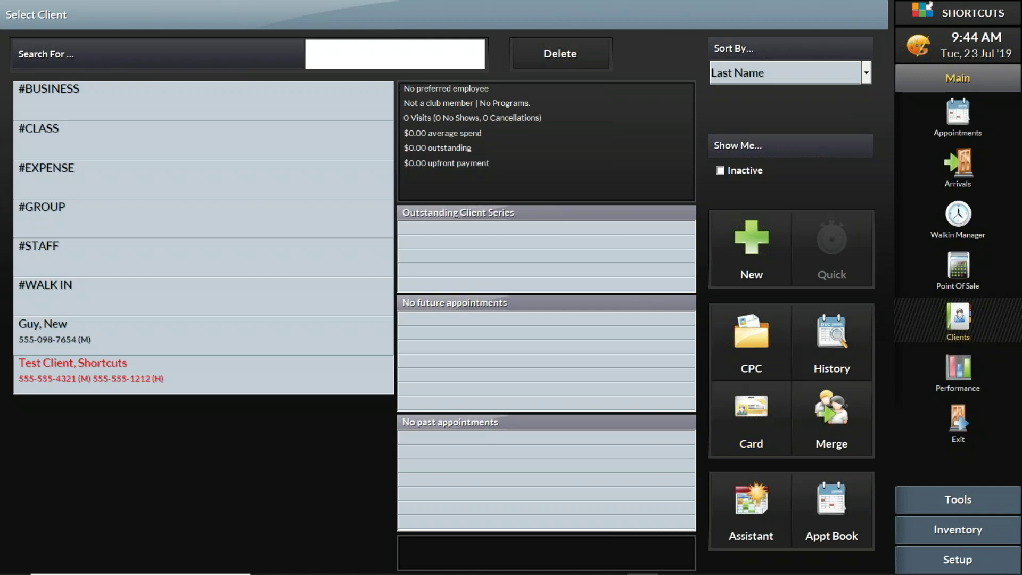
pyautogui.click(322, 514)
pyautogui.click(279, 202)
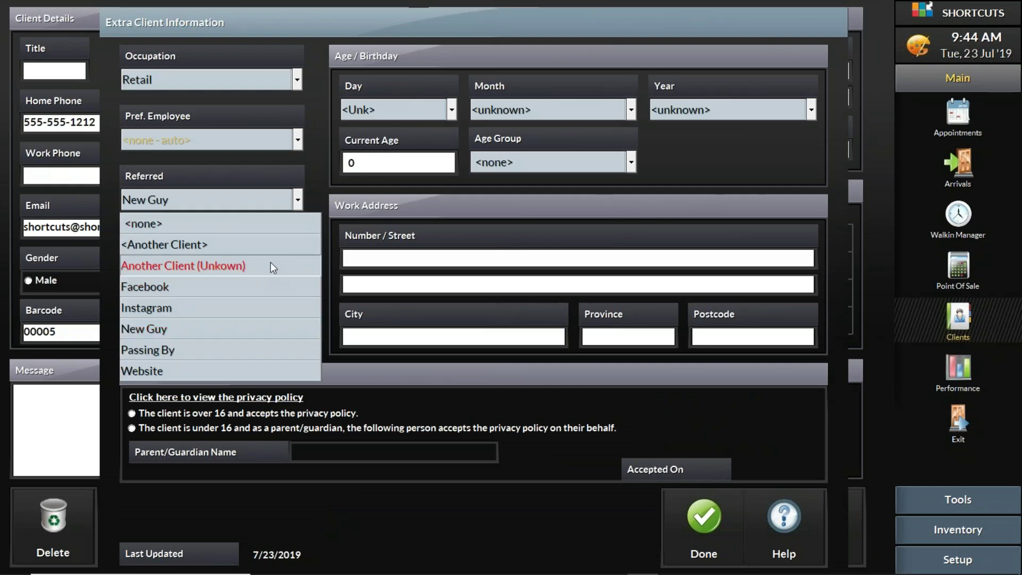
pyautogui.click(256, 228)
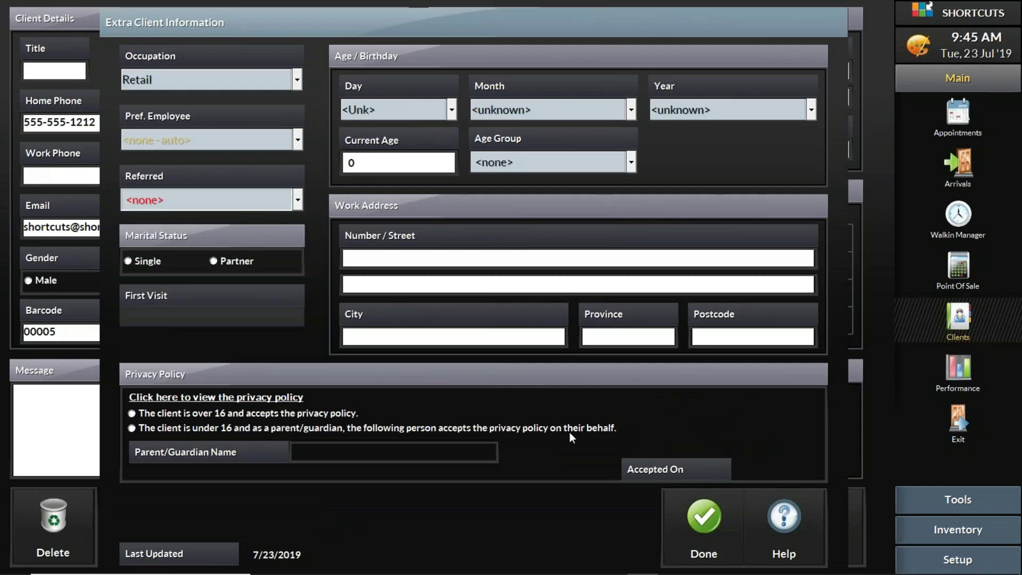
pyautogui.click(705, 514)
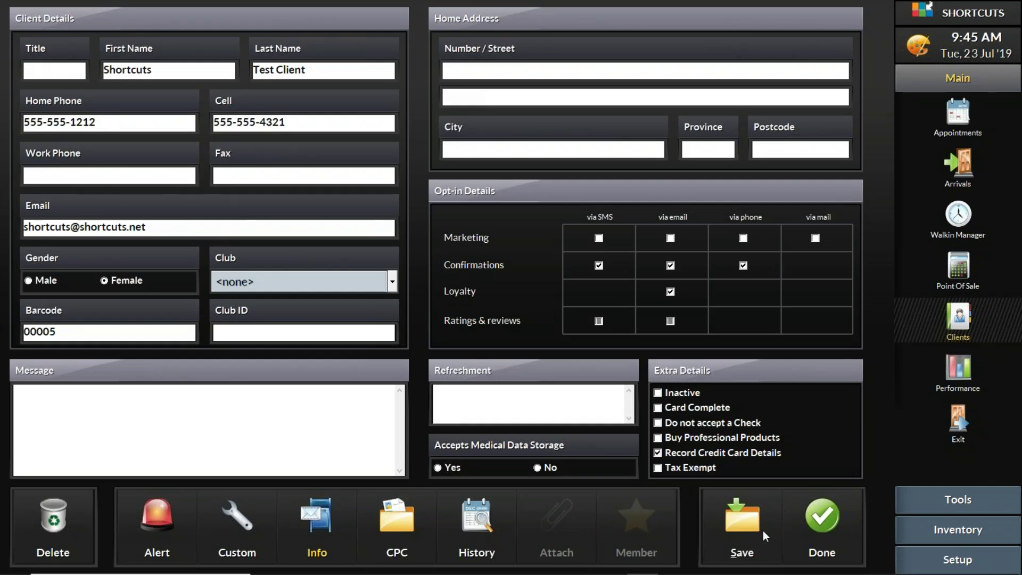
pyautogui.click(823, 528)
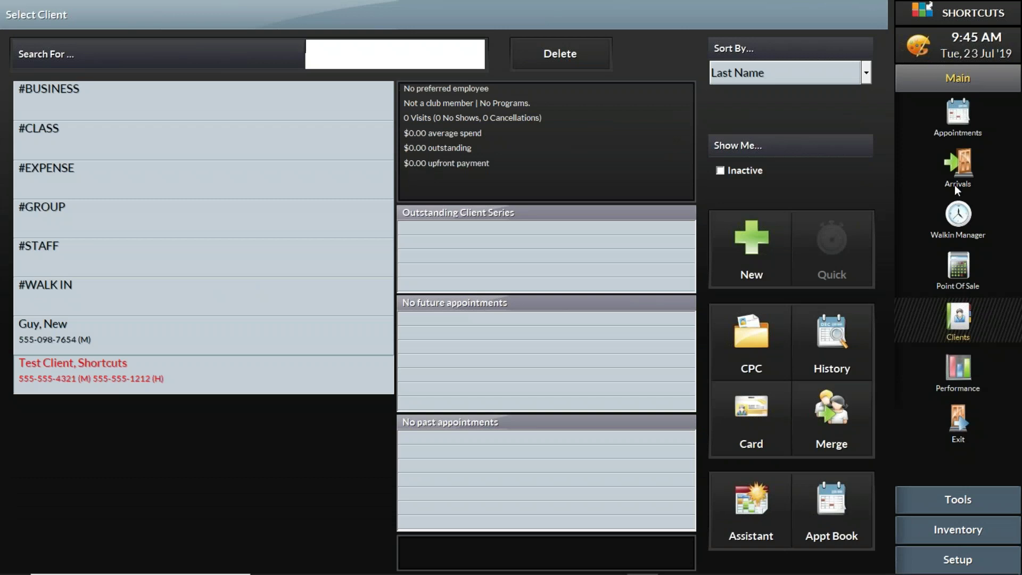
# Open the appointment book and switch to the Marketing campaign page in the Edge browser.
pyautogui.click(984, 127)
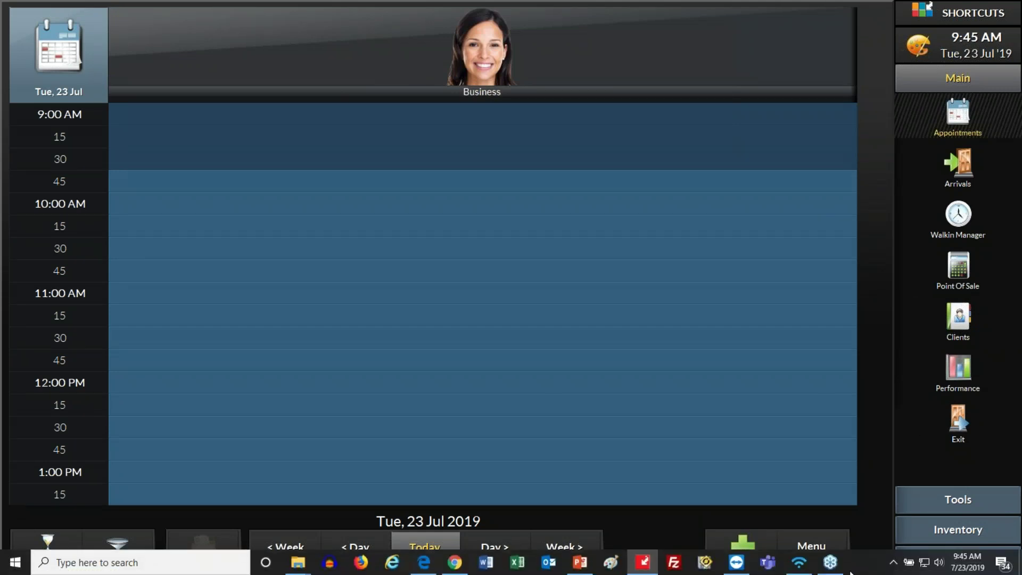
pyautogui.moveTo(645, 564)
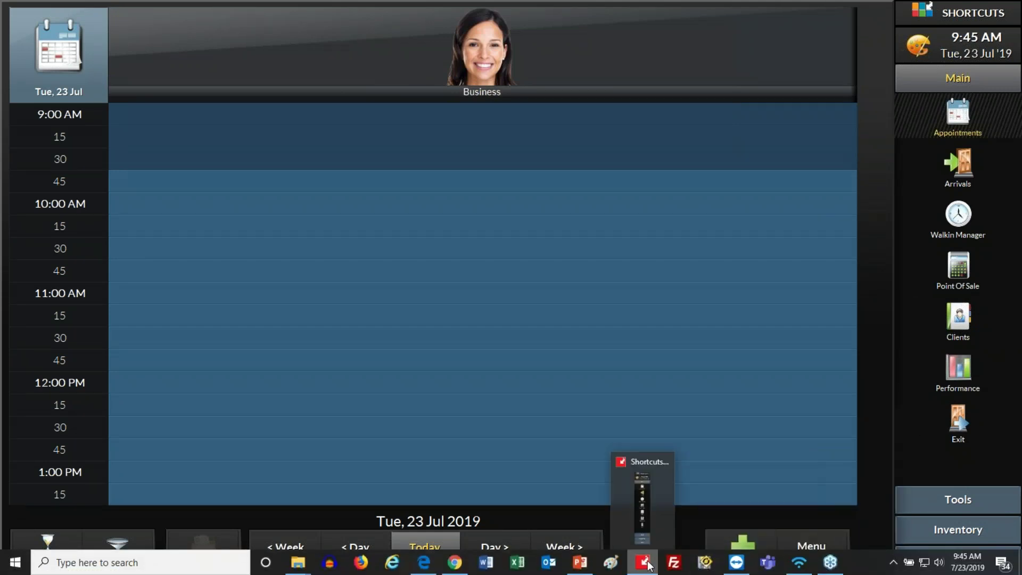
pyautogui.moveTo(456, 571)
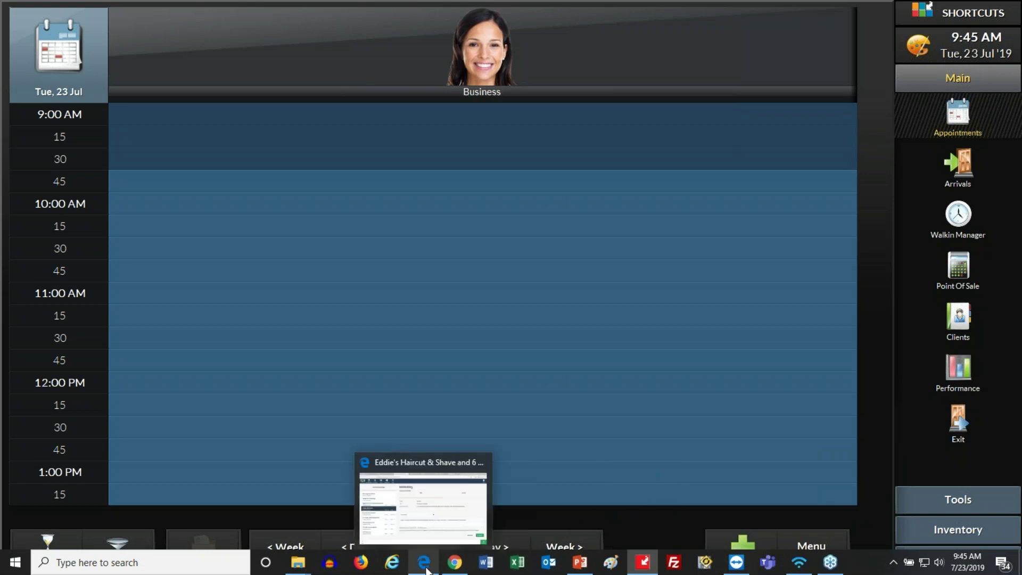
pyautogui.click(430, 524)
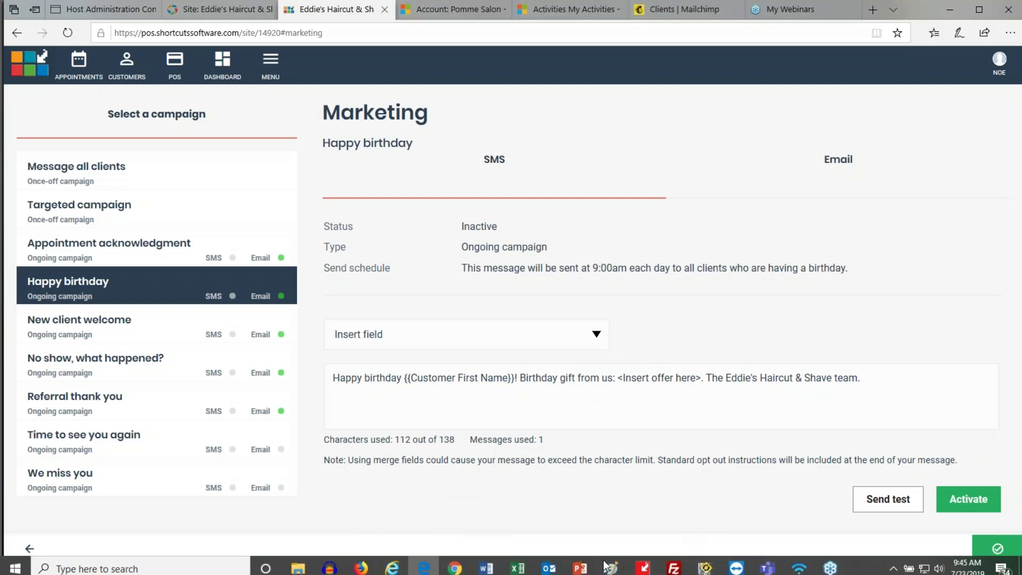
# Switch to the PowerPoint presentation, start the slide show from the Live Demo slide, and advance to the question slide.
pyautogui.click(580, 567)
pyautogui.click(289, 259)
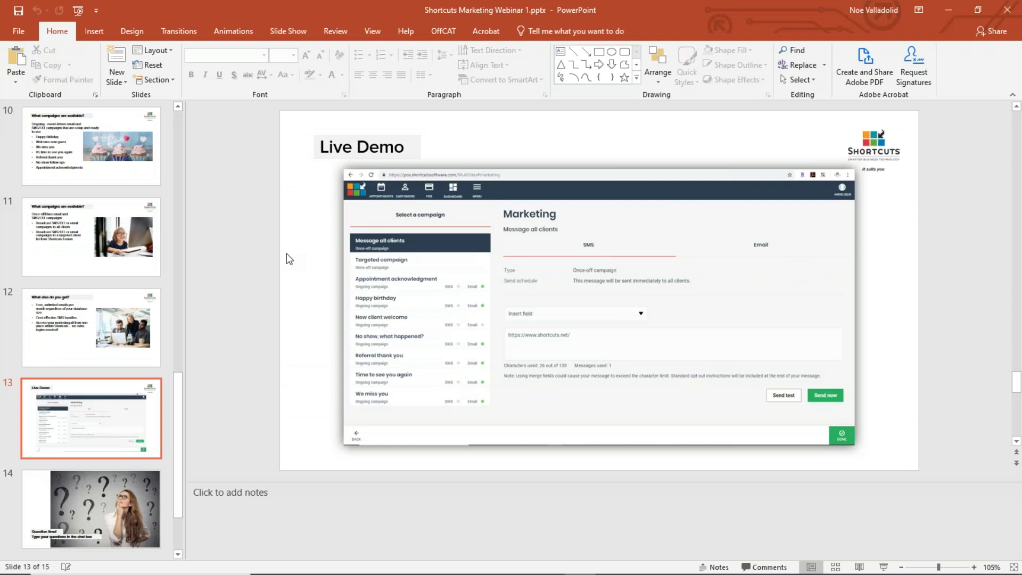
pyautogui.click(884, 567)
pyautogui.press('Right')
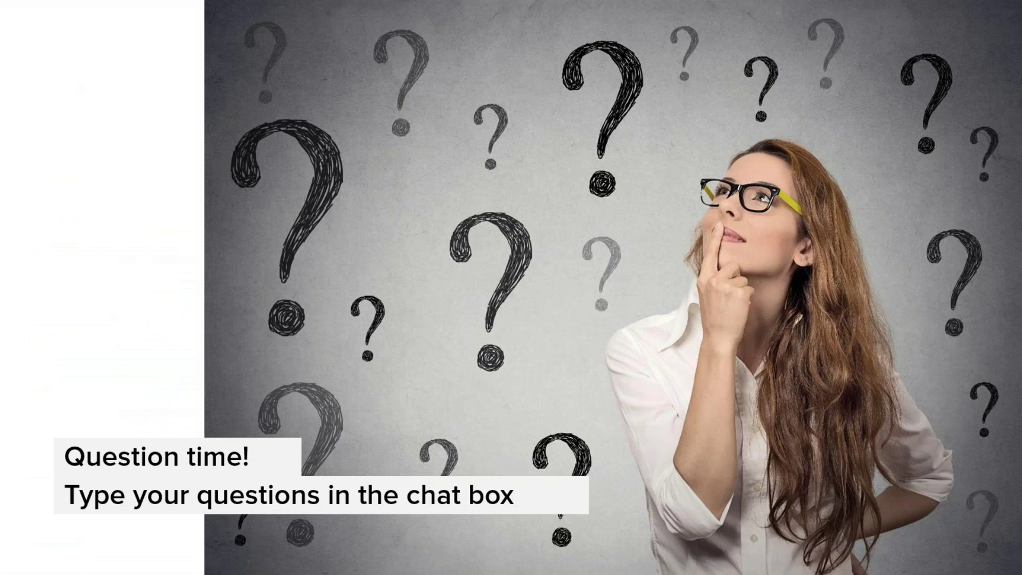
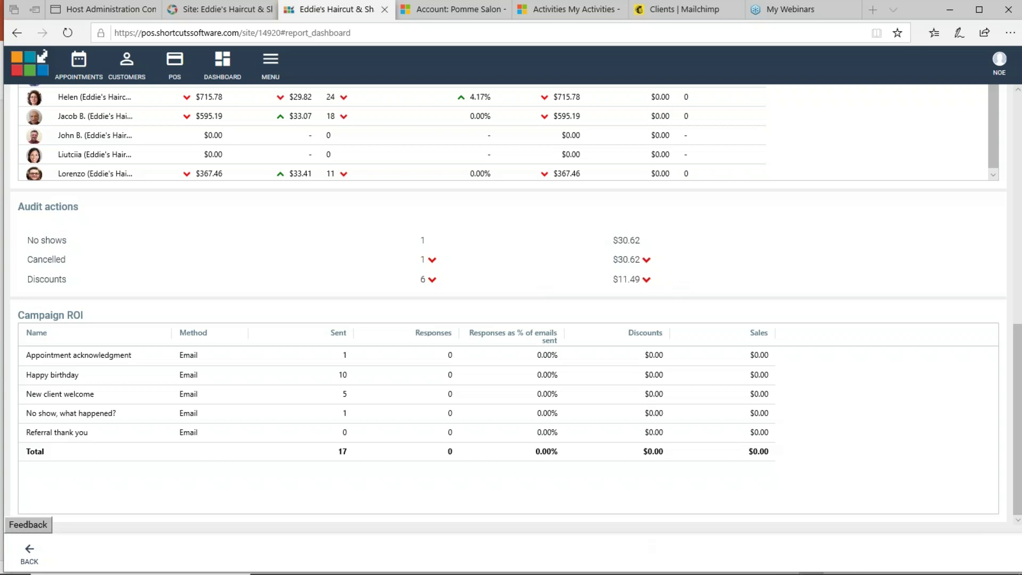
# Switch to the Shortcuts salon software, open the reports list, and look through the Employees and Business report categories.
pyautogui.moveTo(647, 571)
pyautogui.click(646, 563)
pyautogui.click(954, 500)
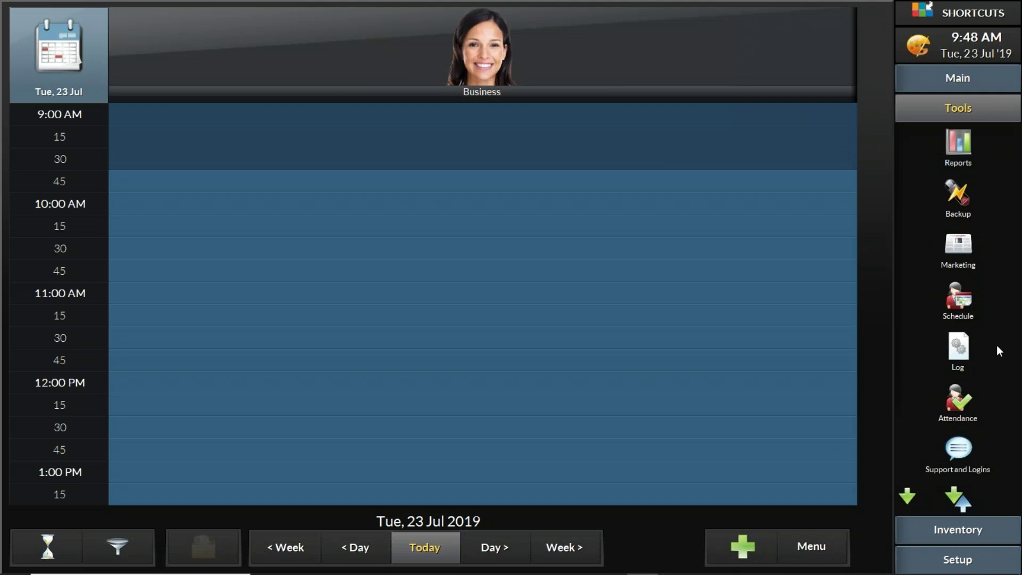
pyautogui.click(967, 140)
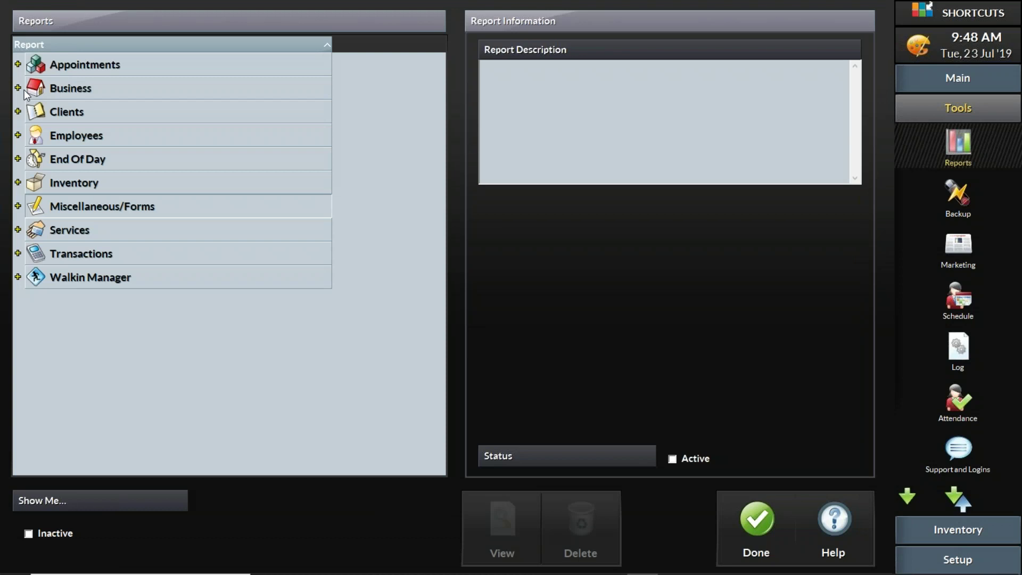
pyautogui.click(18, 136)
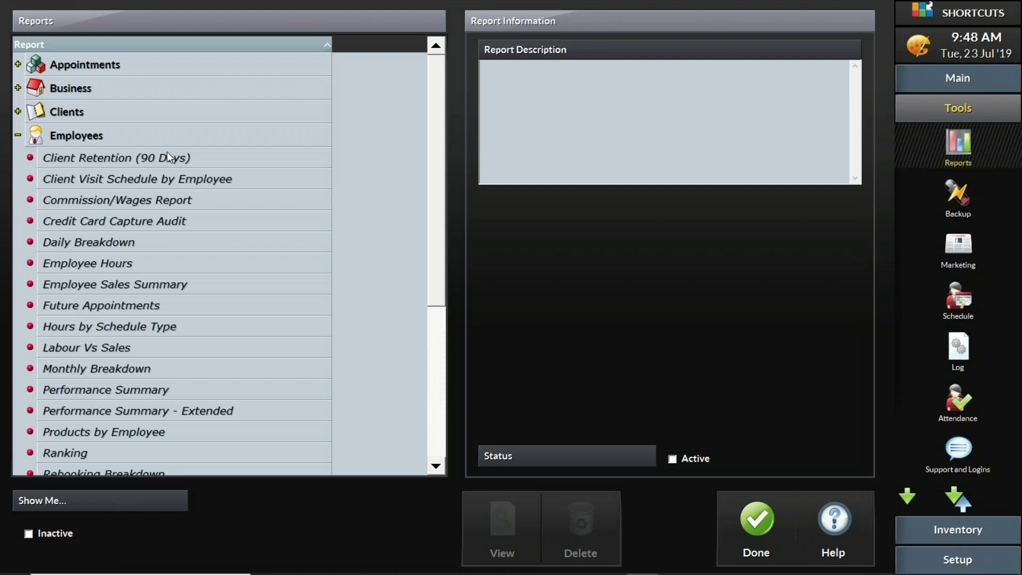
pyautogui.click(18, 88)
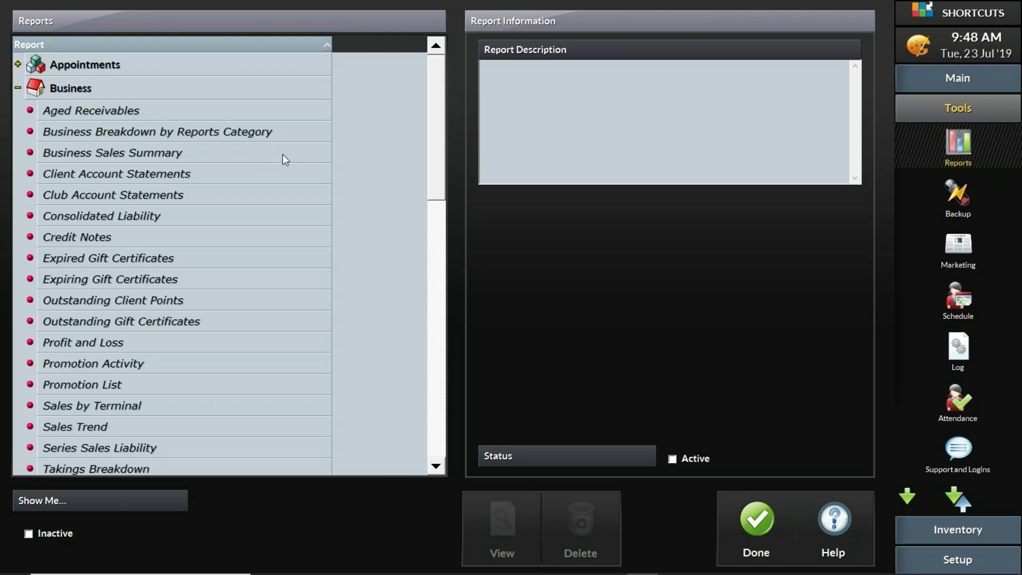
pyautogui.scroll(-3, 285, 152)
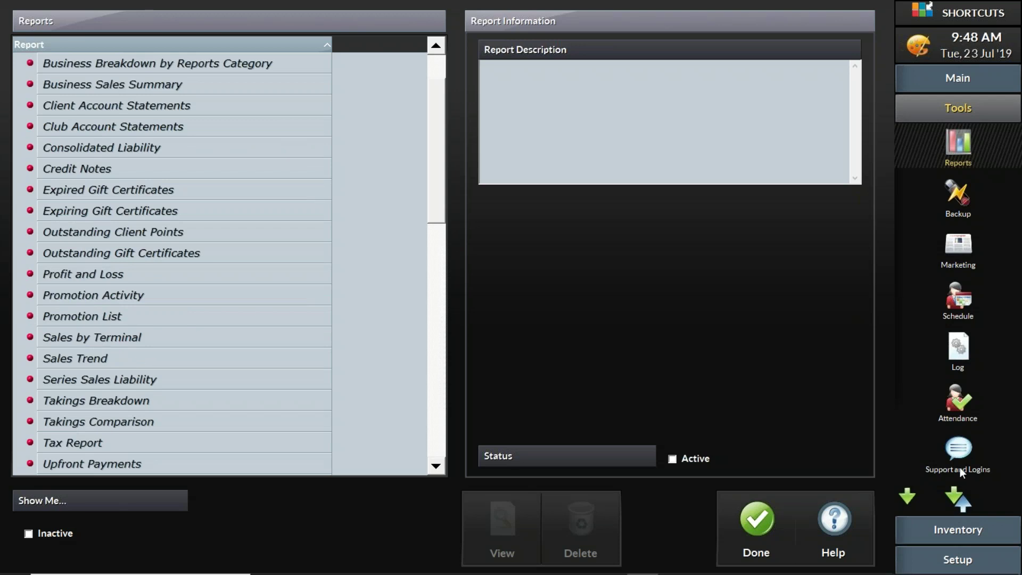
# Open the Promotions page in the salon setup.
pyautogui.click(955, 559)
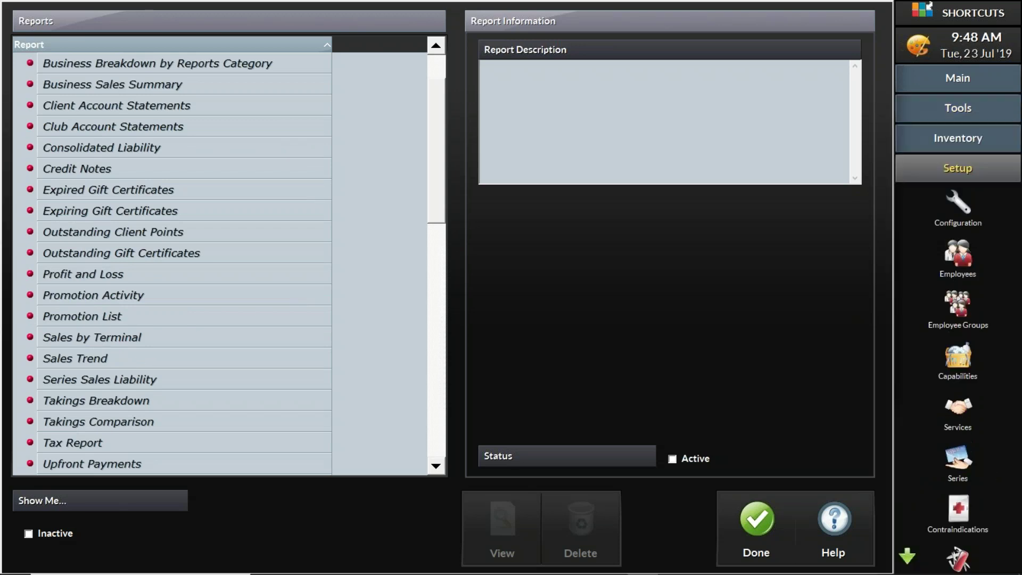
pyautogui.click(908, 556)
pyautogui.click(908, 558)
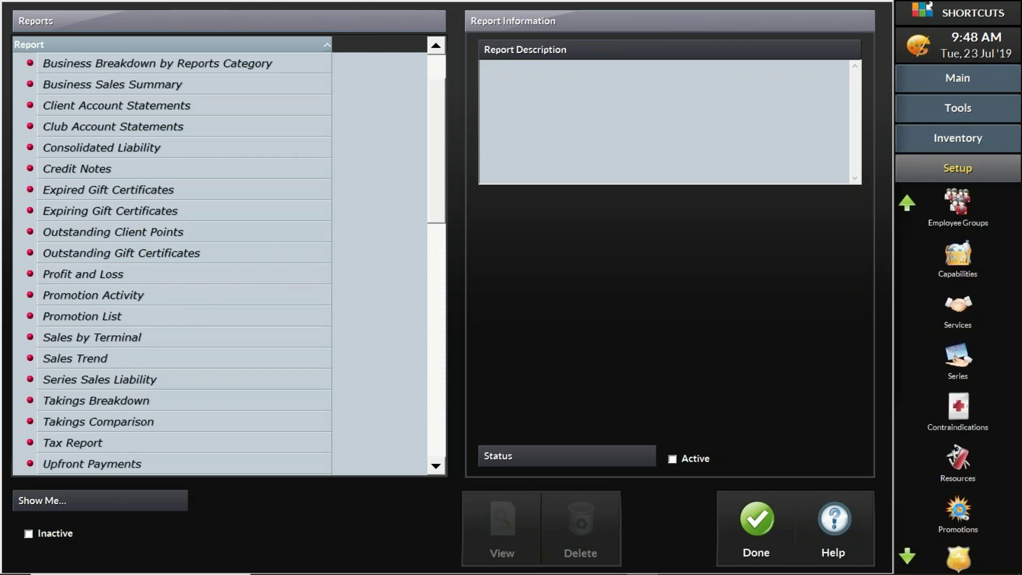
pyautogui.click(958, 505)
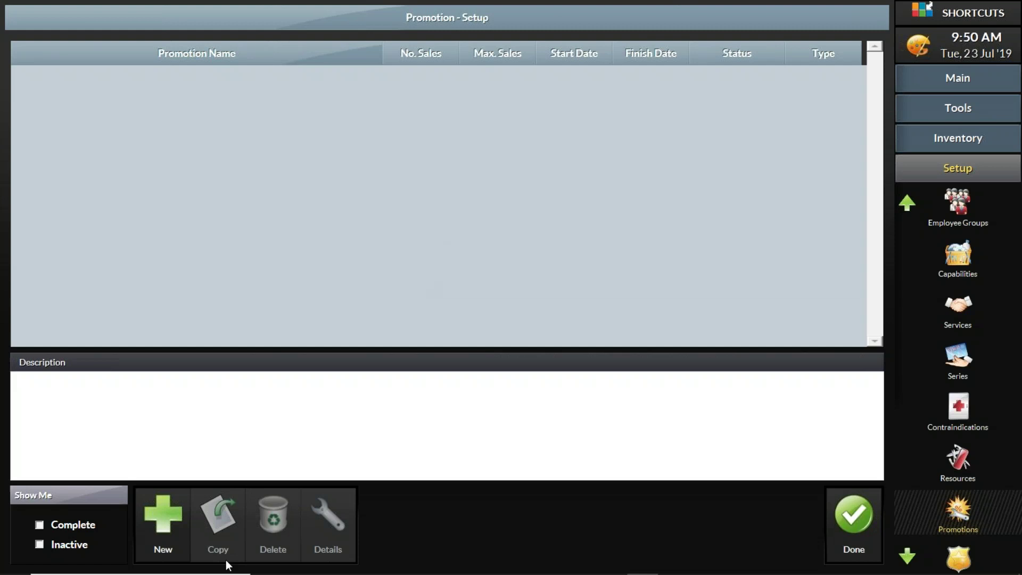
pyautogui.moveTo(256, 574)
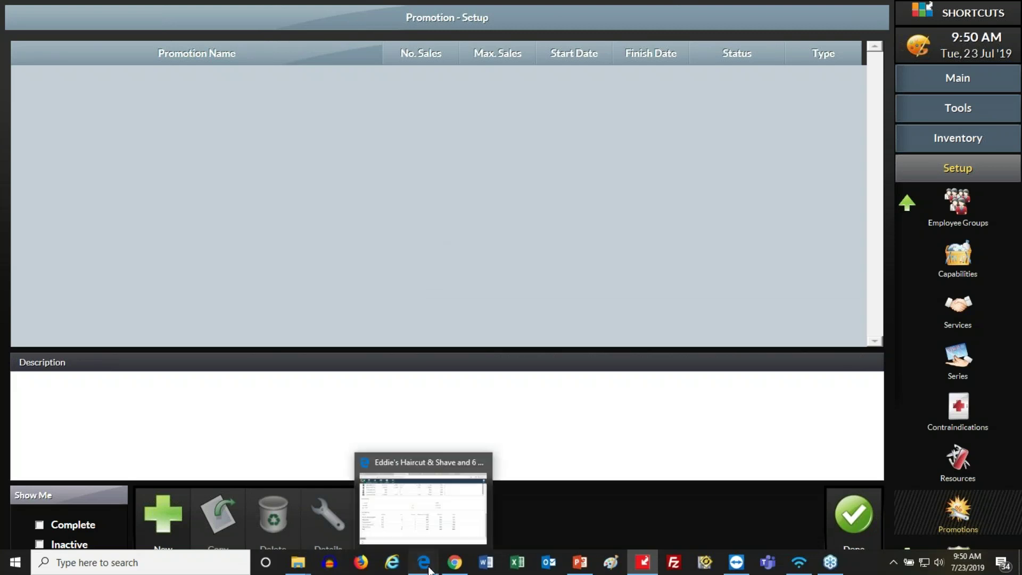
pyautogui.click(429, 569)
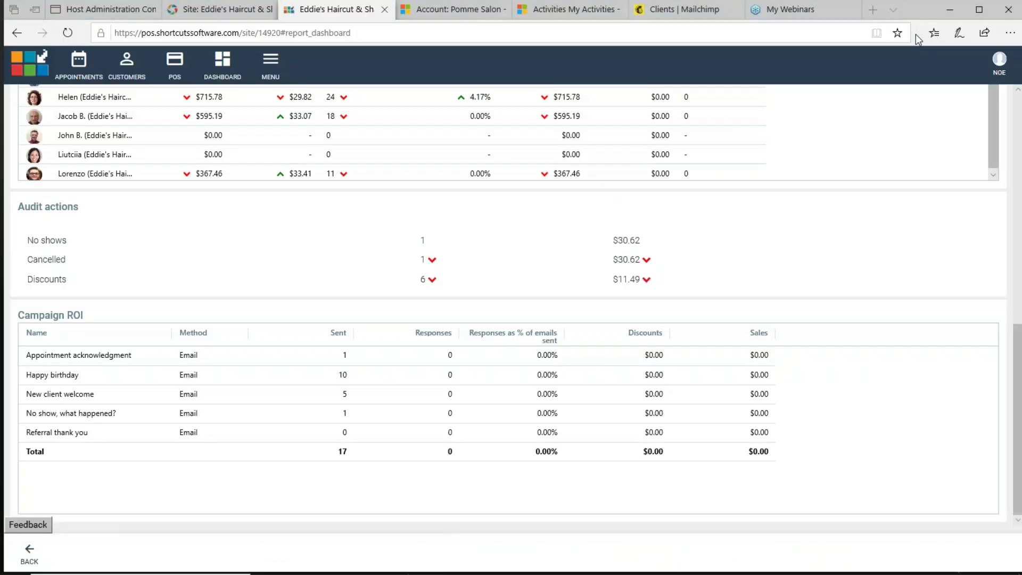
pyautogui.click(800, 20)
pyautogui.click(788, 28)
pyautogui.write('ww')
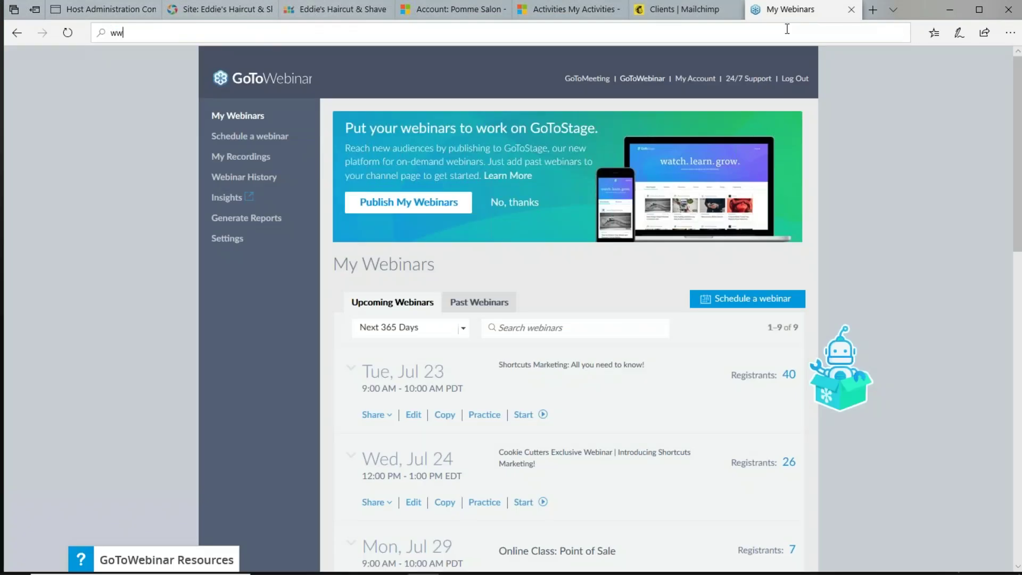
pyautogui.write('w.short')
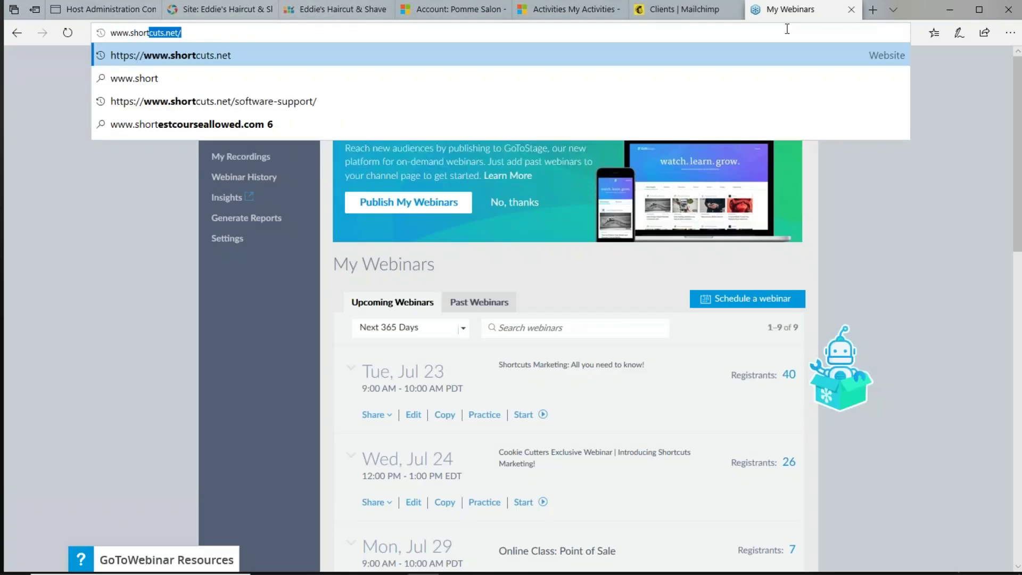
pyautogui.press('Return')
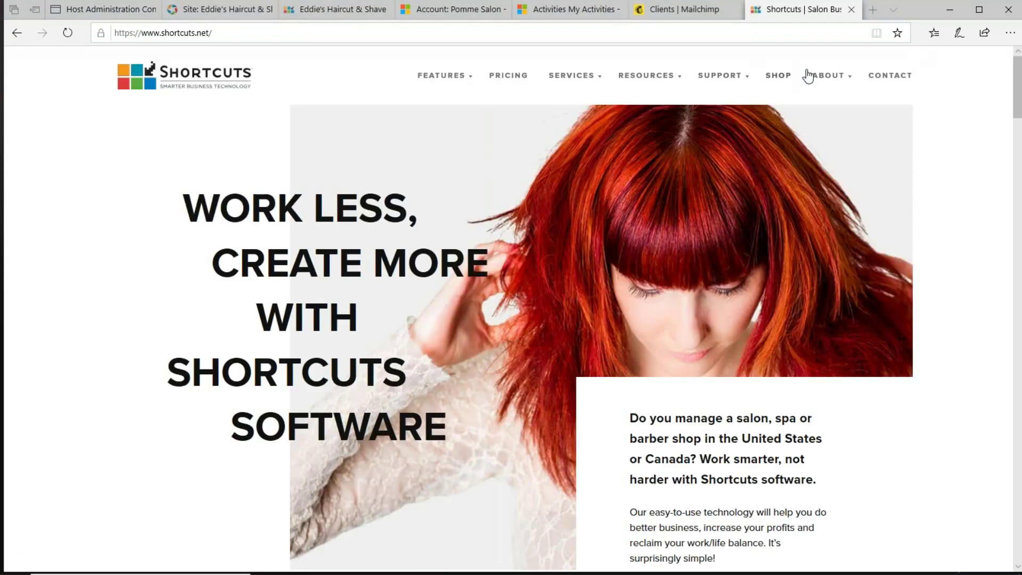
# Go to the website's Learning Center and open the Shortcuts Fusion support page.
pyautogui.moveTo(726, 75)
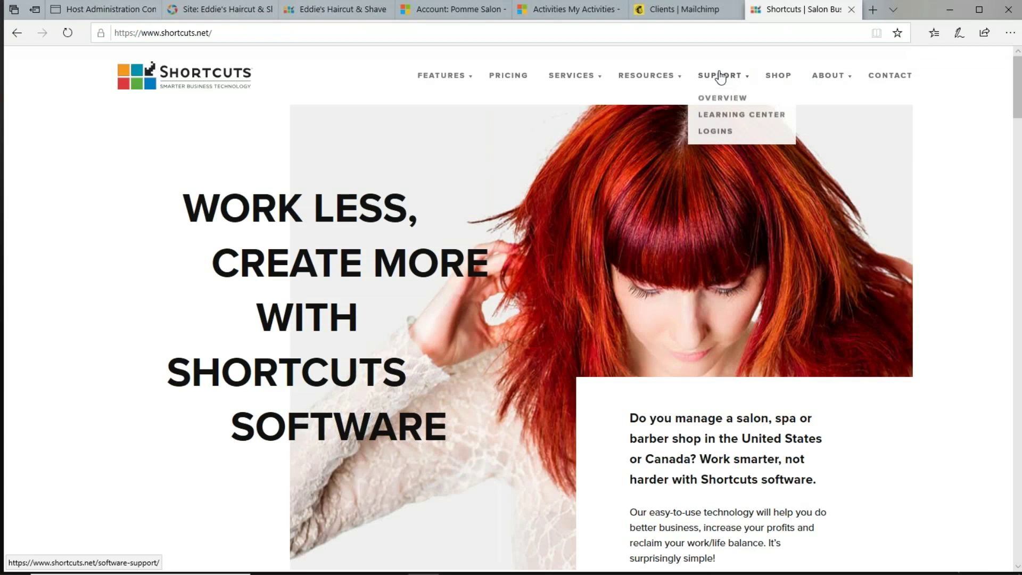
pyautogui.click(730, 117)
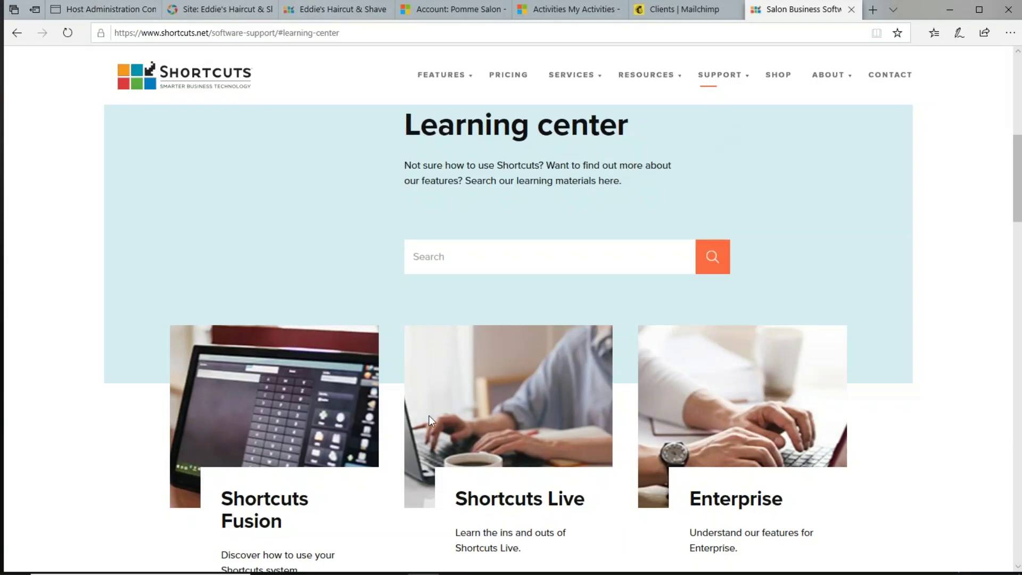
pyautogui.click(283, 507)
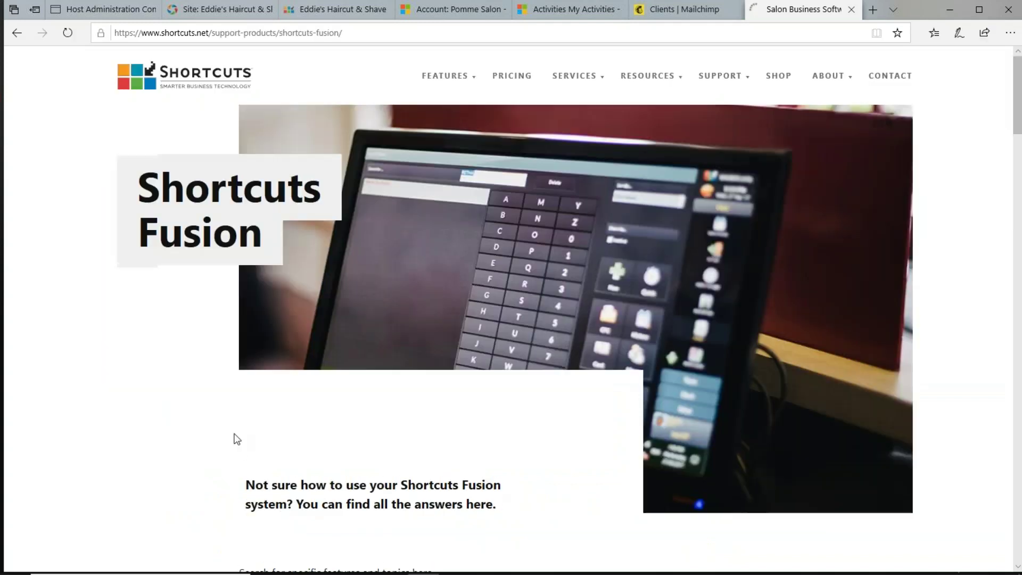
# Find the Promotions topic on the Shortcuts Fusion support page and expand its list of guides.
pyautogui.scroll(-15, 137, 341)
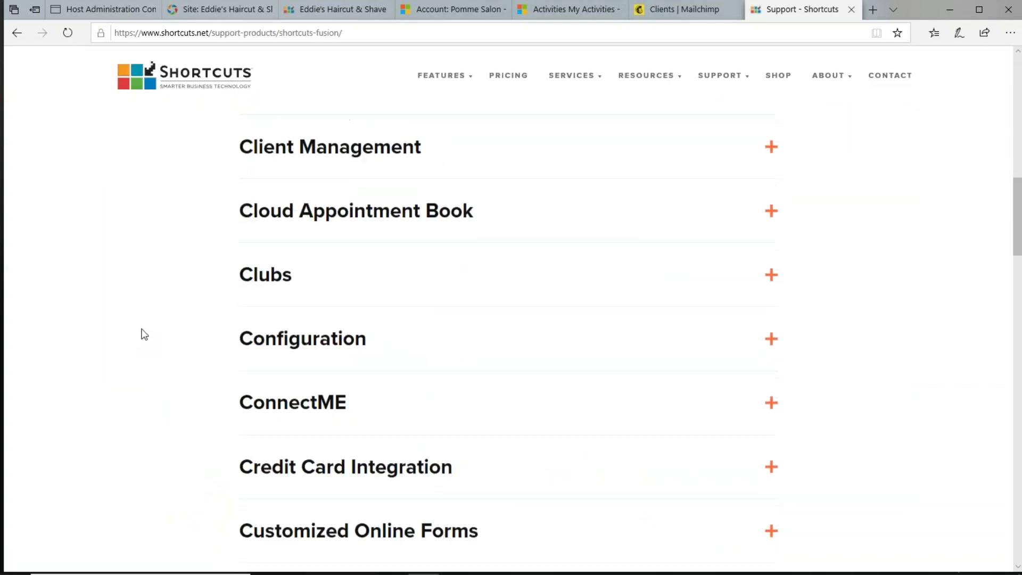
pyautogui.scroll(-12, 144, 334)
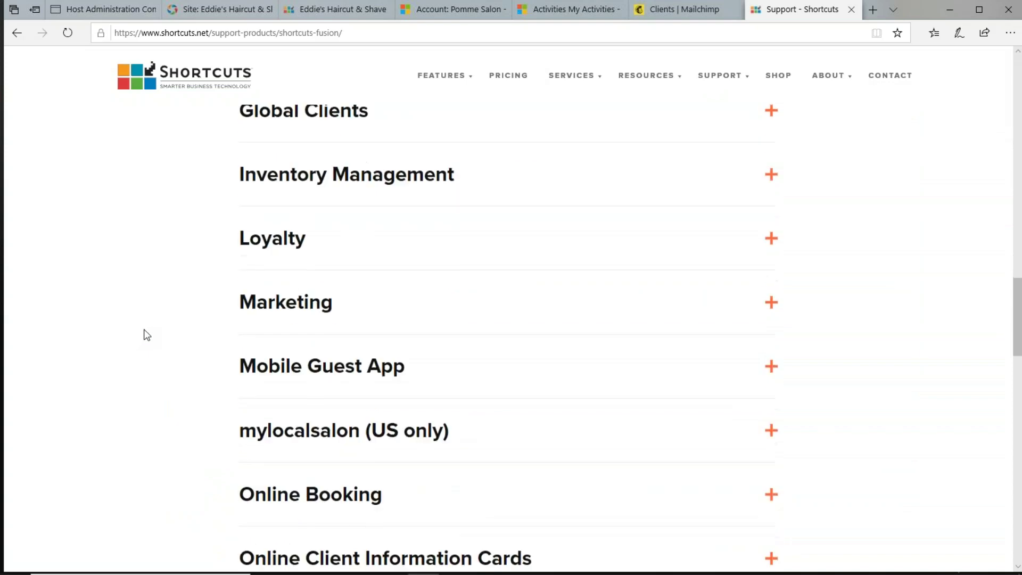
pyautogui.scroll(-5, 144, 334)
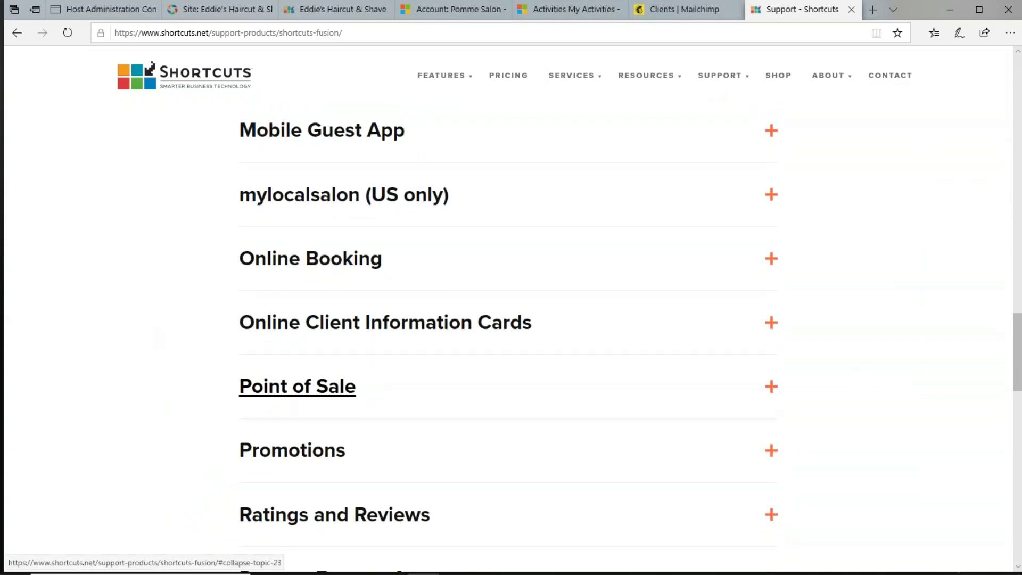
pyautogui.click(302, 454)
pyautogui.scroll(-4, 178, 383)
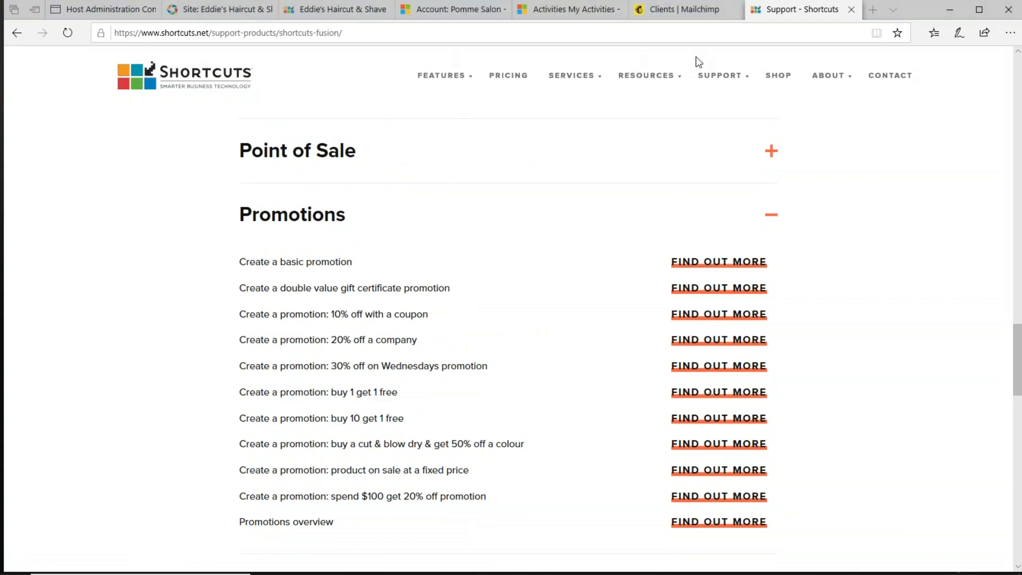
# Review the Promotions guide titles, from the 10% coupon offer through buy-one-get-one, buy 10 get 1 free, service bundle and $100 spend promotions.
pyautogui.moveTo(429, 315); pyautogui.dragTo(331, 315)
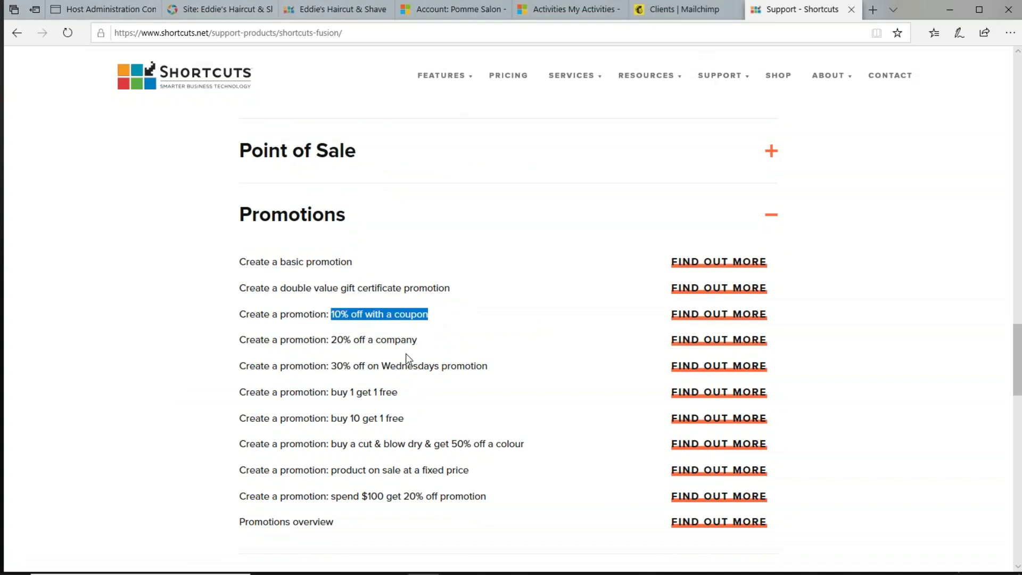
pyautogui.moveTo(419, 342); pyautogui.dragTo(345, 345)
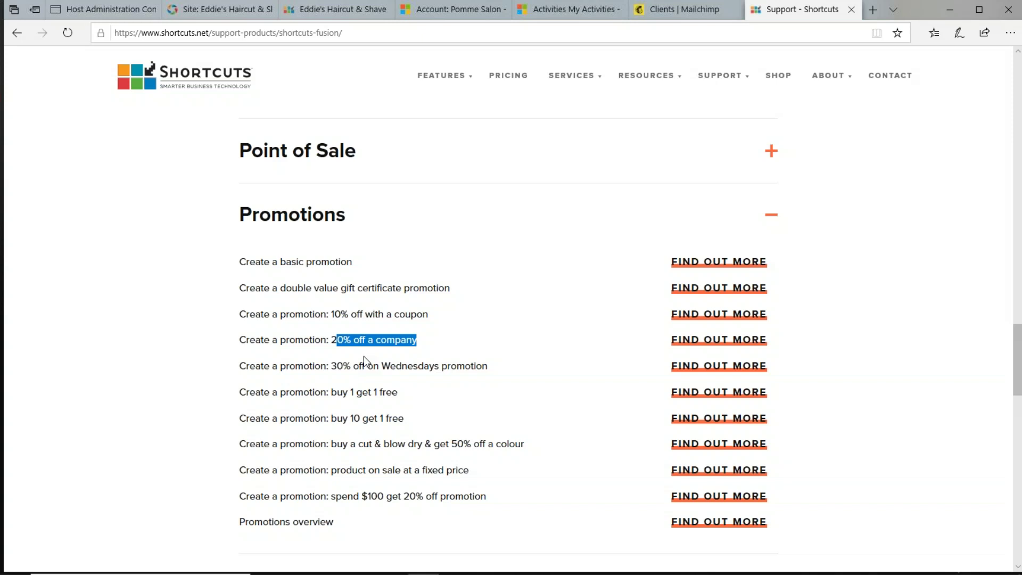
pyautogui.moveTo(329, 367); pyautogui.dragTo(347, 419)
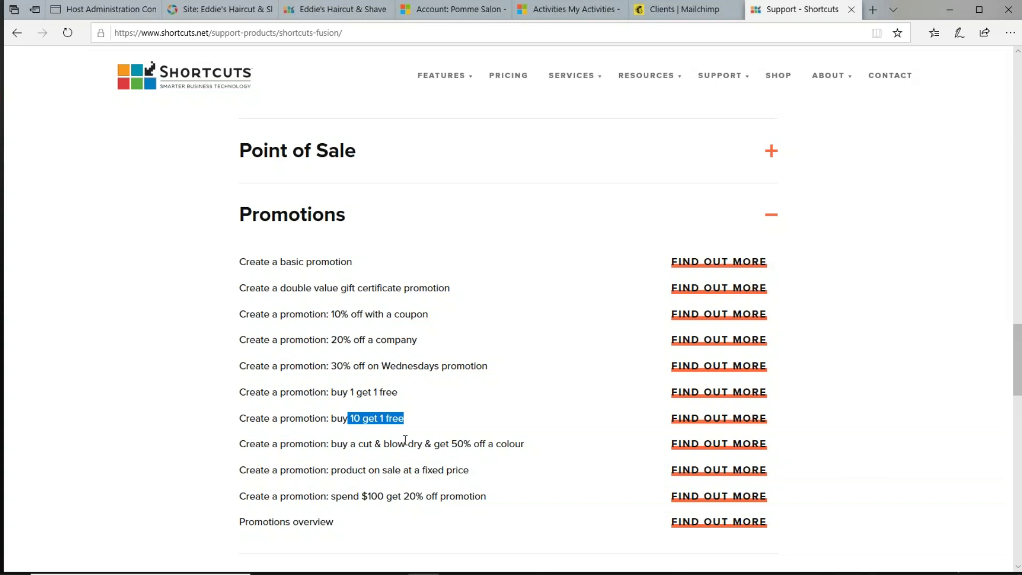
pyautogui.click(417, 420)
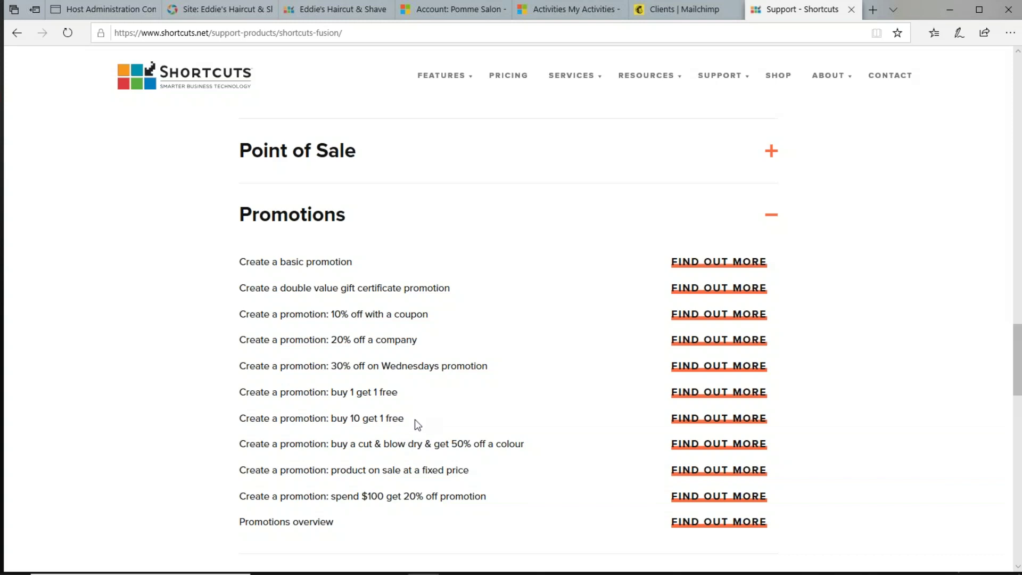
pyautogui.moveTo(415, 419); pyautogui.dragTo(238, 418)
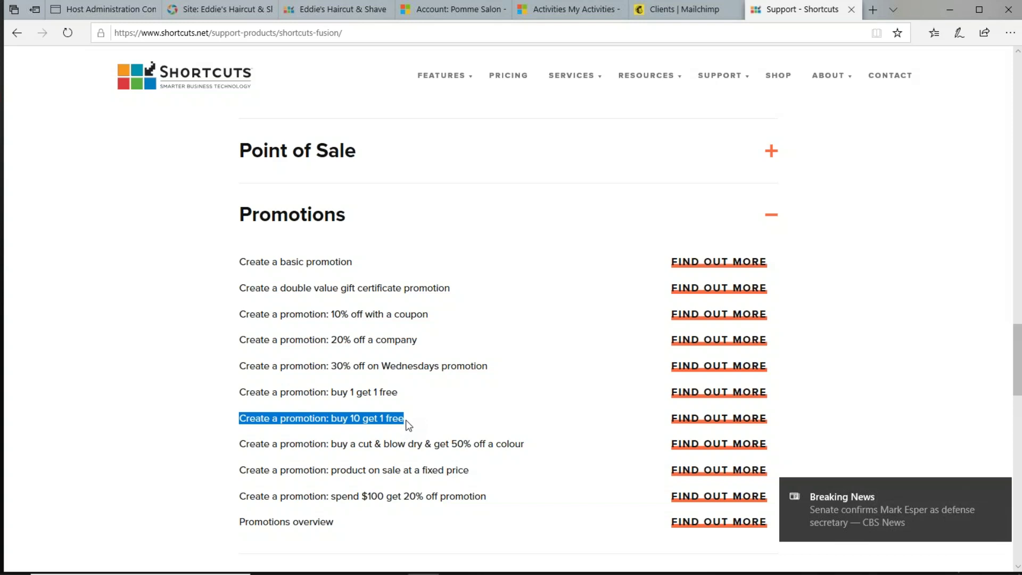
pyautogui.moveTo(406, 417); pyautogui.dragTo(340, 420)
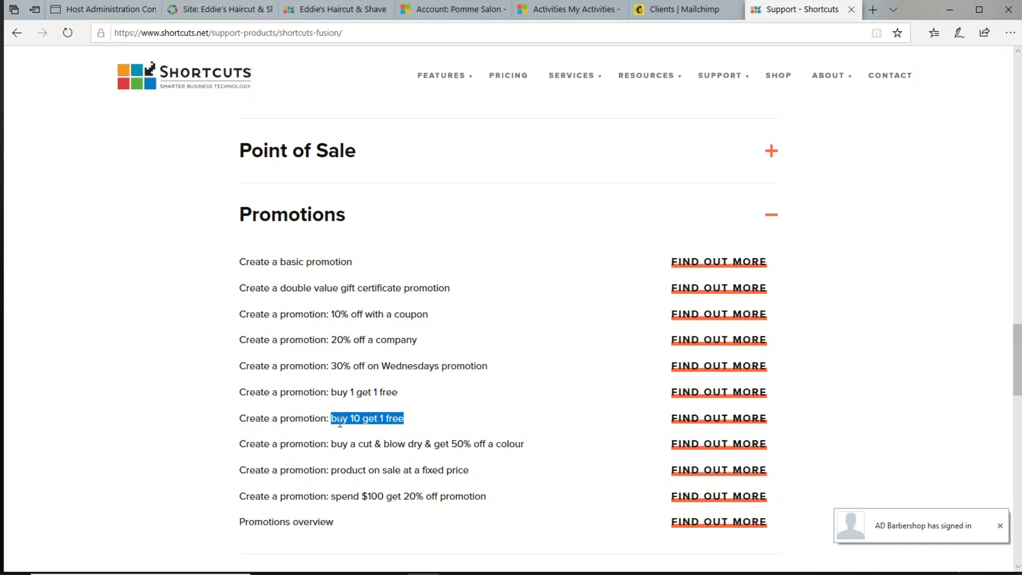
pyautogui.moveTo(351, 443); pyautogui.dragTo(392, 446)
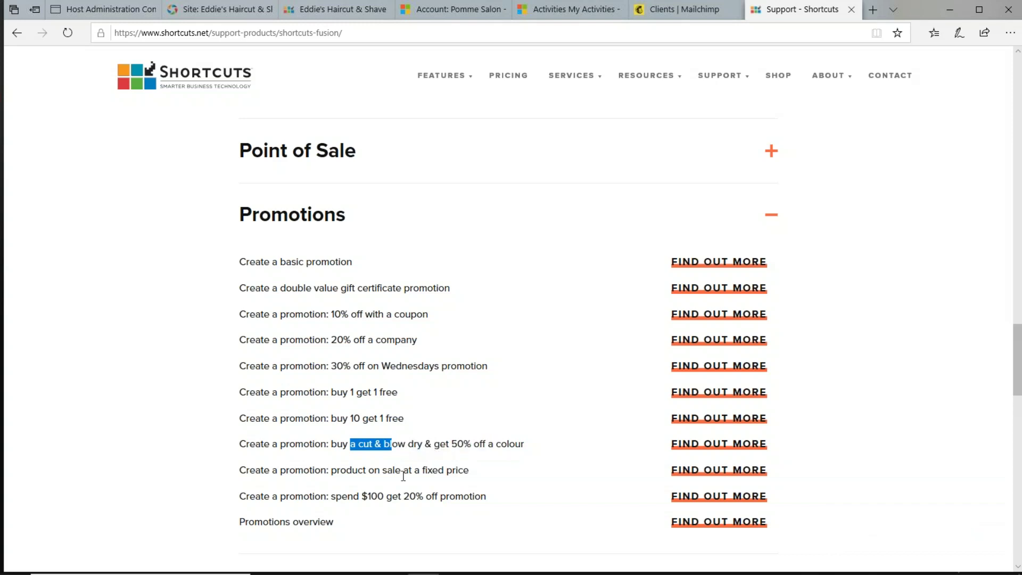
pyautogui.moveTo(481, 495); pyautogui.dragTo(287, 312)
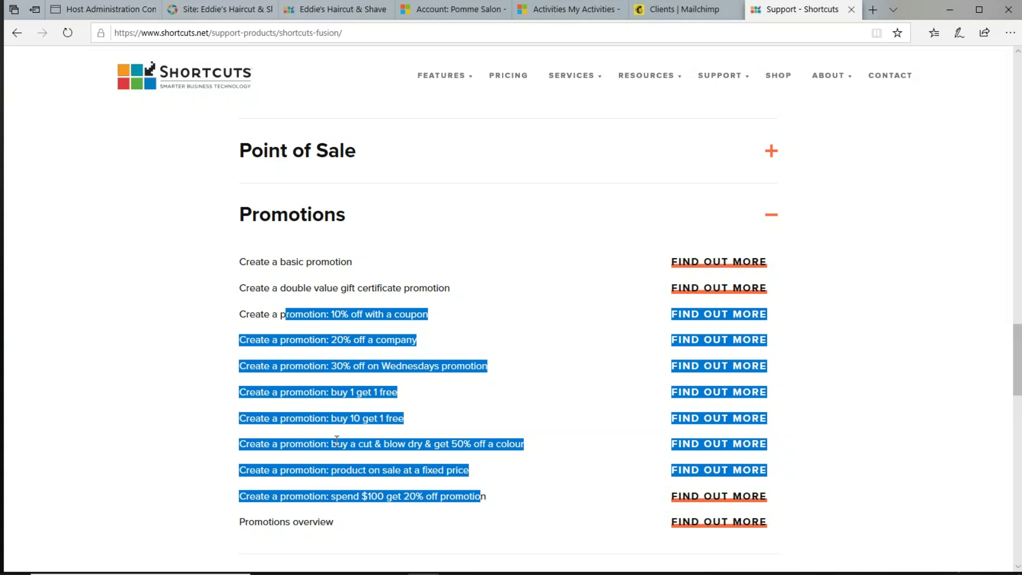
pyautogui.click(399, 390)
pyautogui.moveTo(399, 390); pyautogui.dragTo(332, 392)
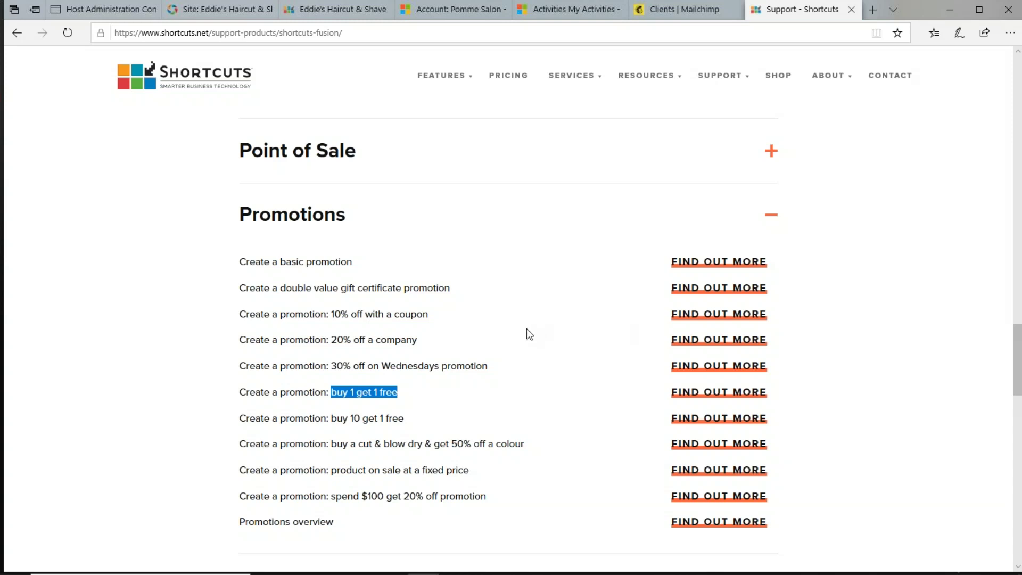
pyautogui.moveTo(440, 572)
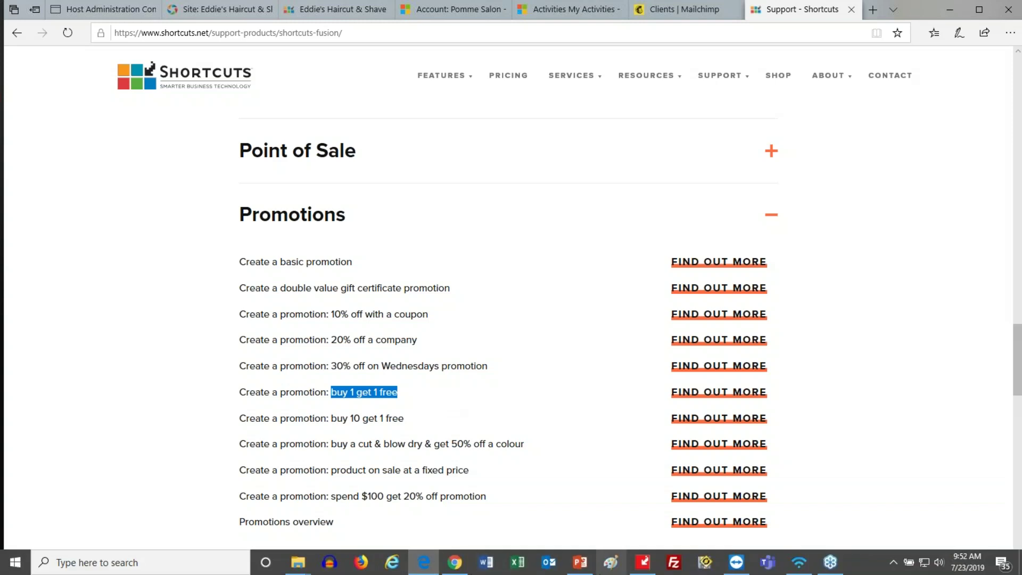